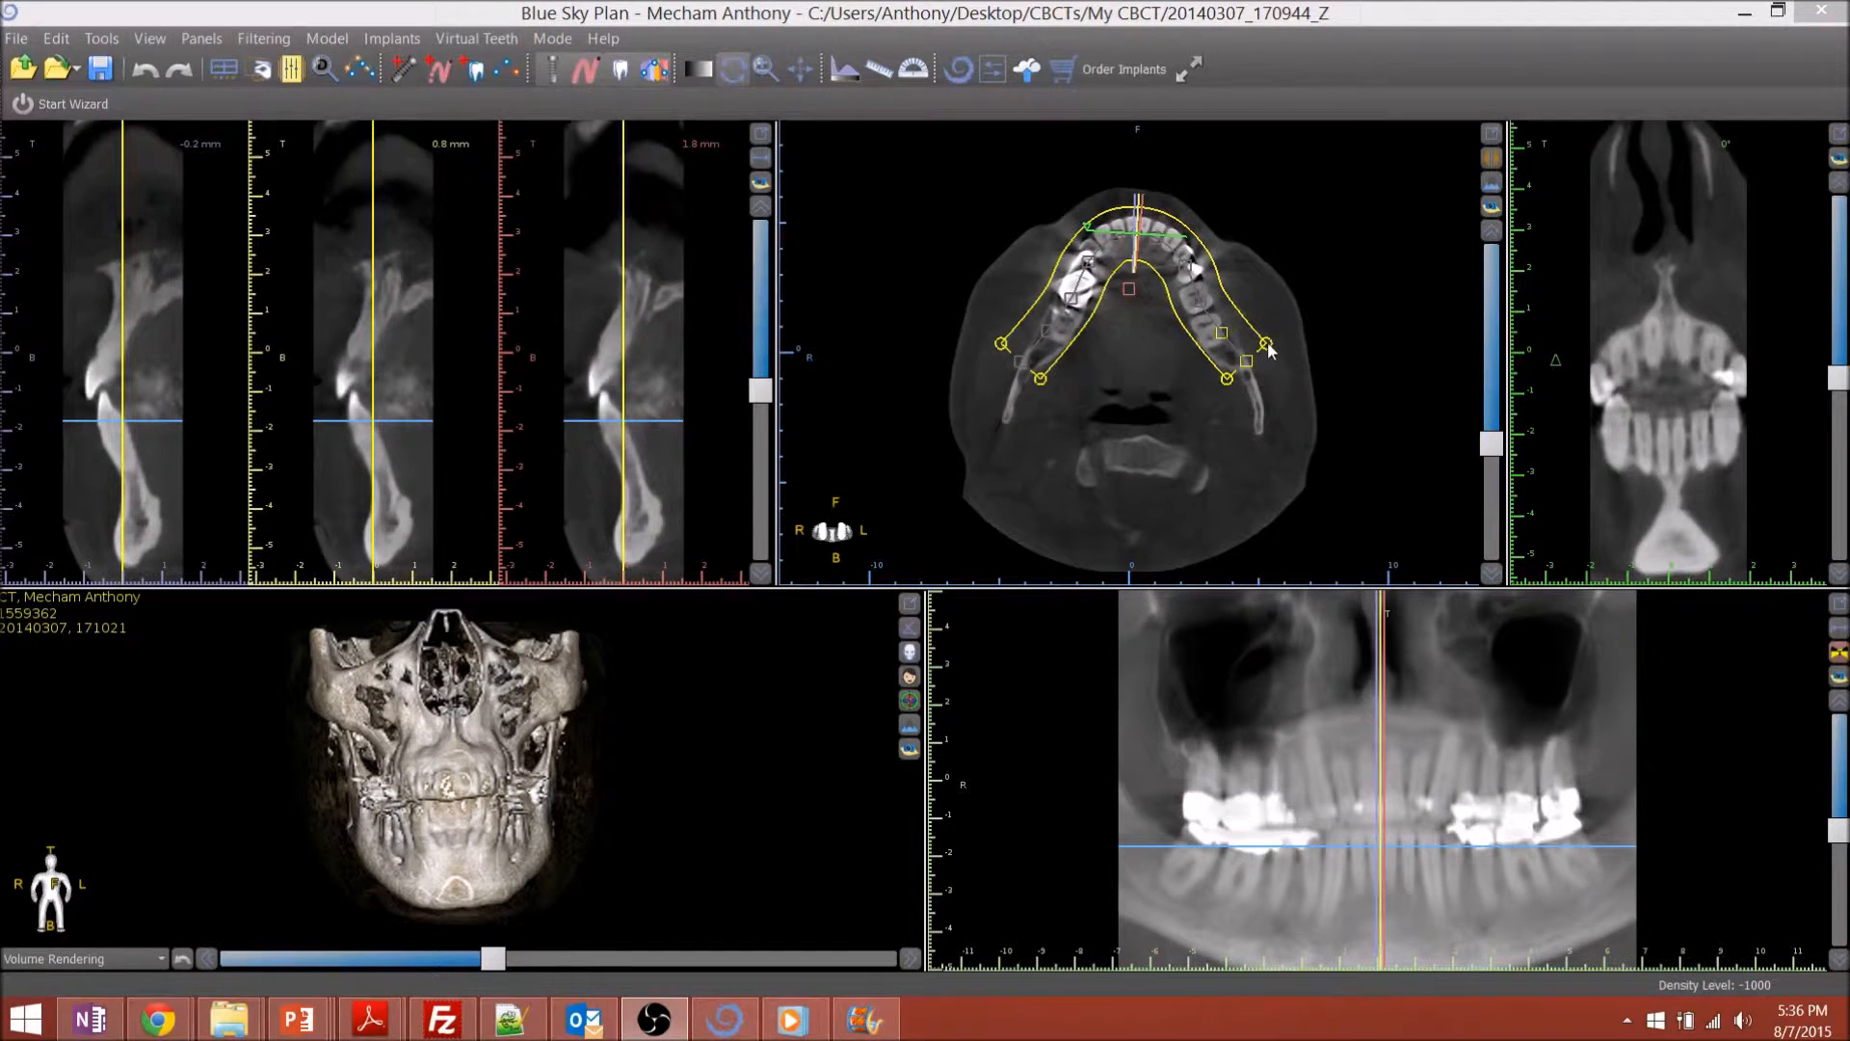
Browse the axial slices between the teeth and the maxillary sinuses, and check the available panel layouts
drag(1485, 455, 1489, 316)
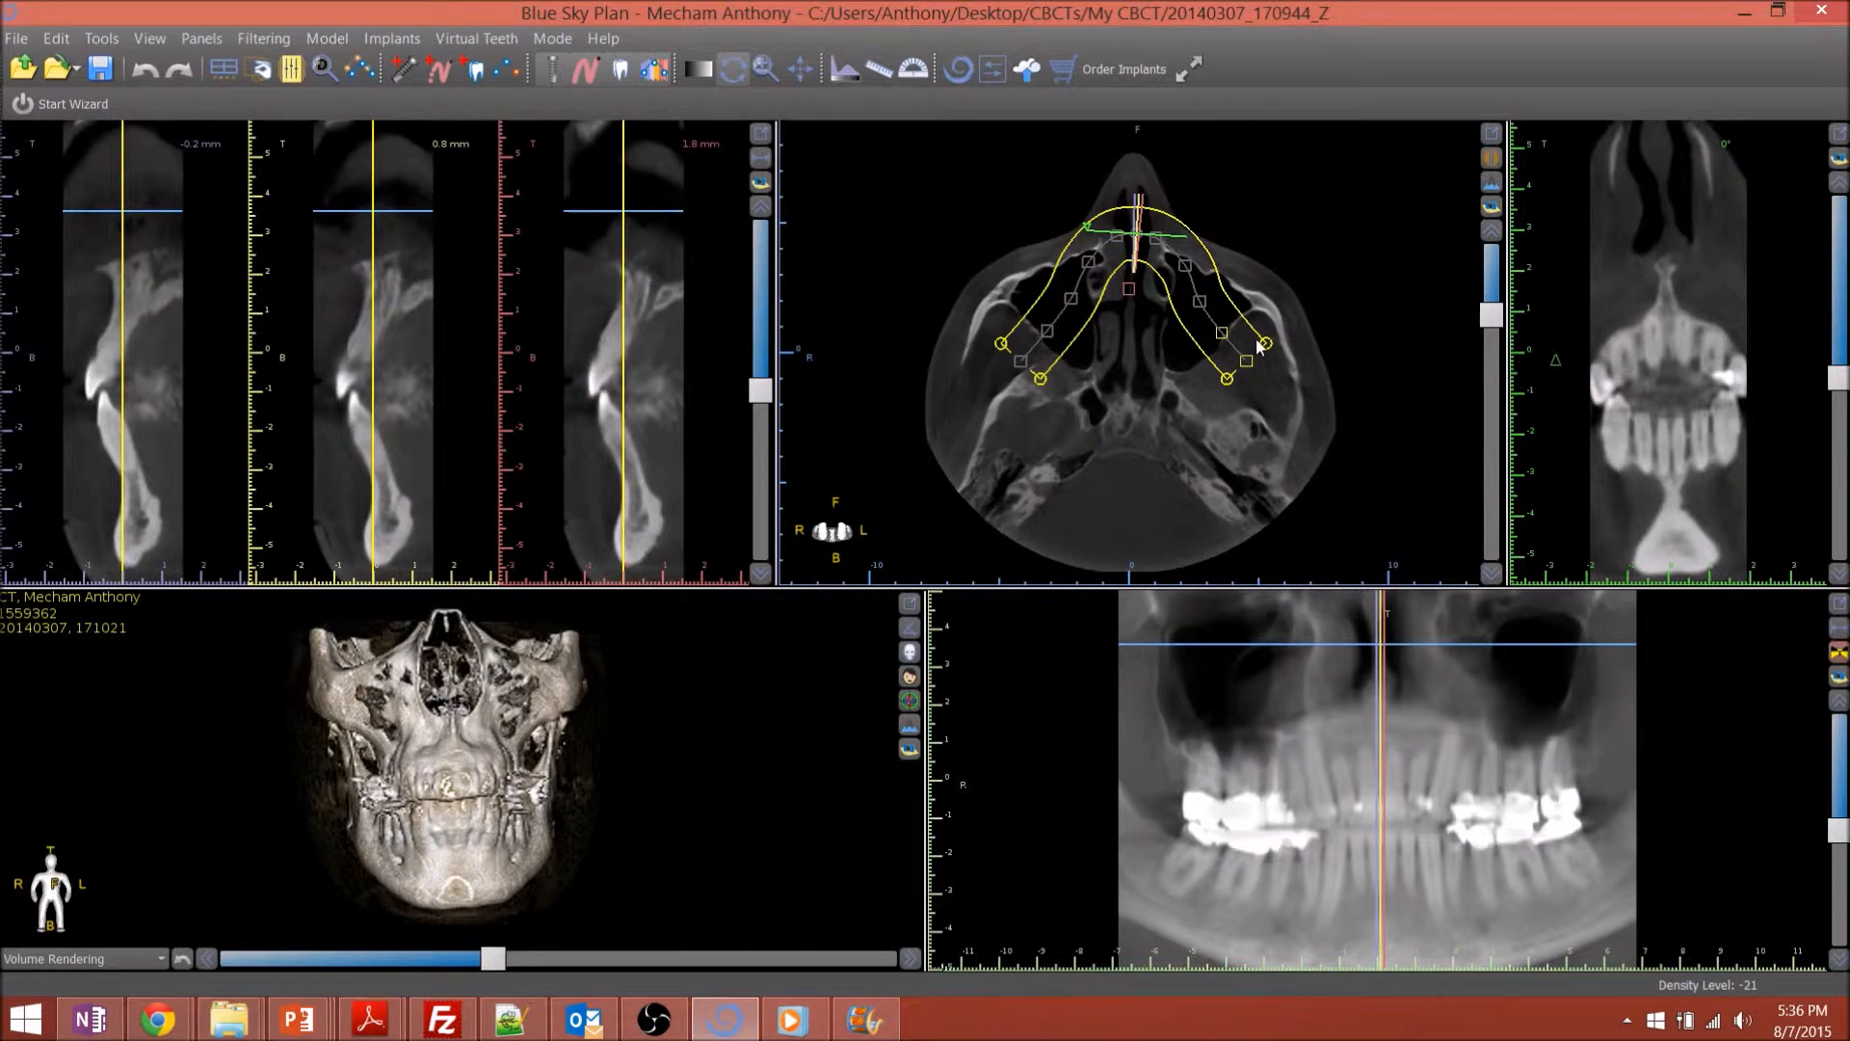
drag(1491, 316, 1484, 358)
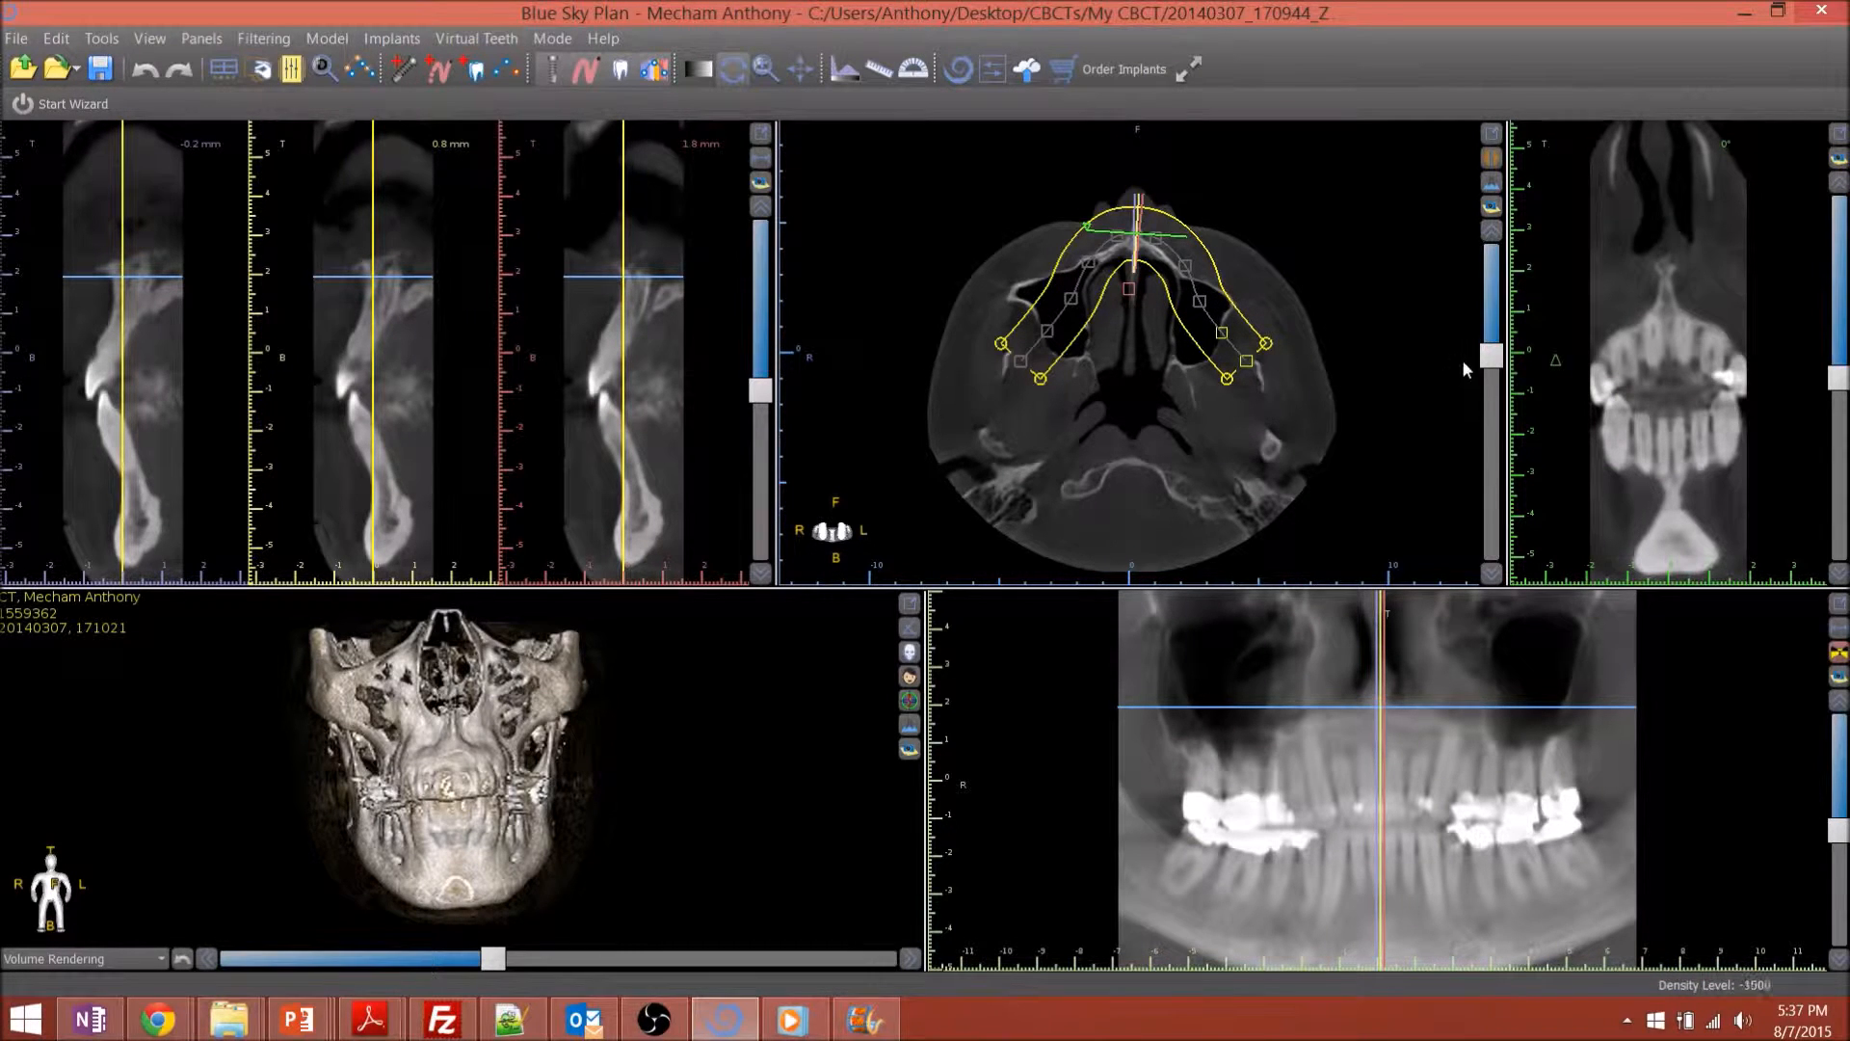
drag(1491, 358, 1491, 425)
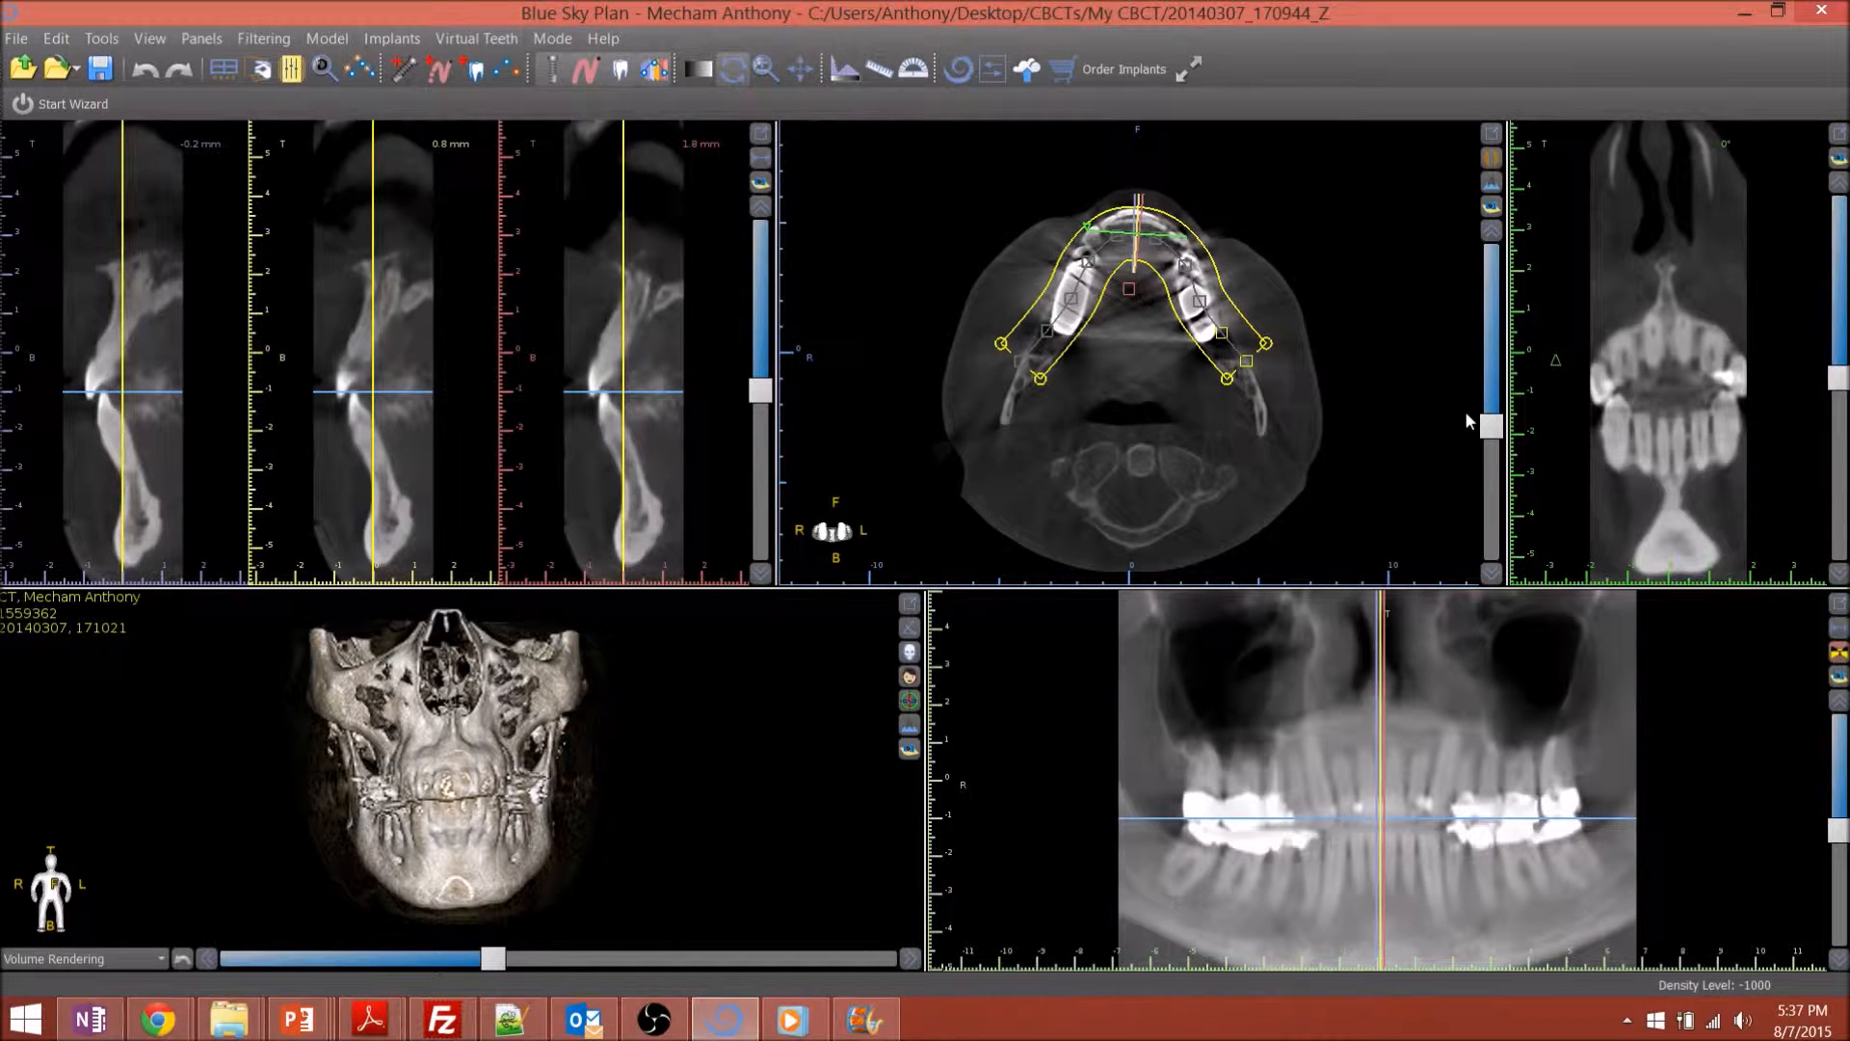
drag(1491, 430, 1491, 332)
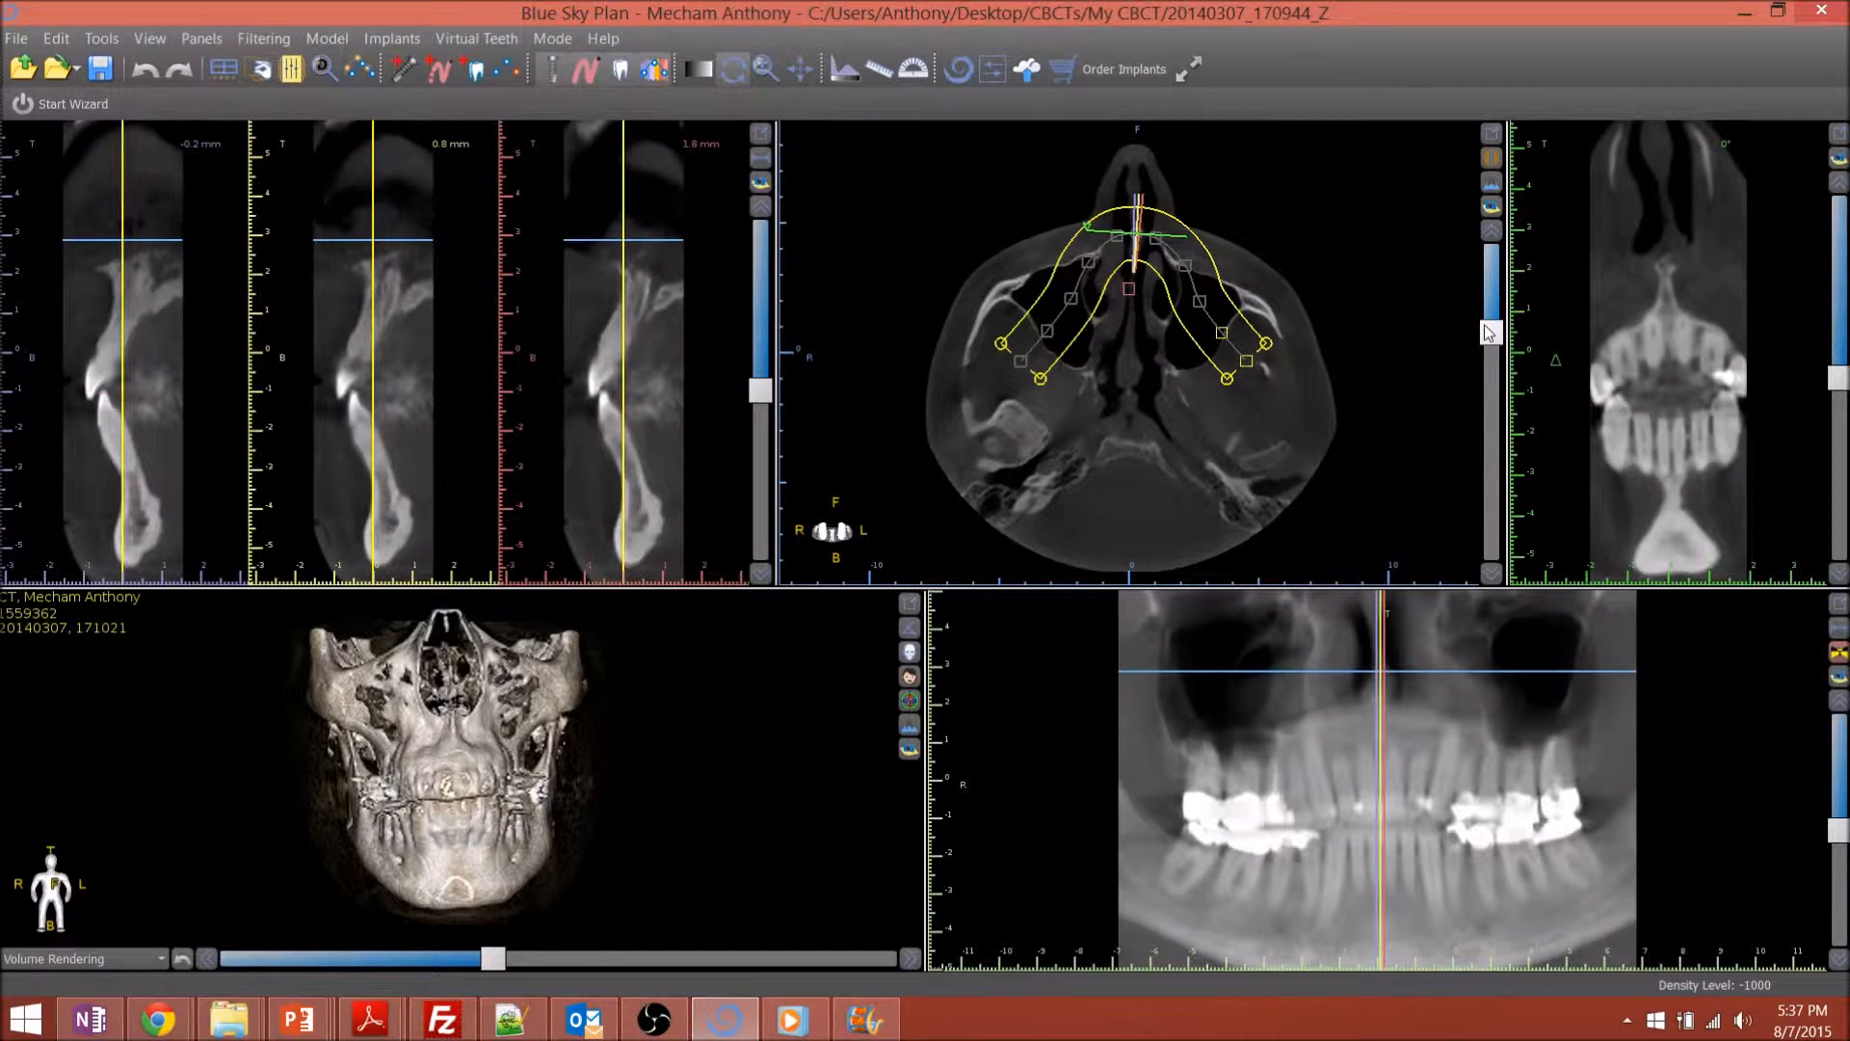
click(223, 69)
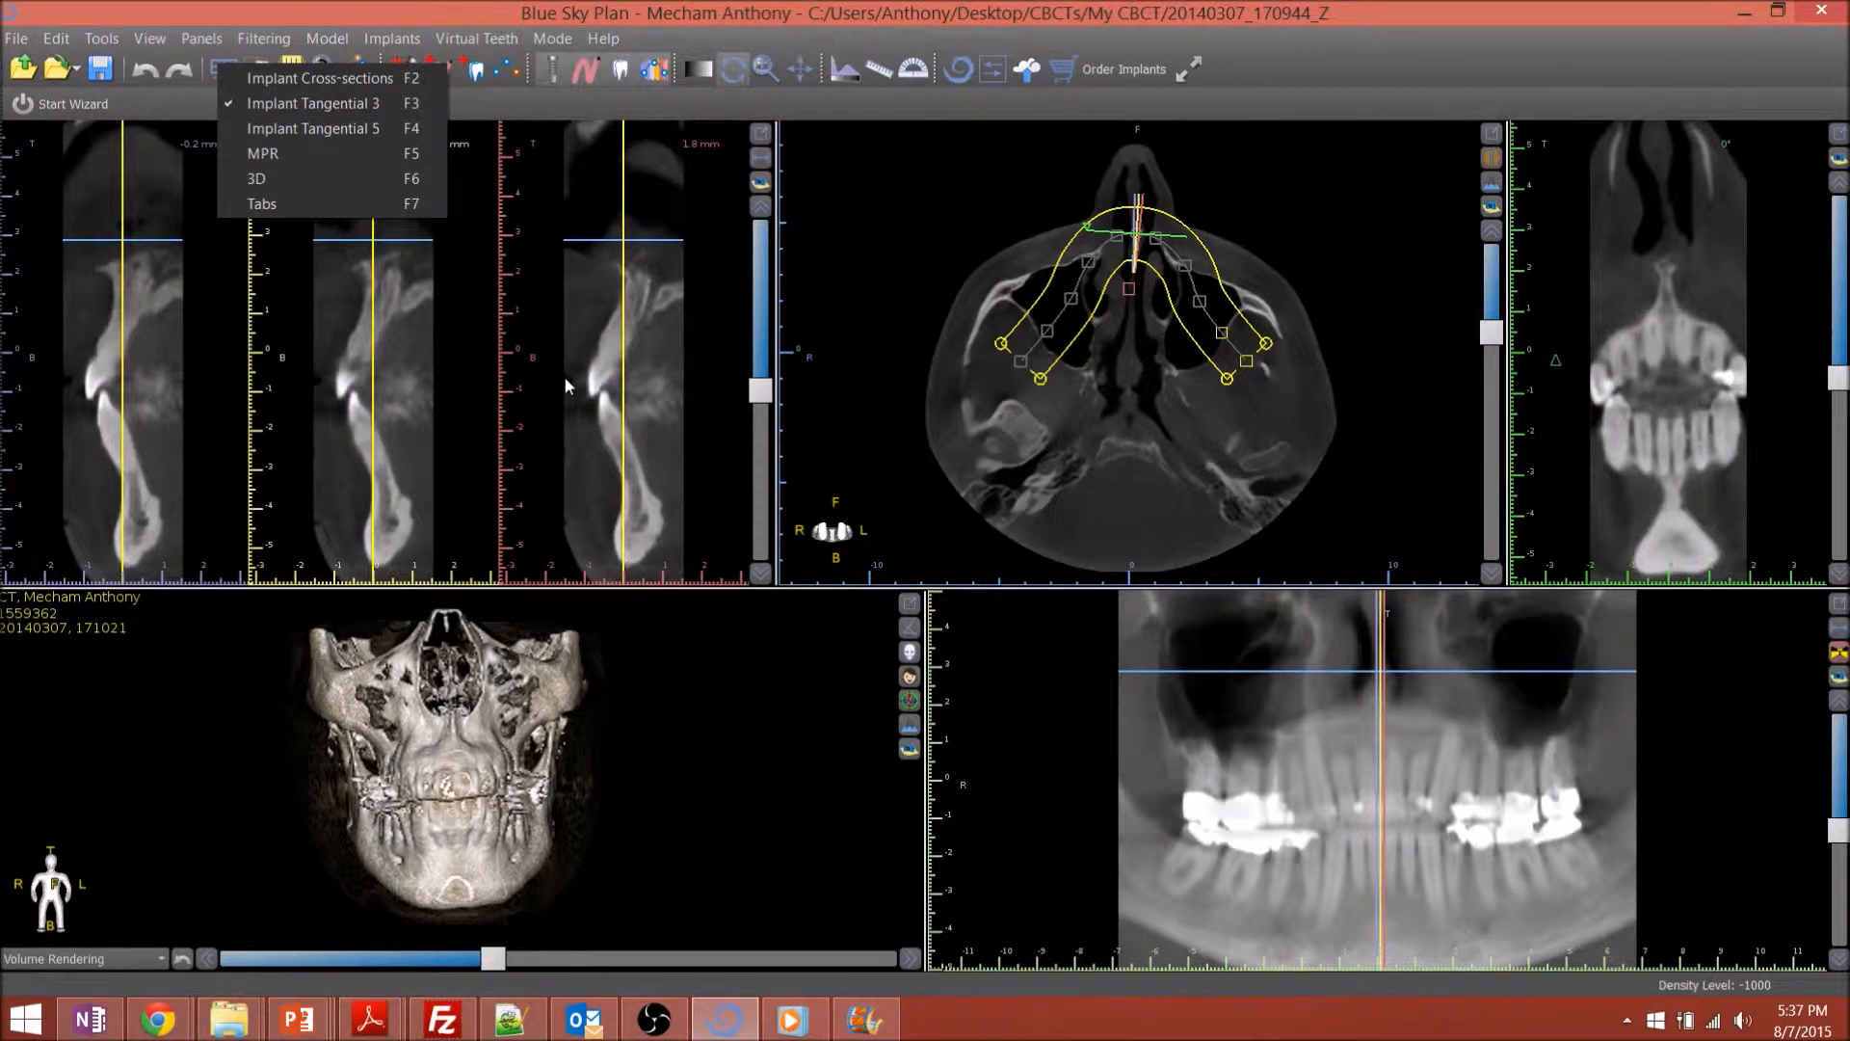
click(667, 364)
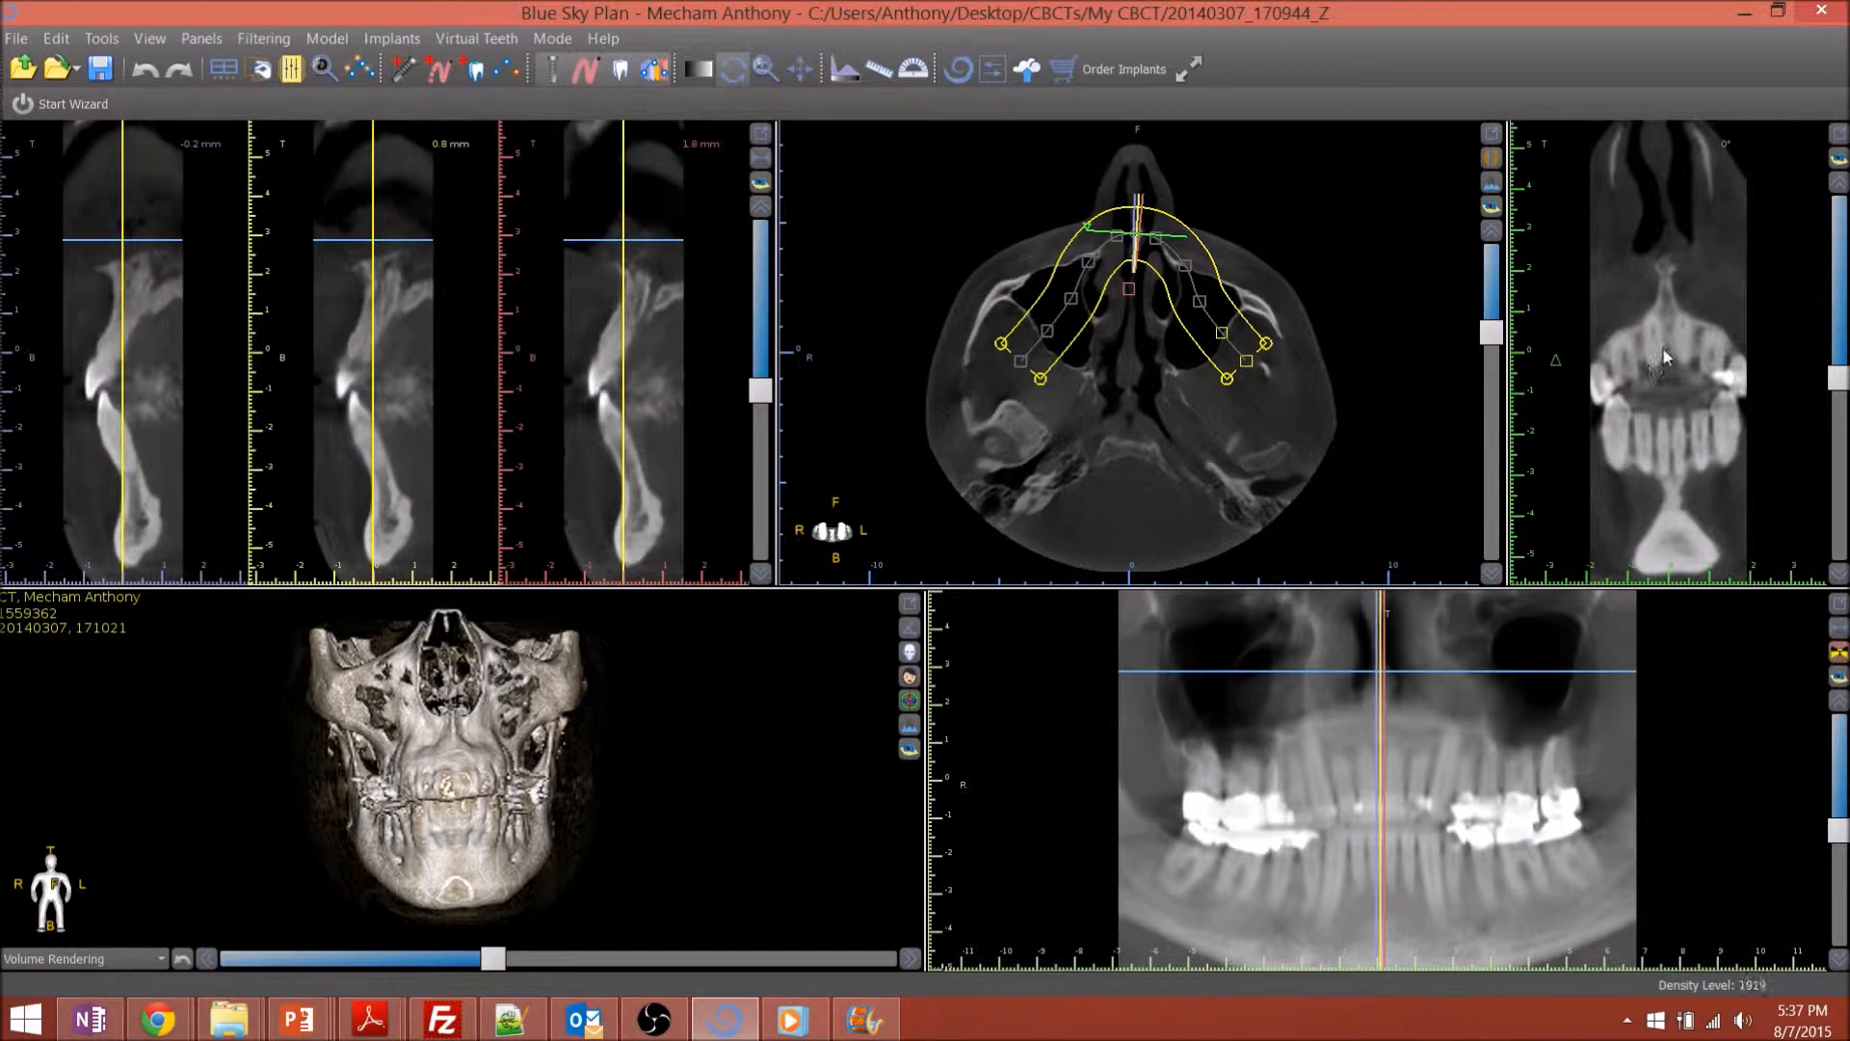
Browse the tangential slices and move the slice lines in the panoramic view to the upper front tooth roots
drag(1843, 378, 1842, 275)
mouse_move(1838, 388)
mouse_down()
mouse_move(1835, 528)
mouse_move(1821, 326)
mouse_move(1839, 382)
mouse_up()
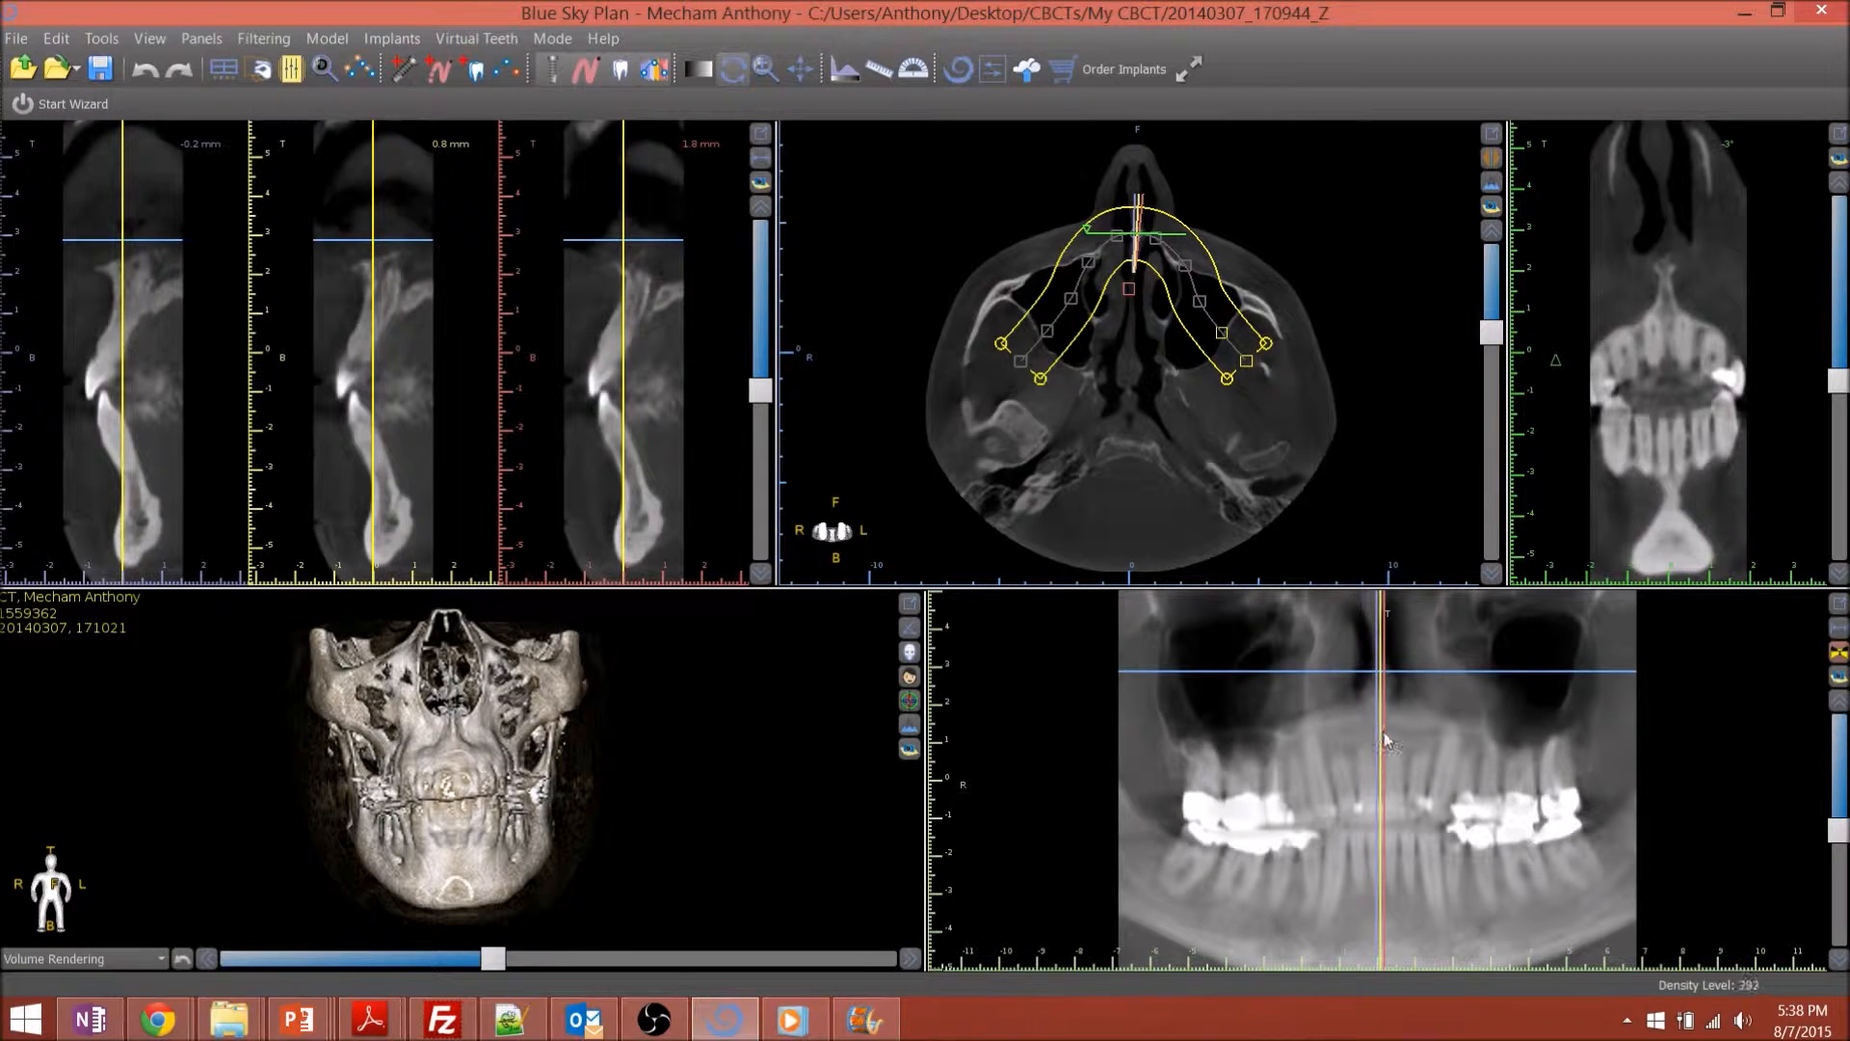
drag(1384, 740, 1402, 777)
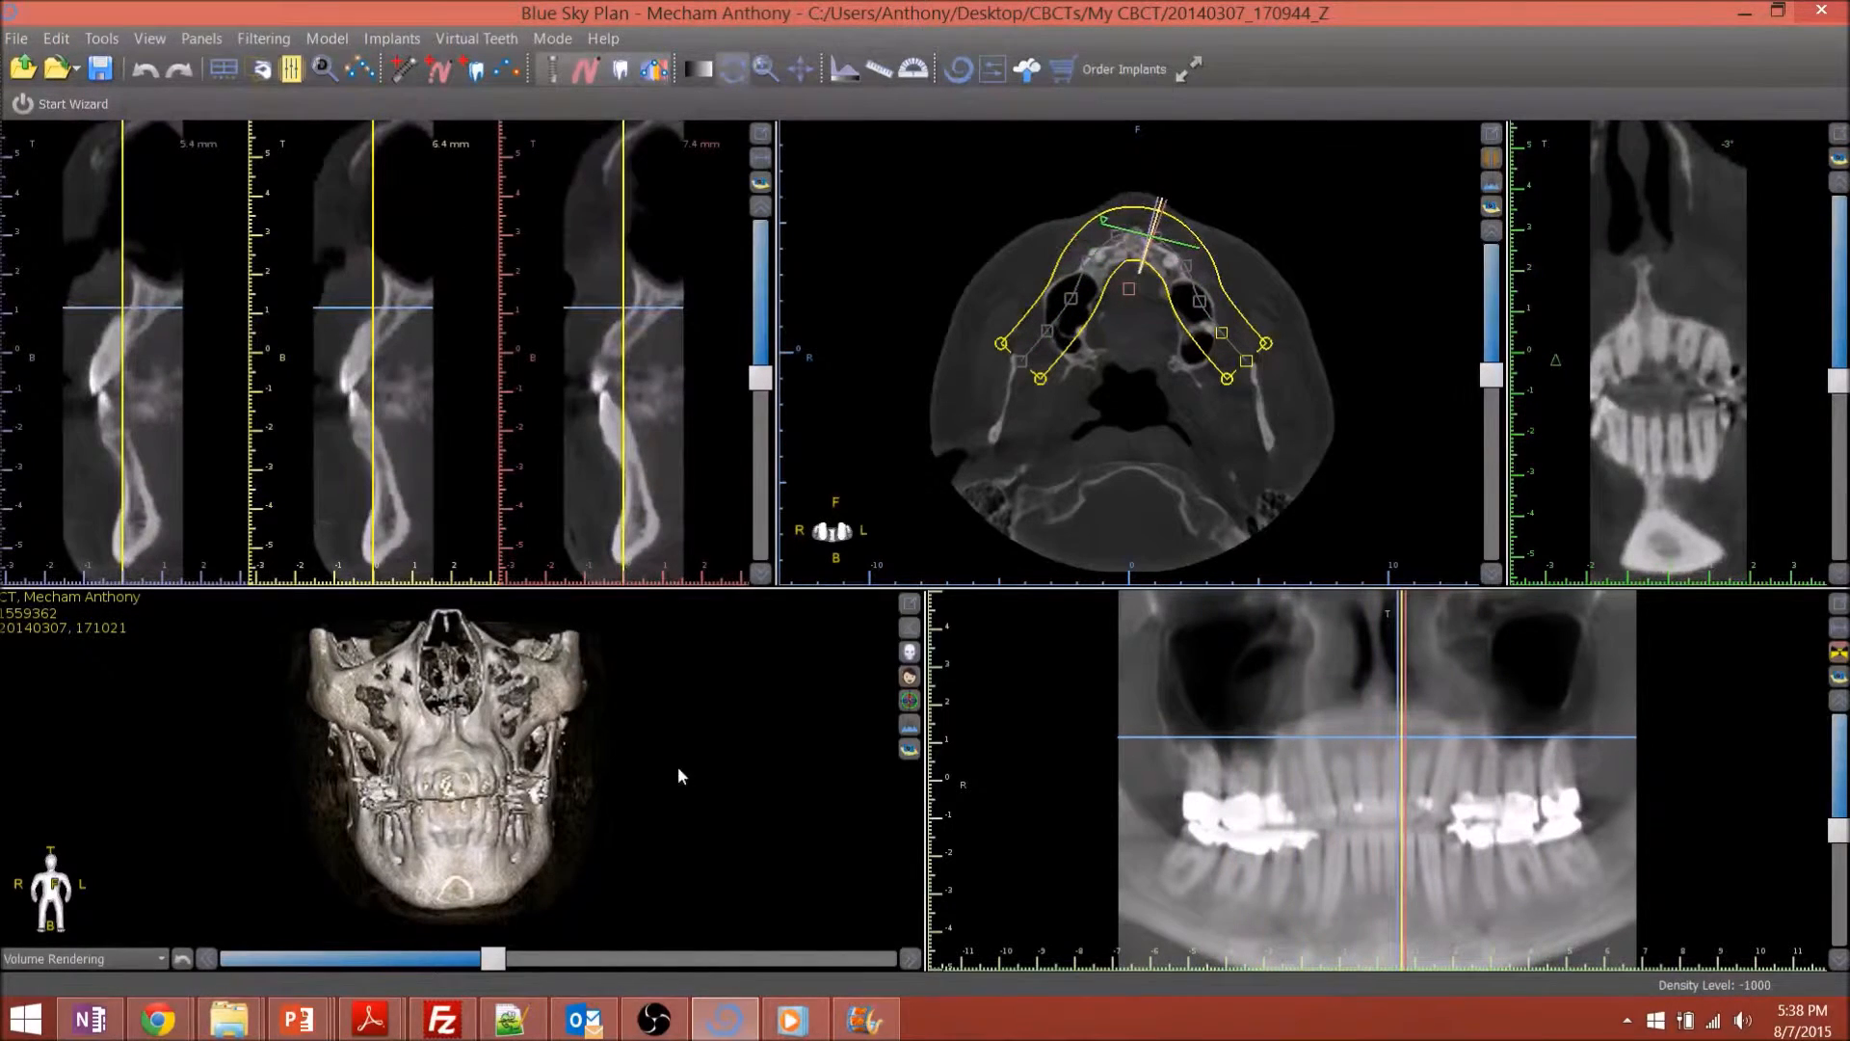
Tilt and enlarge the 3D skull rendering to inspect the jaws and teeth
drag(483, 775, 504, 665)
scroll(504, 665, up, 3)
scroll(510, 680, up, 1)
scroll(523, 723, down, 4)
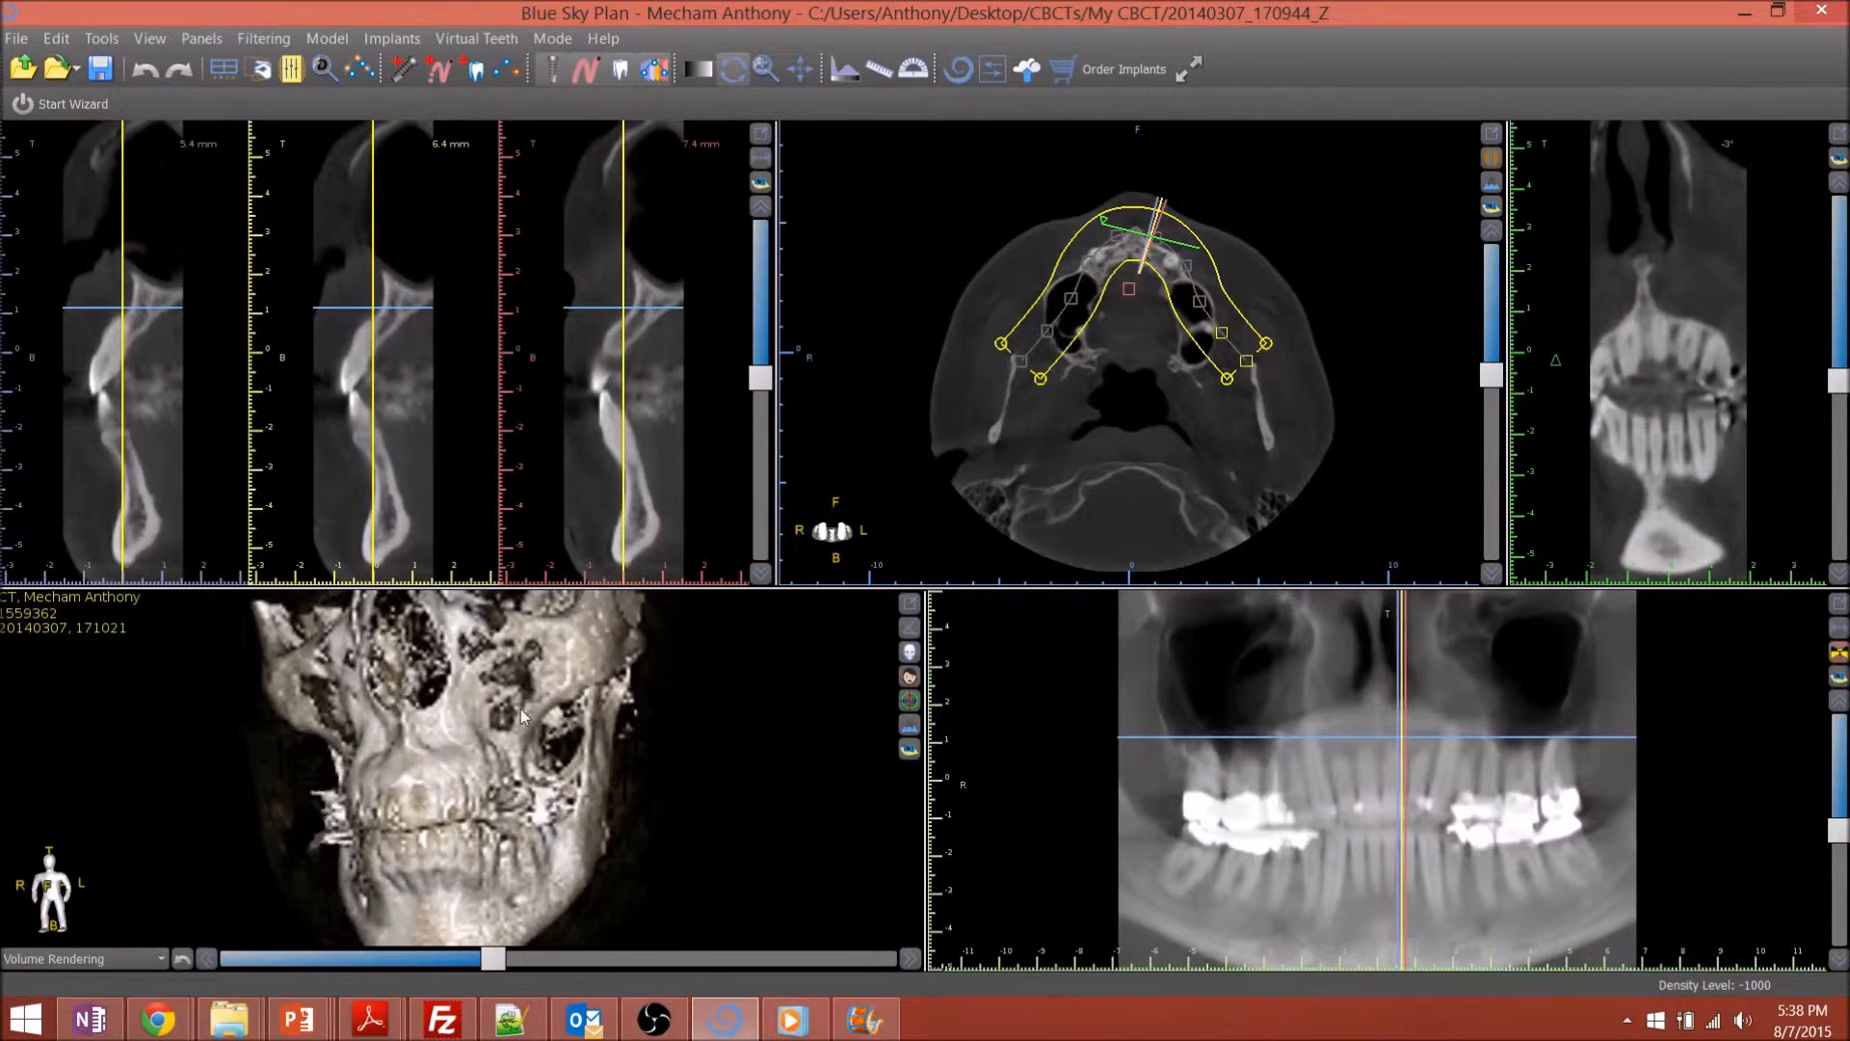
scroll(511, 763, up, 4)
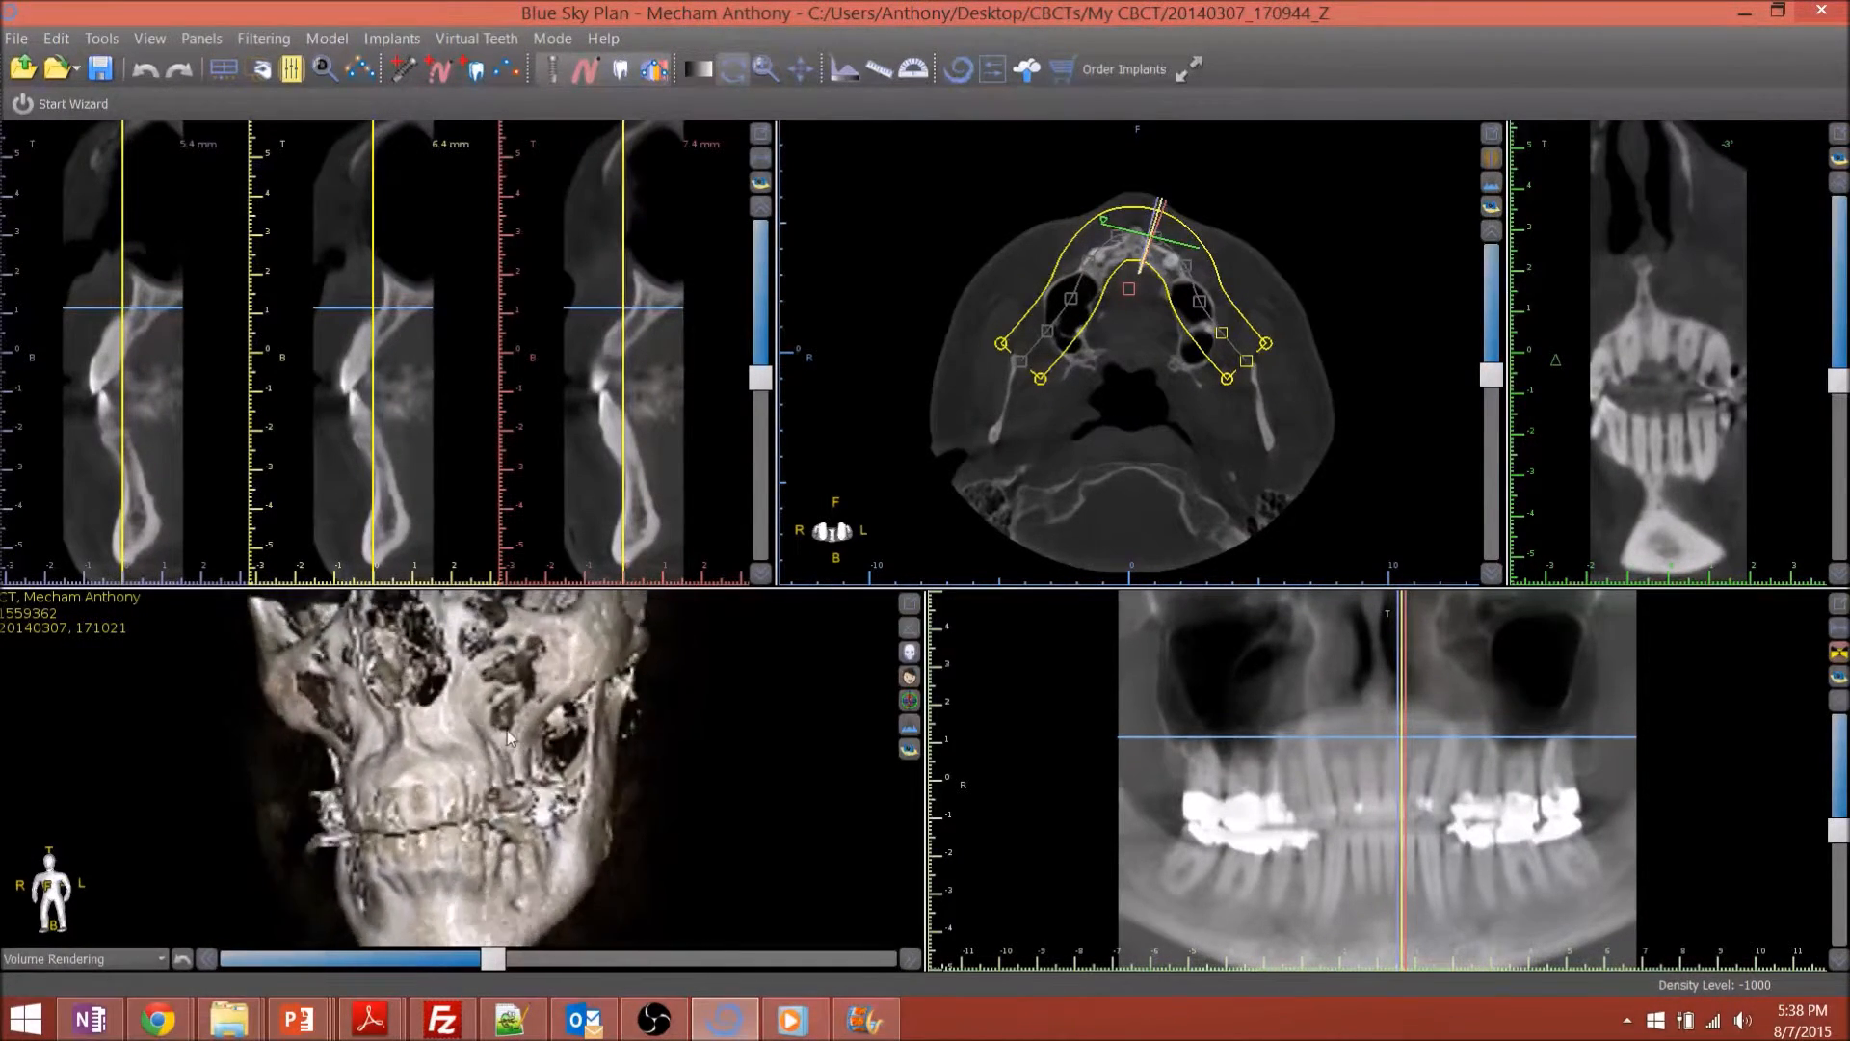
scroll(517, 722, up, 2)
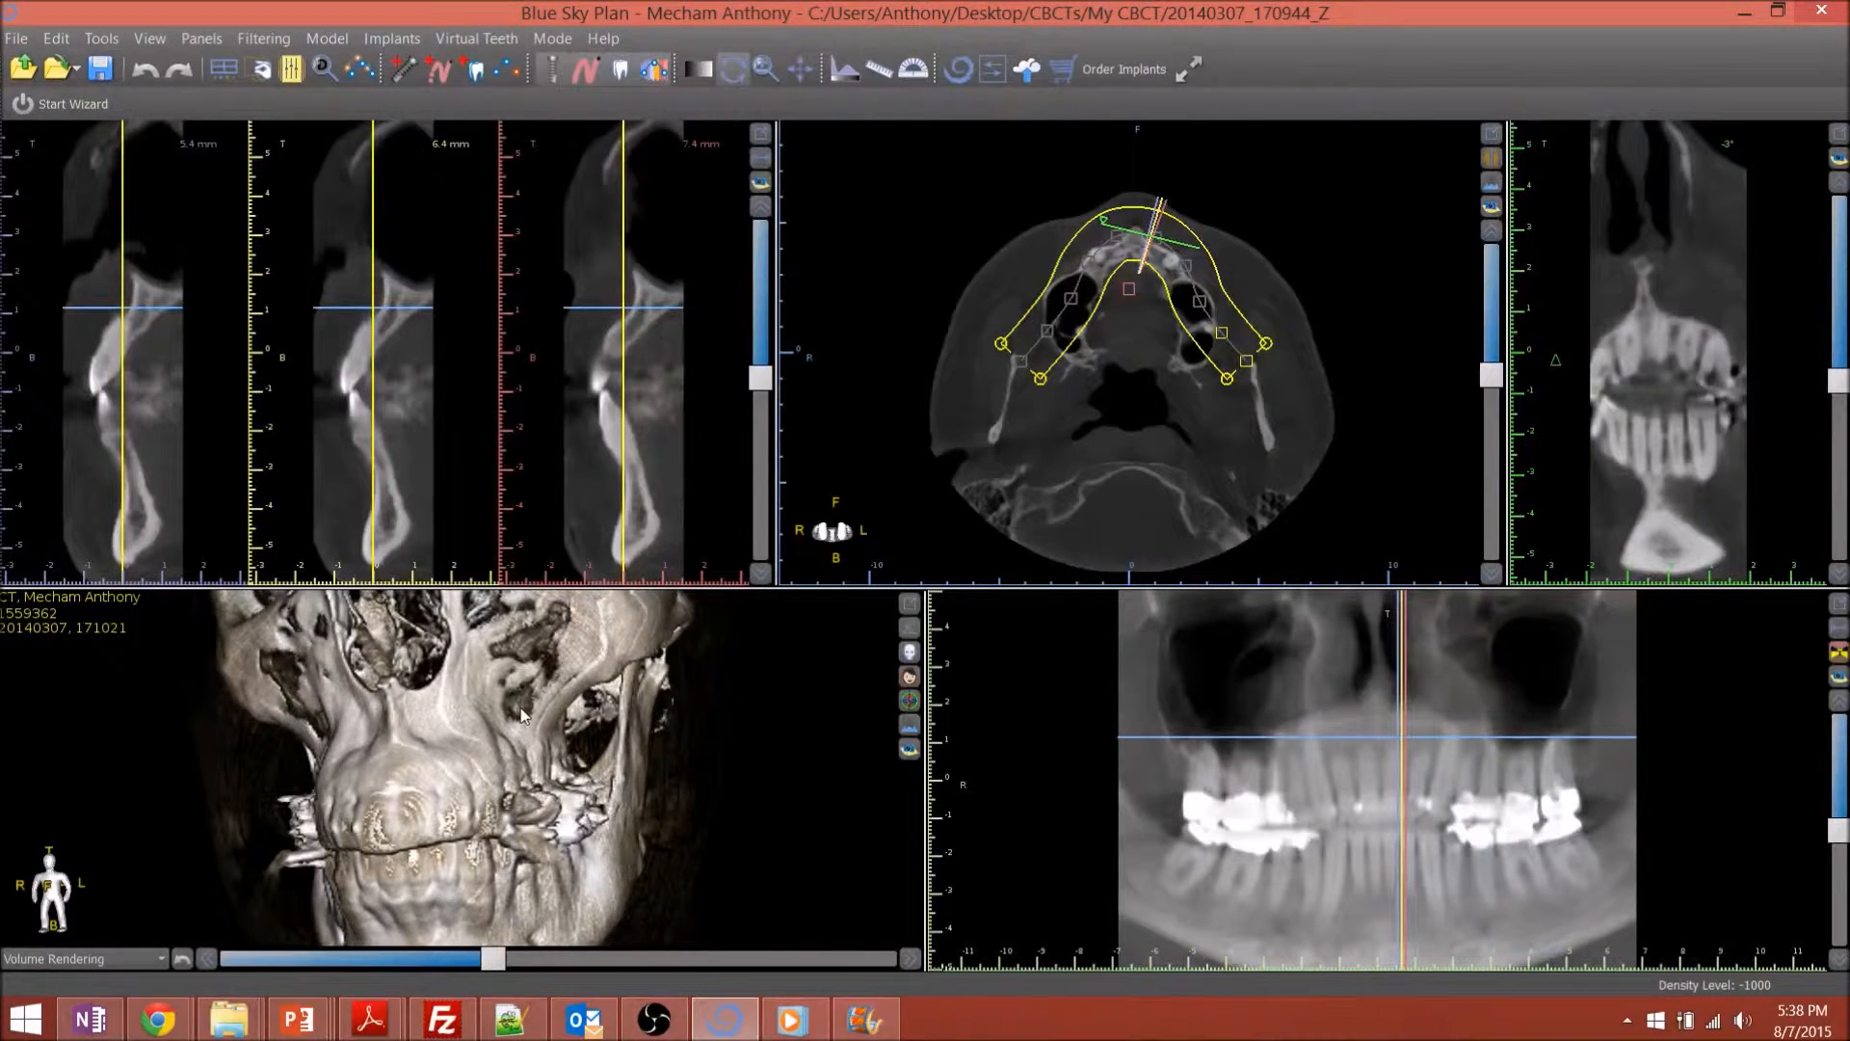
Enlarge and recentre the axial view, and browse down to the slice through the upper tooth roots
scroll(1140, 470, up, 2)
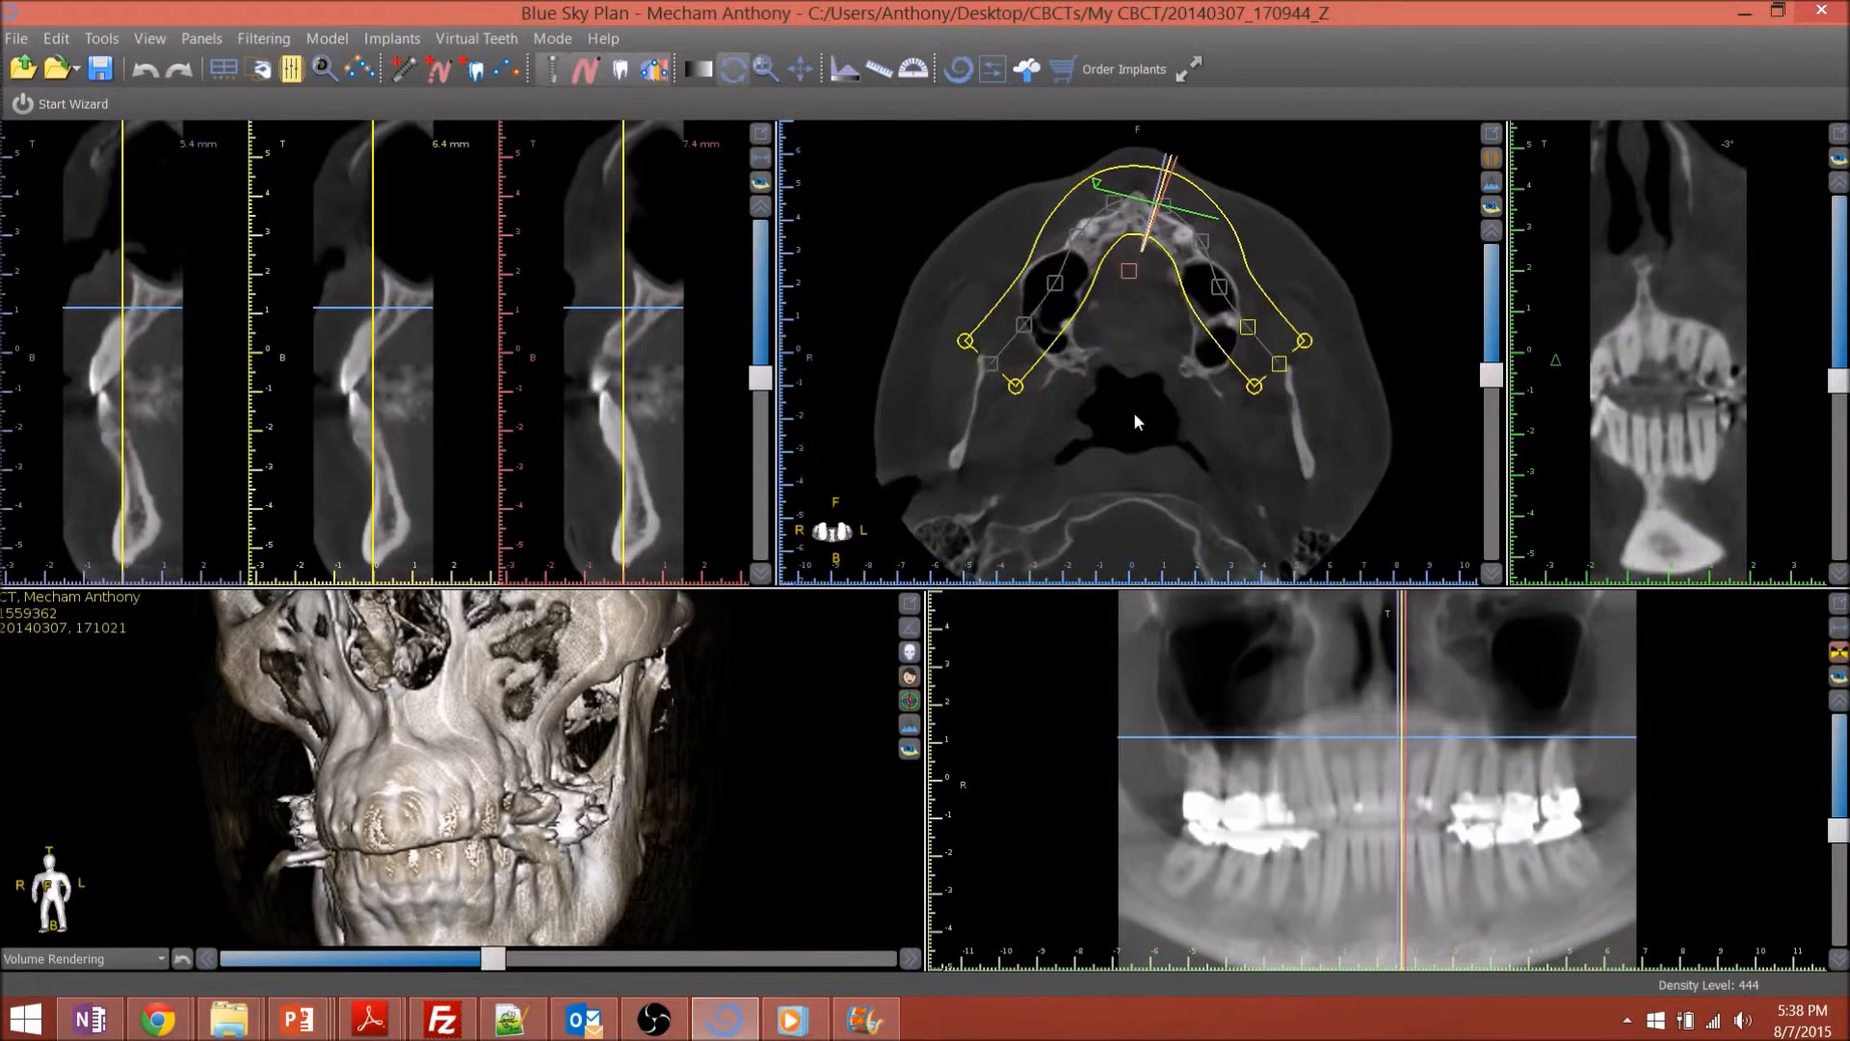
mouse_move(666, 424)
right_down()
mouse_move(665, 389)
mouse_move(662, 428)
right_up()
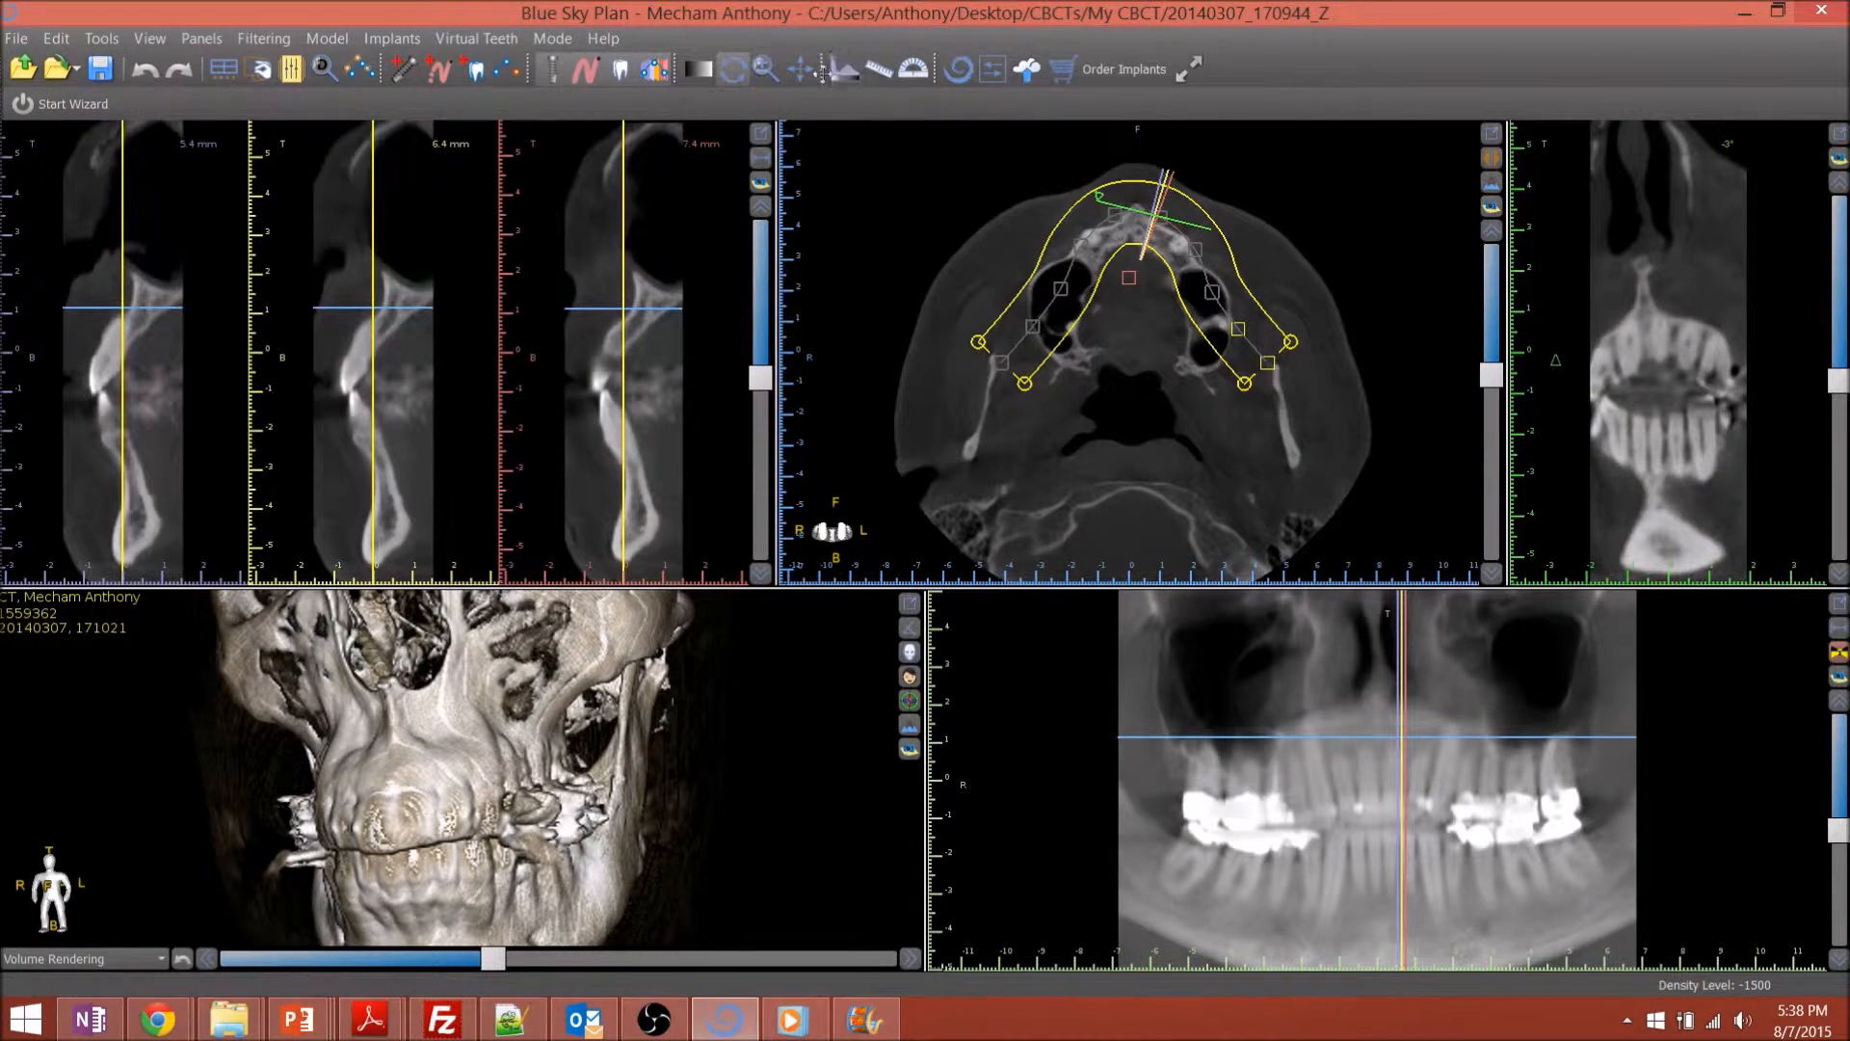
click(800, 72)
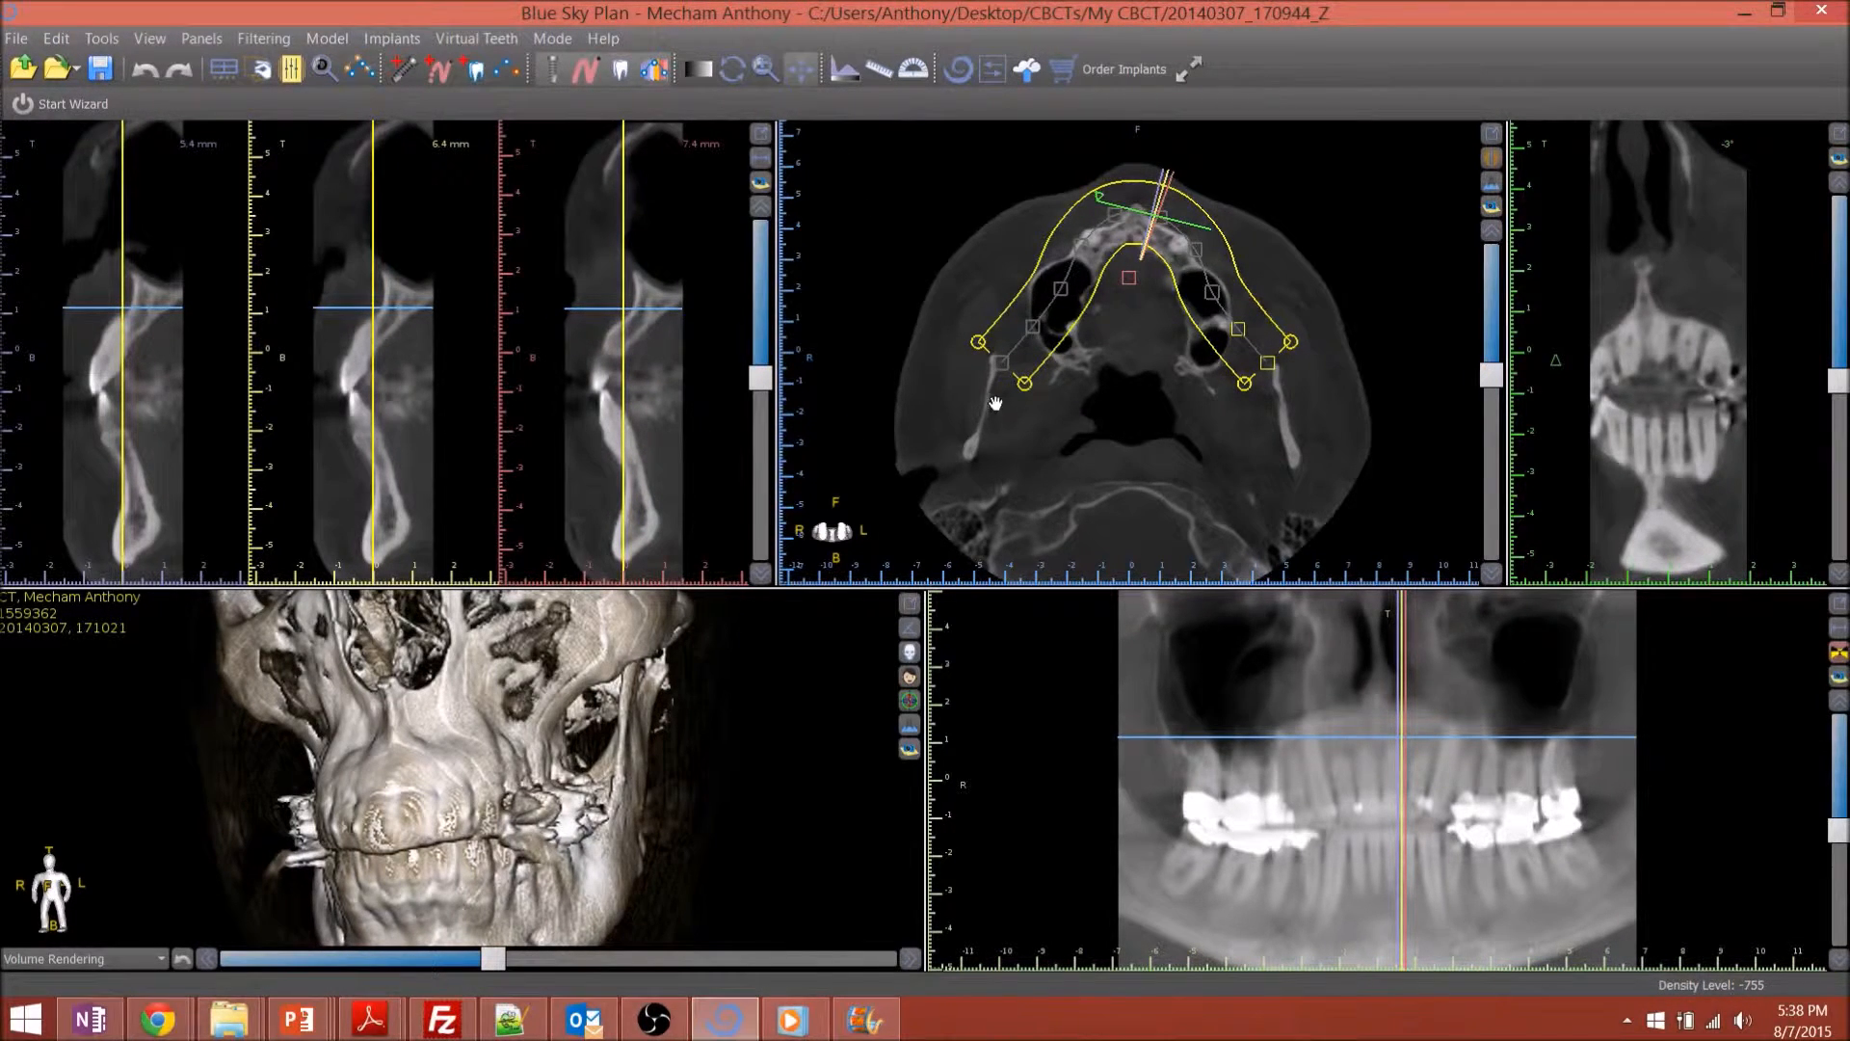
drag(1036, 428, 1176, 432)
right_drag(1175, 432, 1129, 373)
scroll(1114, 391, down, 5)
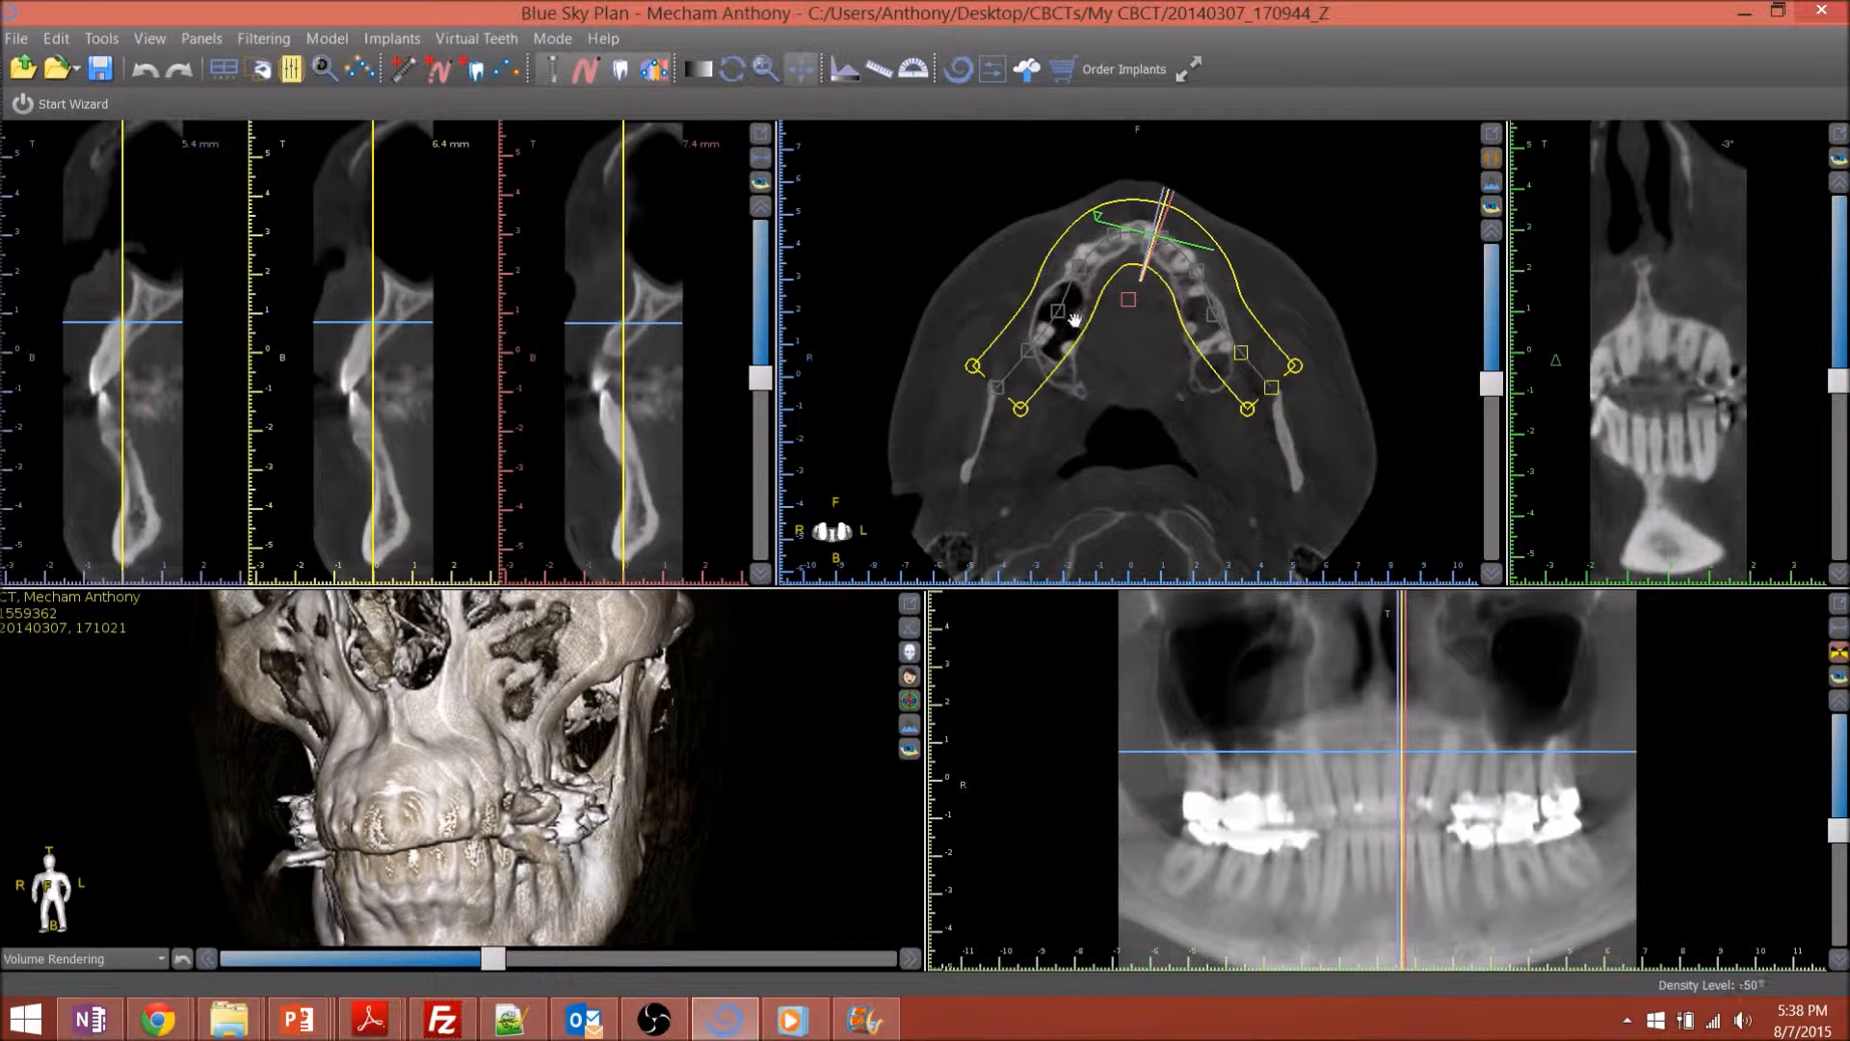
scroll(1162, 431, down, 3)
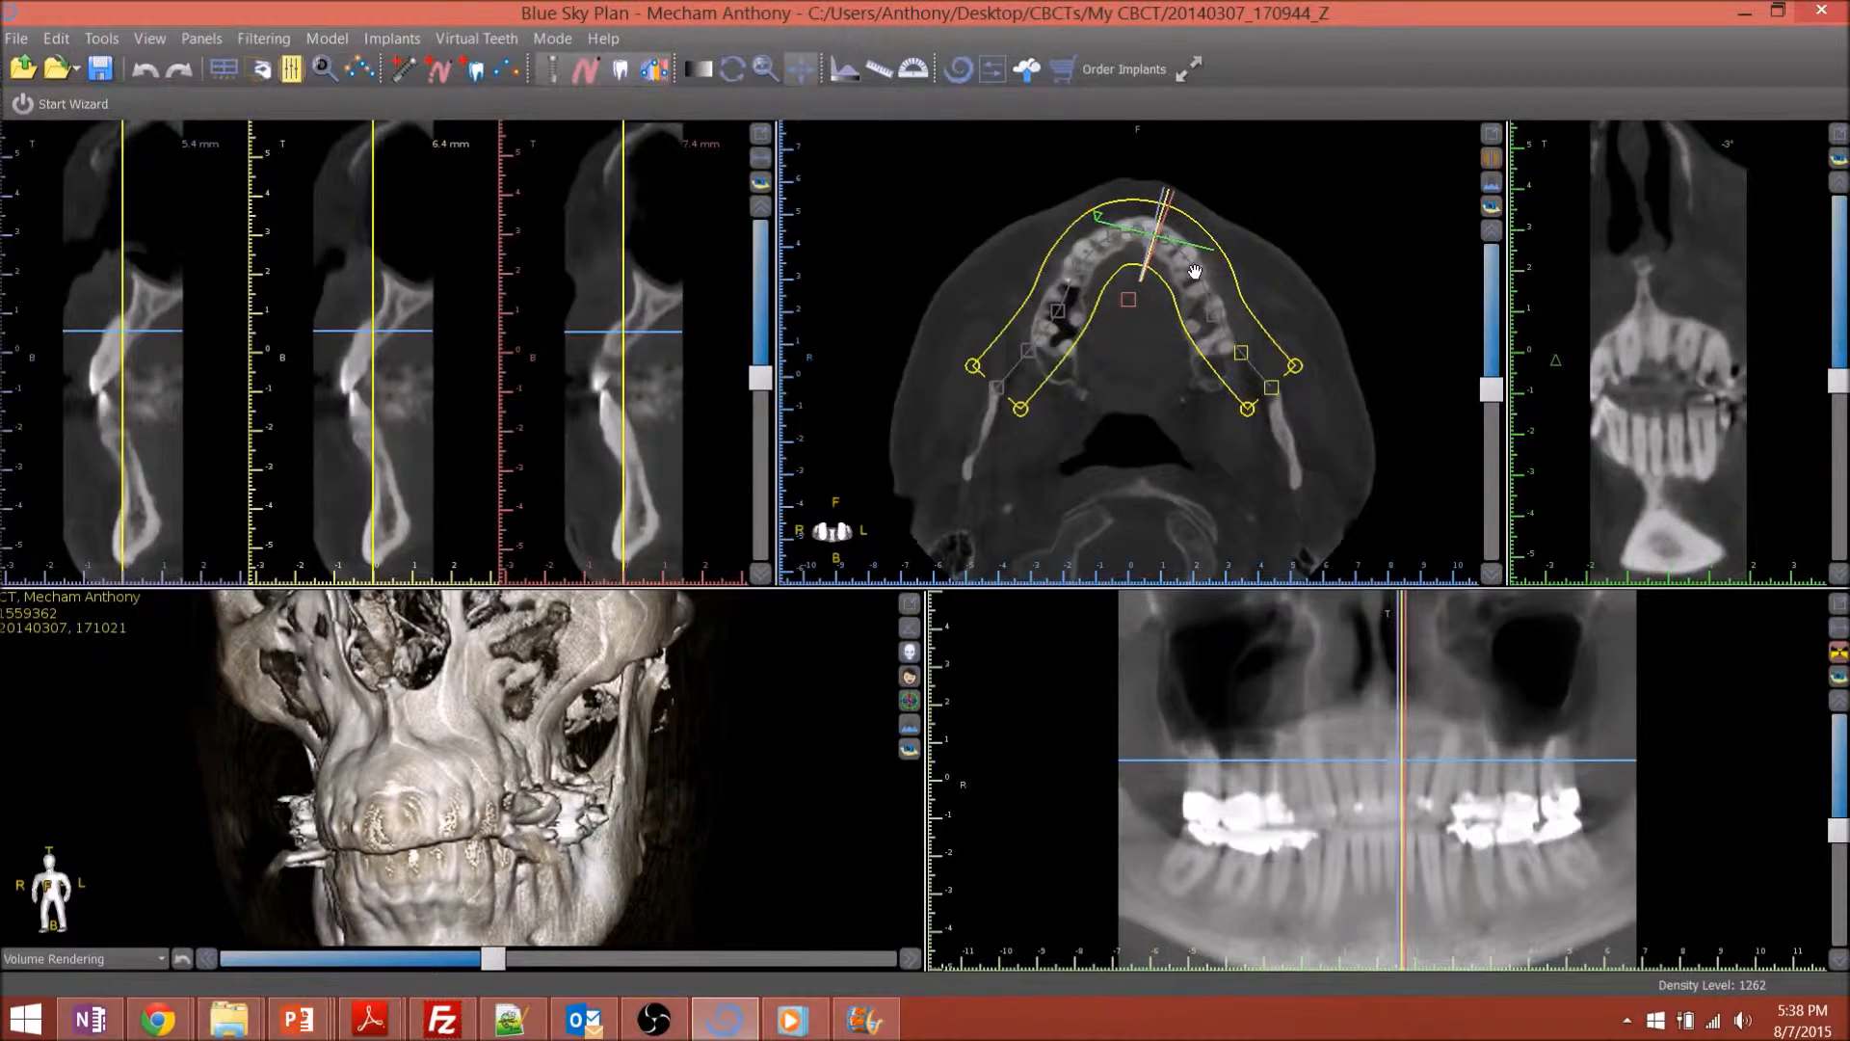
drag(1097, 330, 1102, 293)
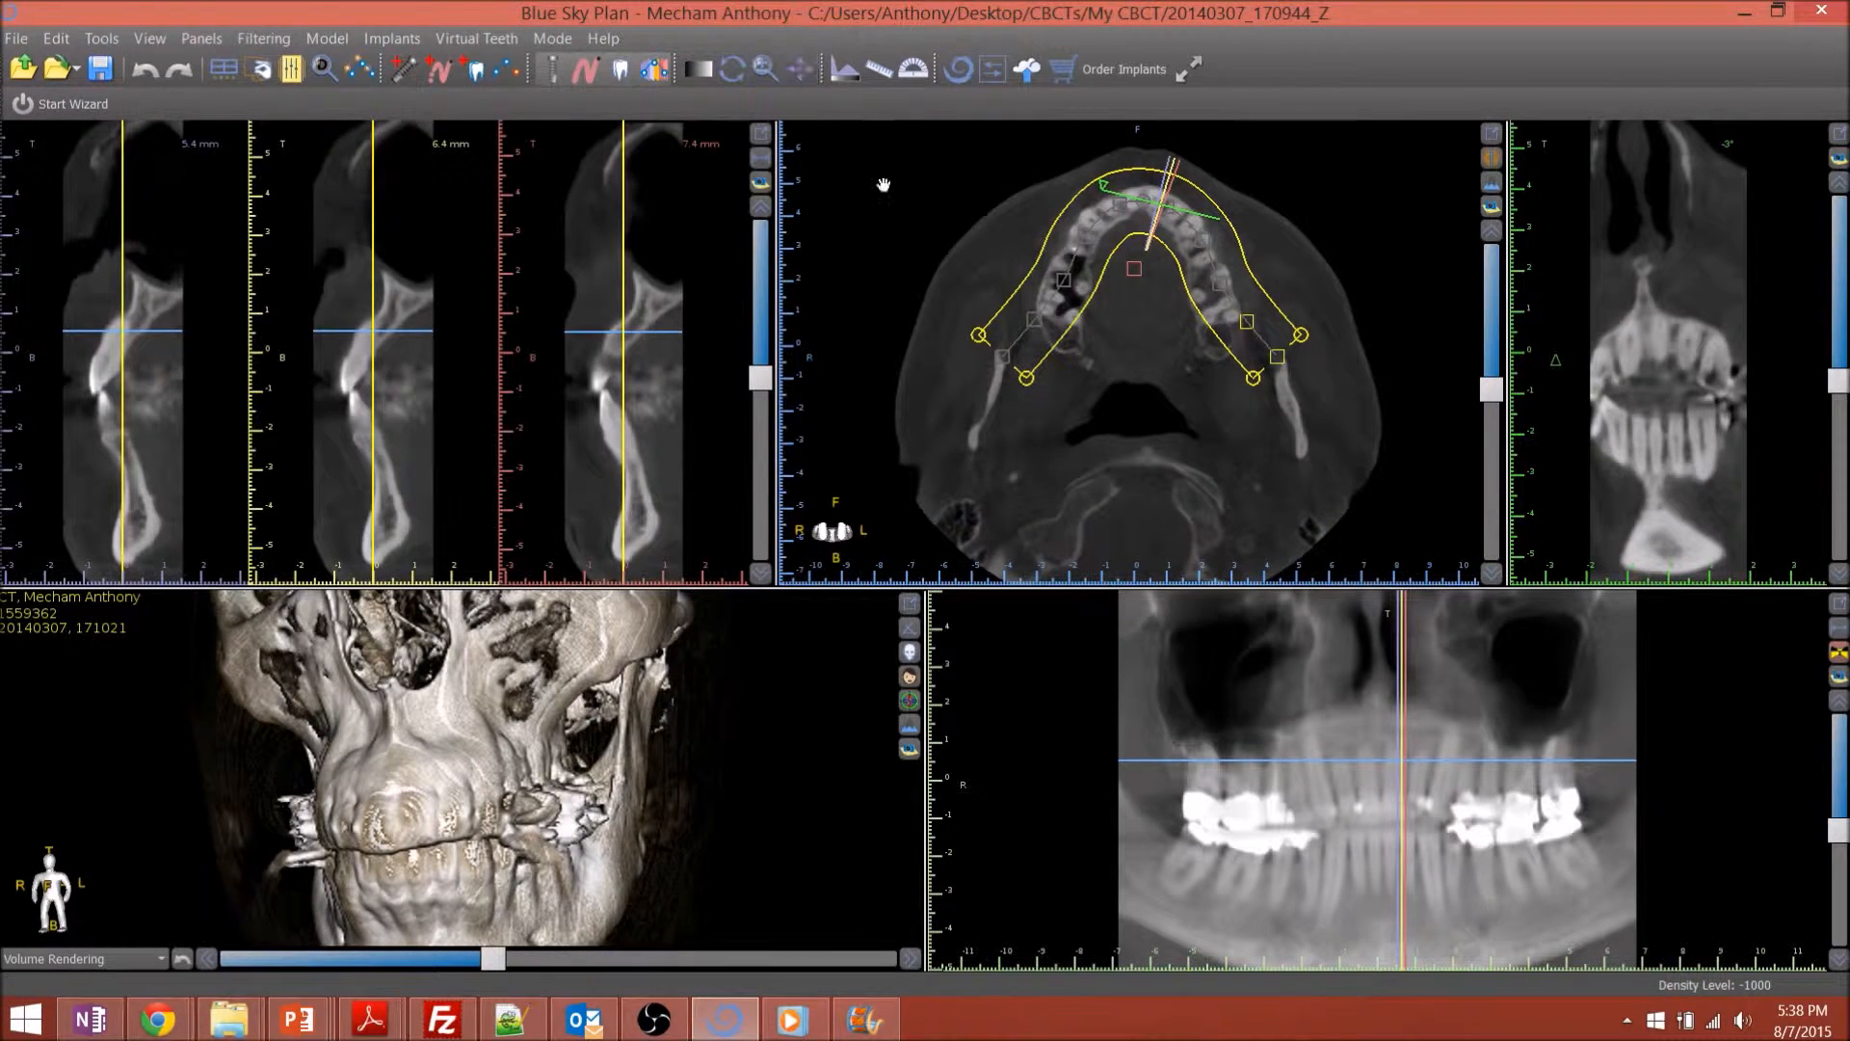
drag(1199, 241, 1191, 243)
click(735, 72)
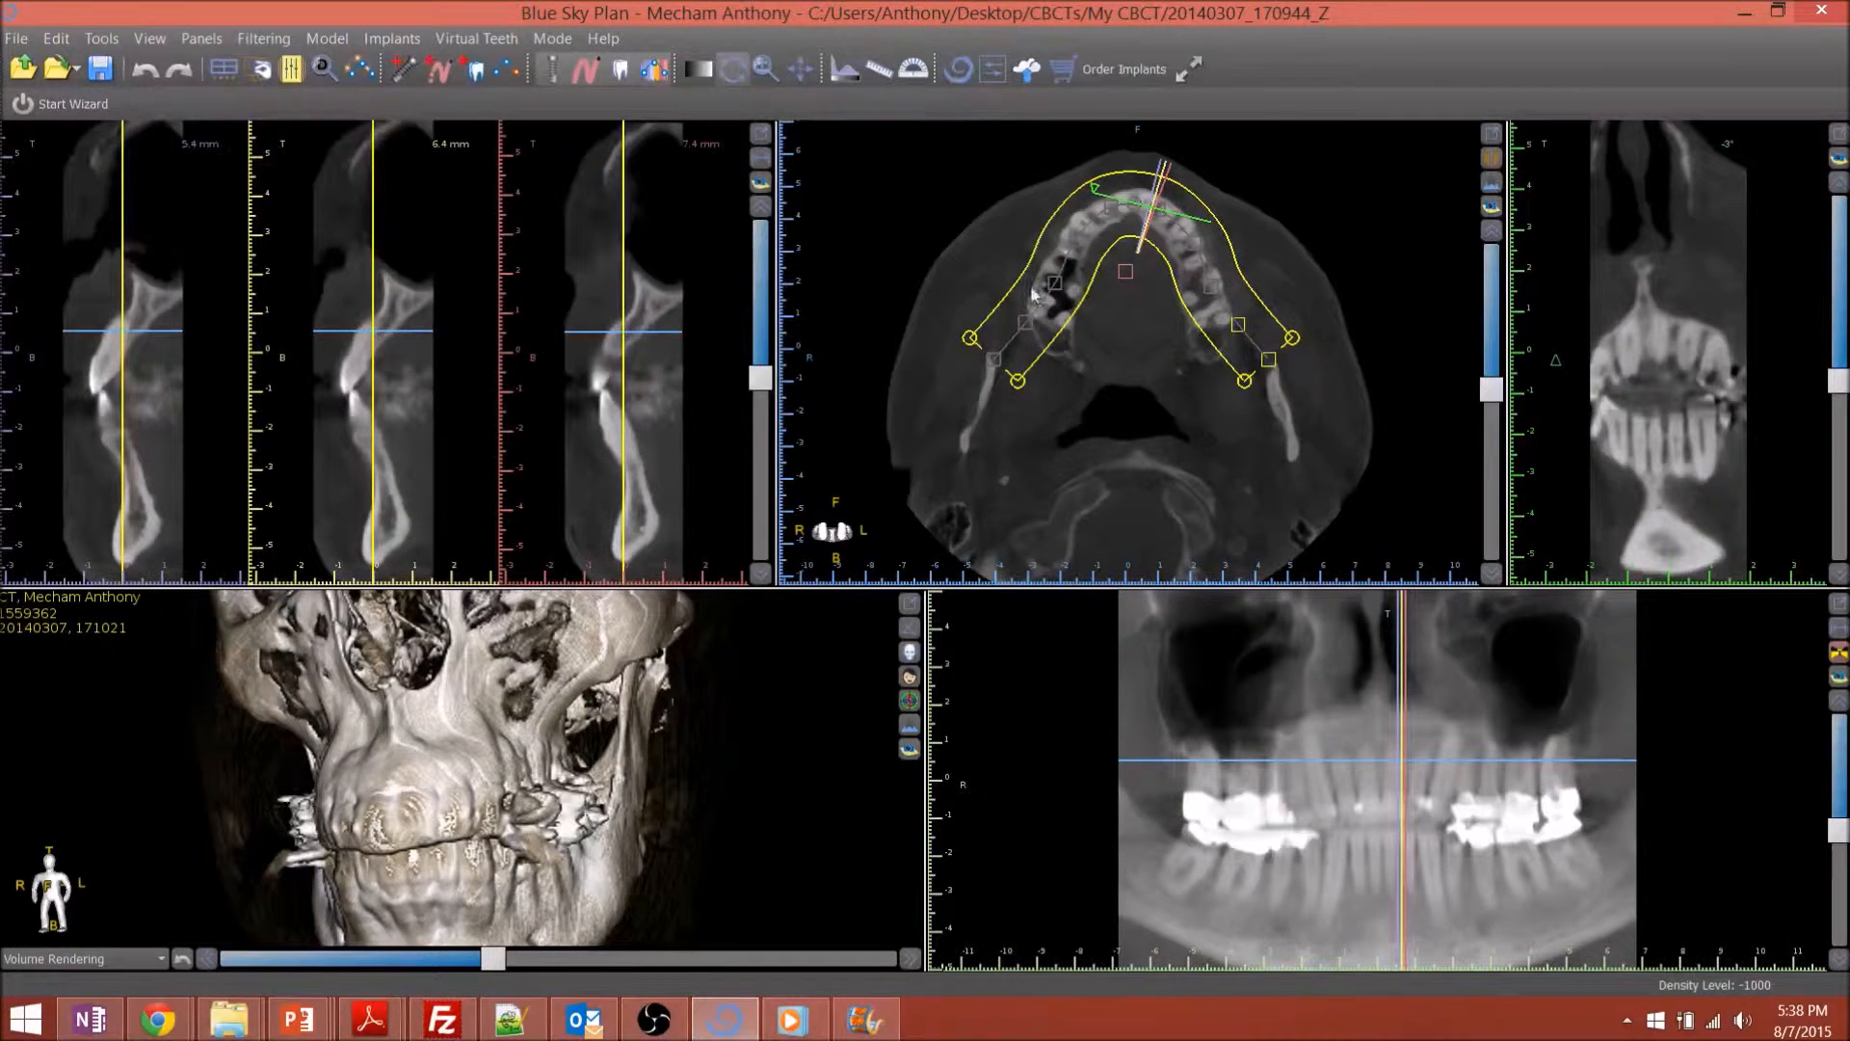
Try adjusting a control point of the mandible curve beside the patient's left molars and the curve's inner end handle
drag(1210, 294, 1210, 296)
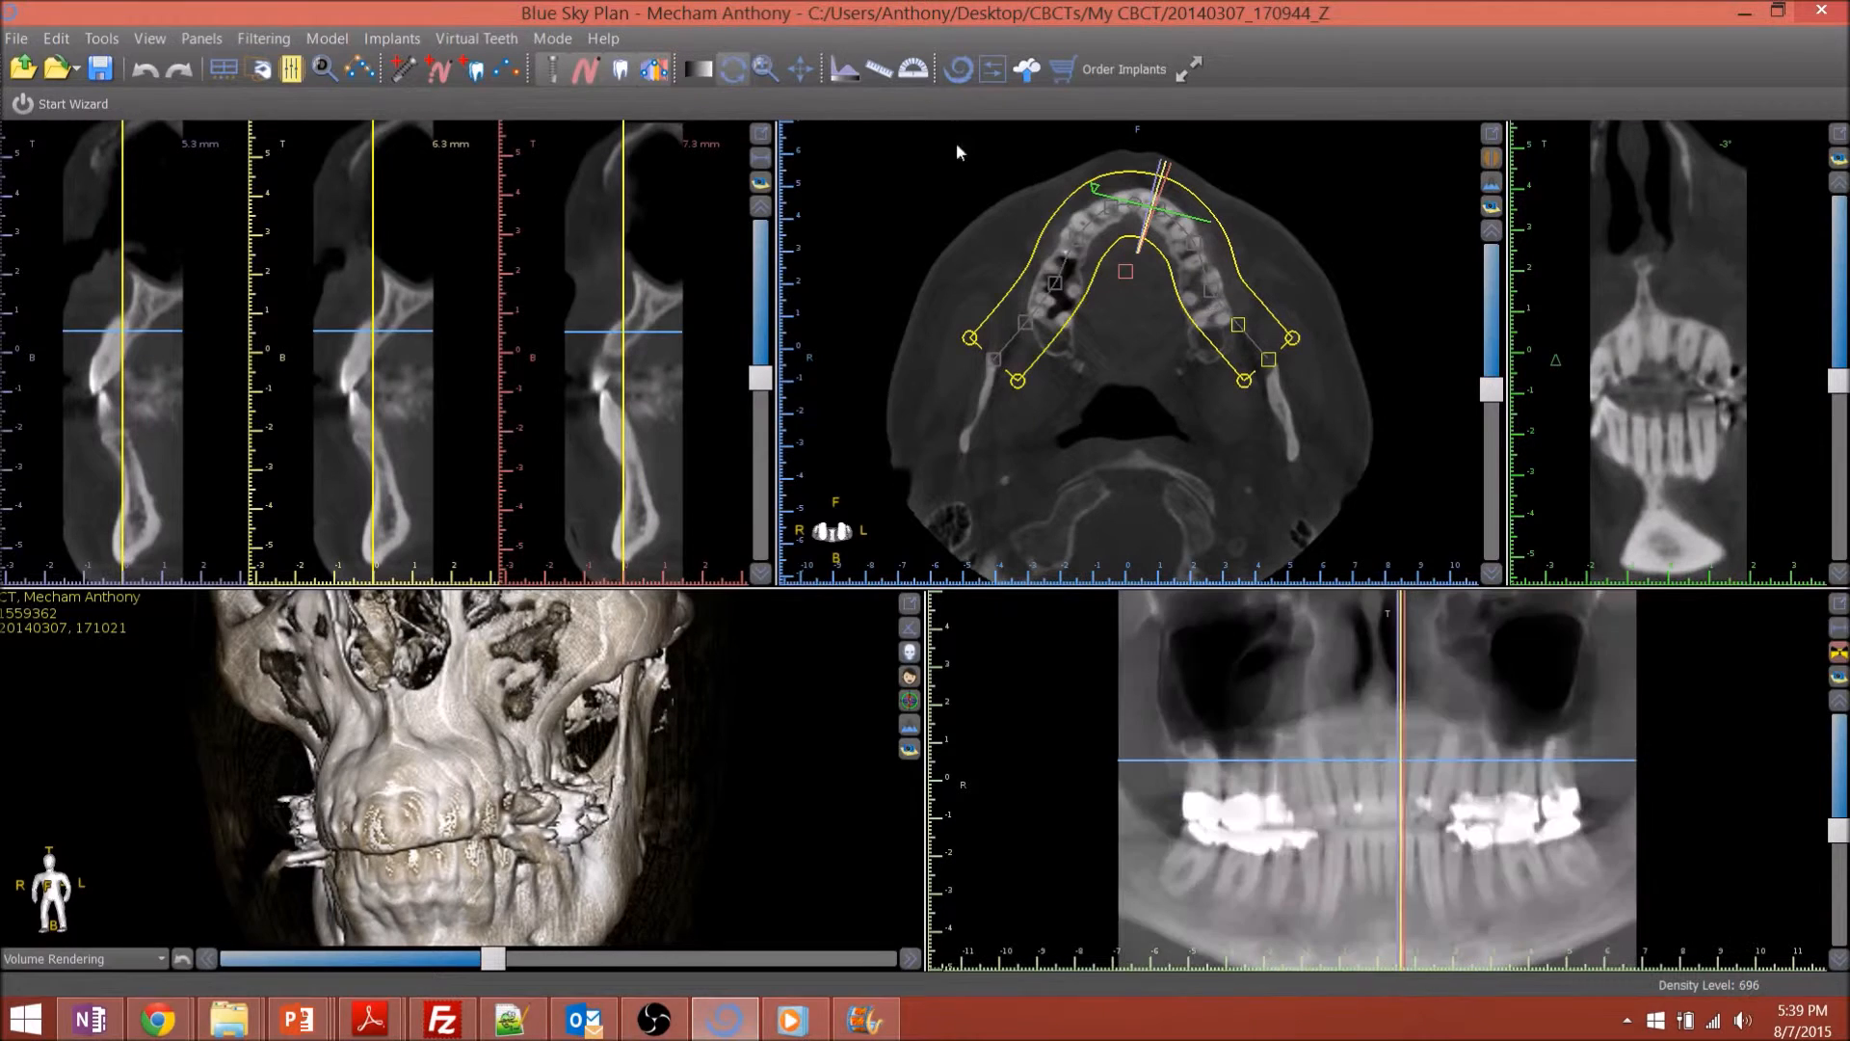
click(731, 72)
drag(1211, 290, 1213, 287)
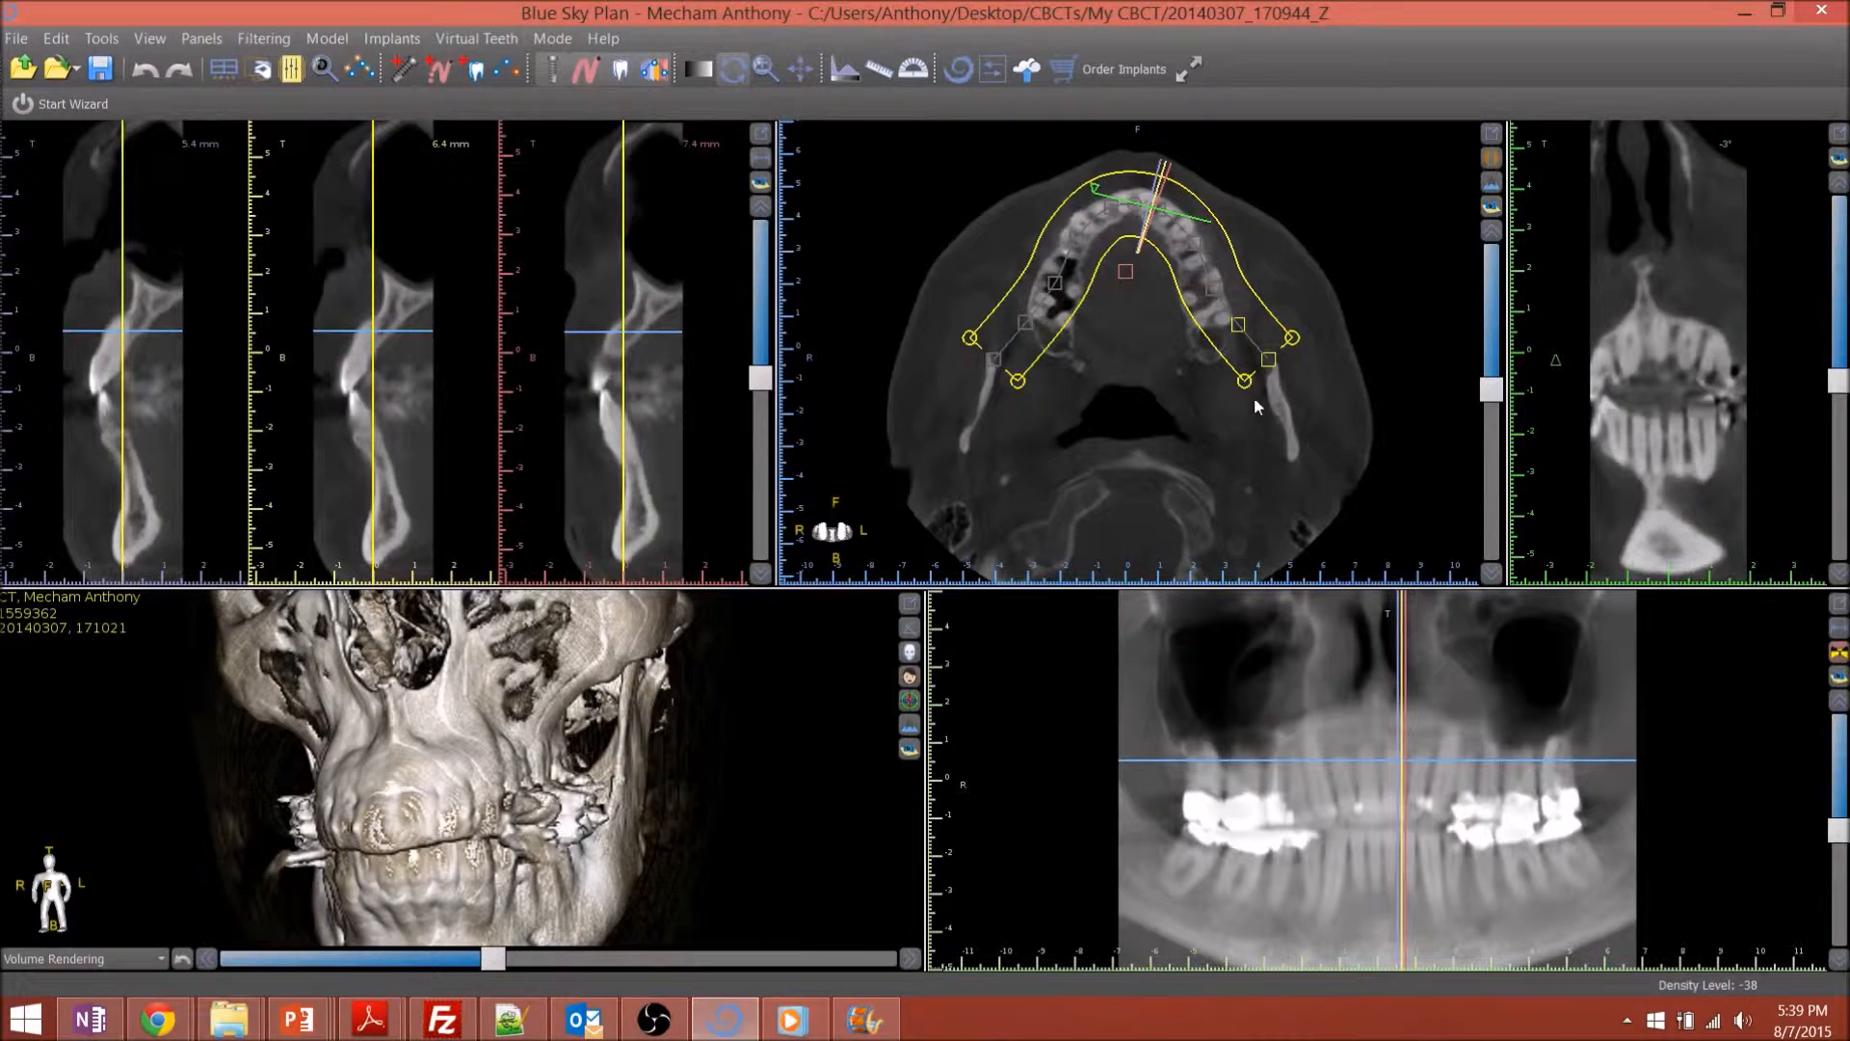
mouse_move(1247, 391)
mouse_down()
mouse_move(1224, 406)
mouse_move(1239, 398)
mouse_up()
Show the panoramic view as a thin slice along the Mandible curve instead of an X-ray projection
click(1838, 655)
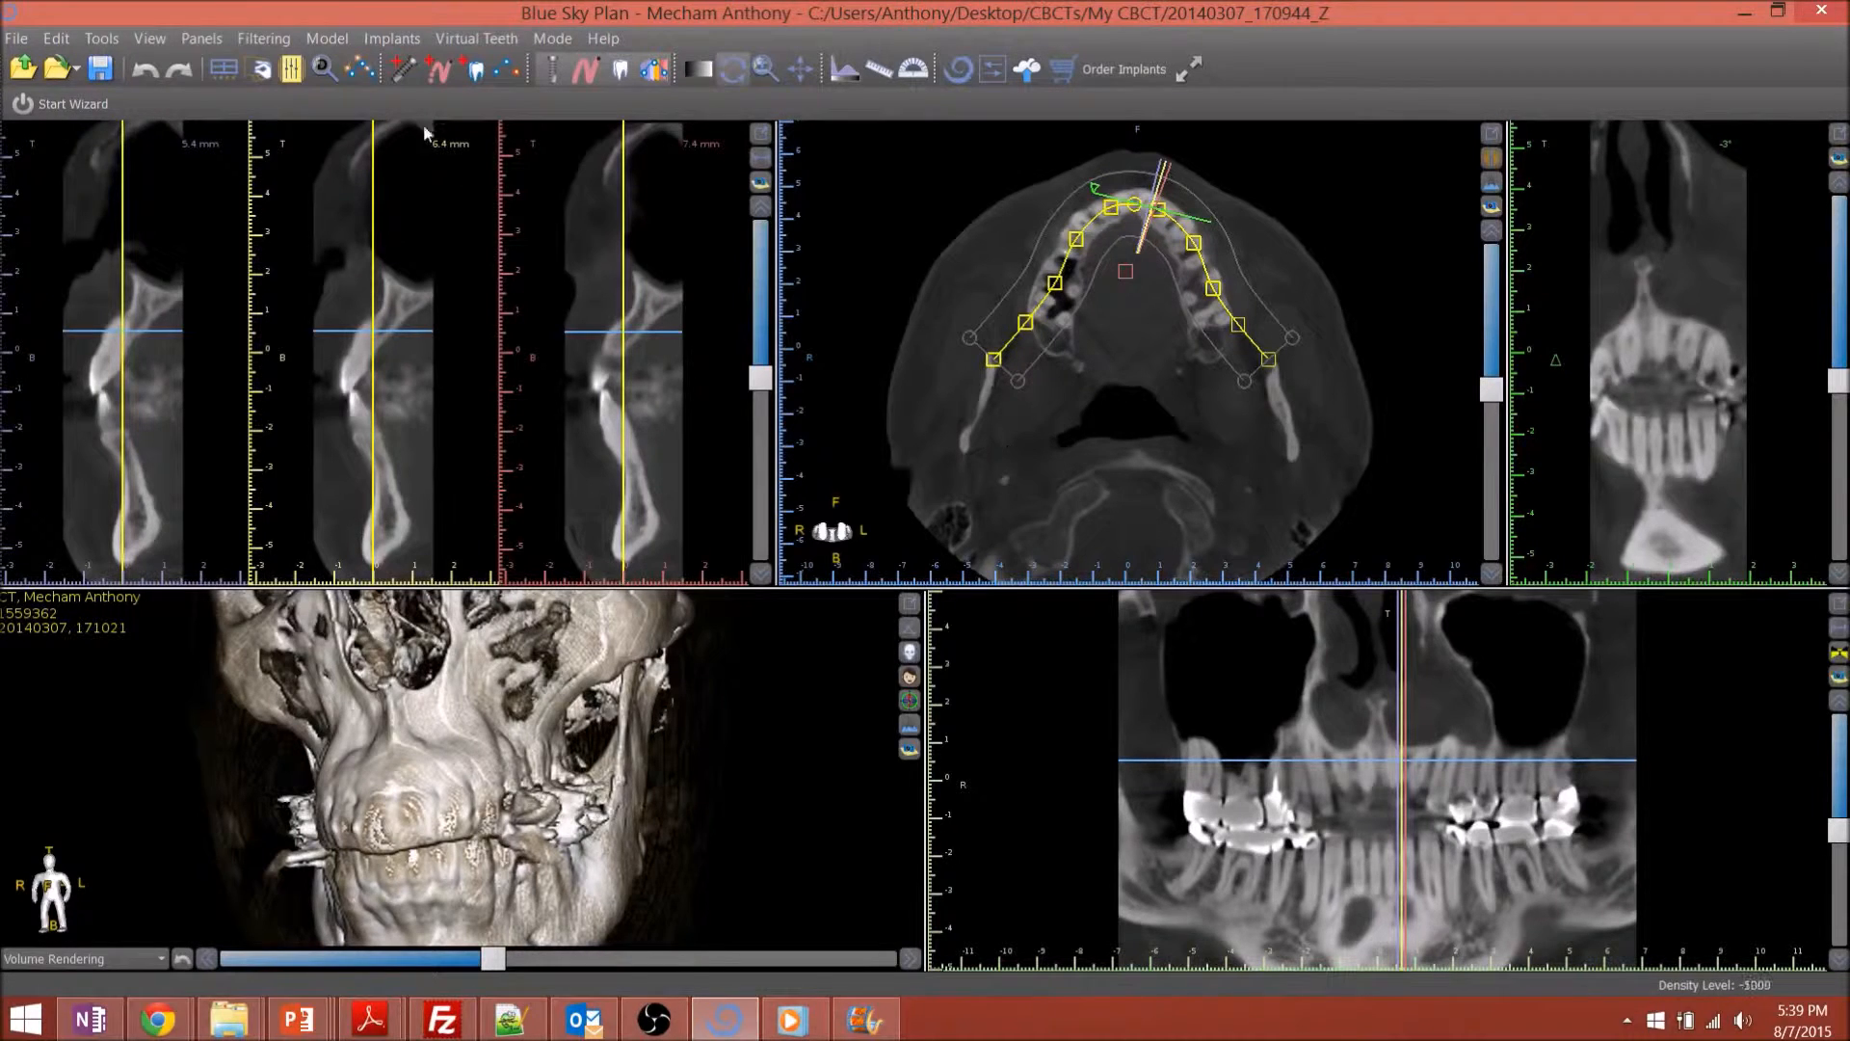
click(356, 75)
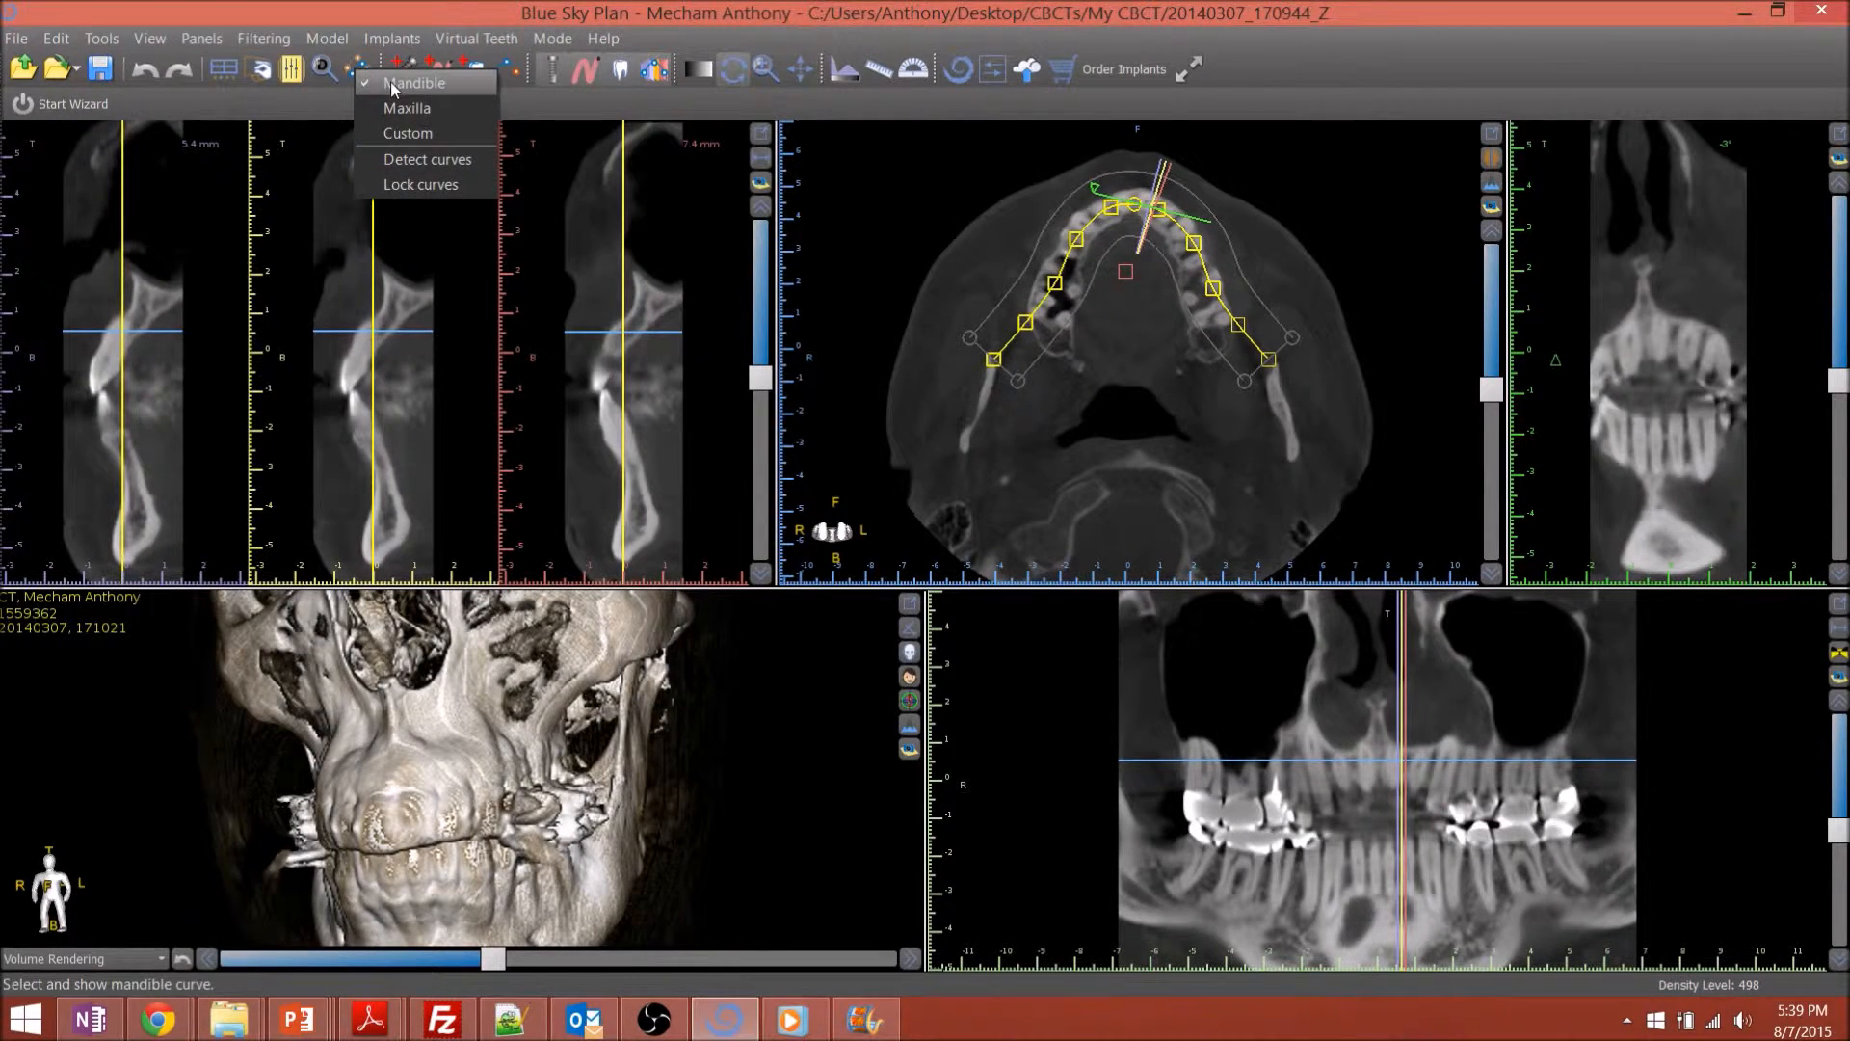
click(392, 84)
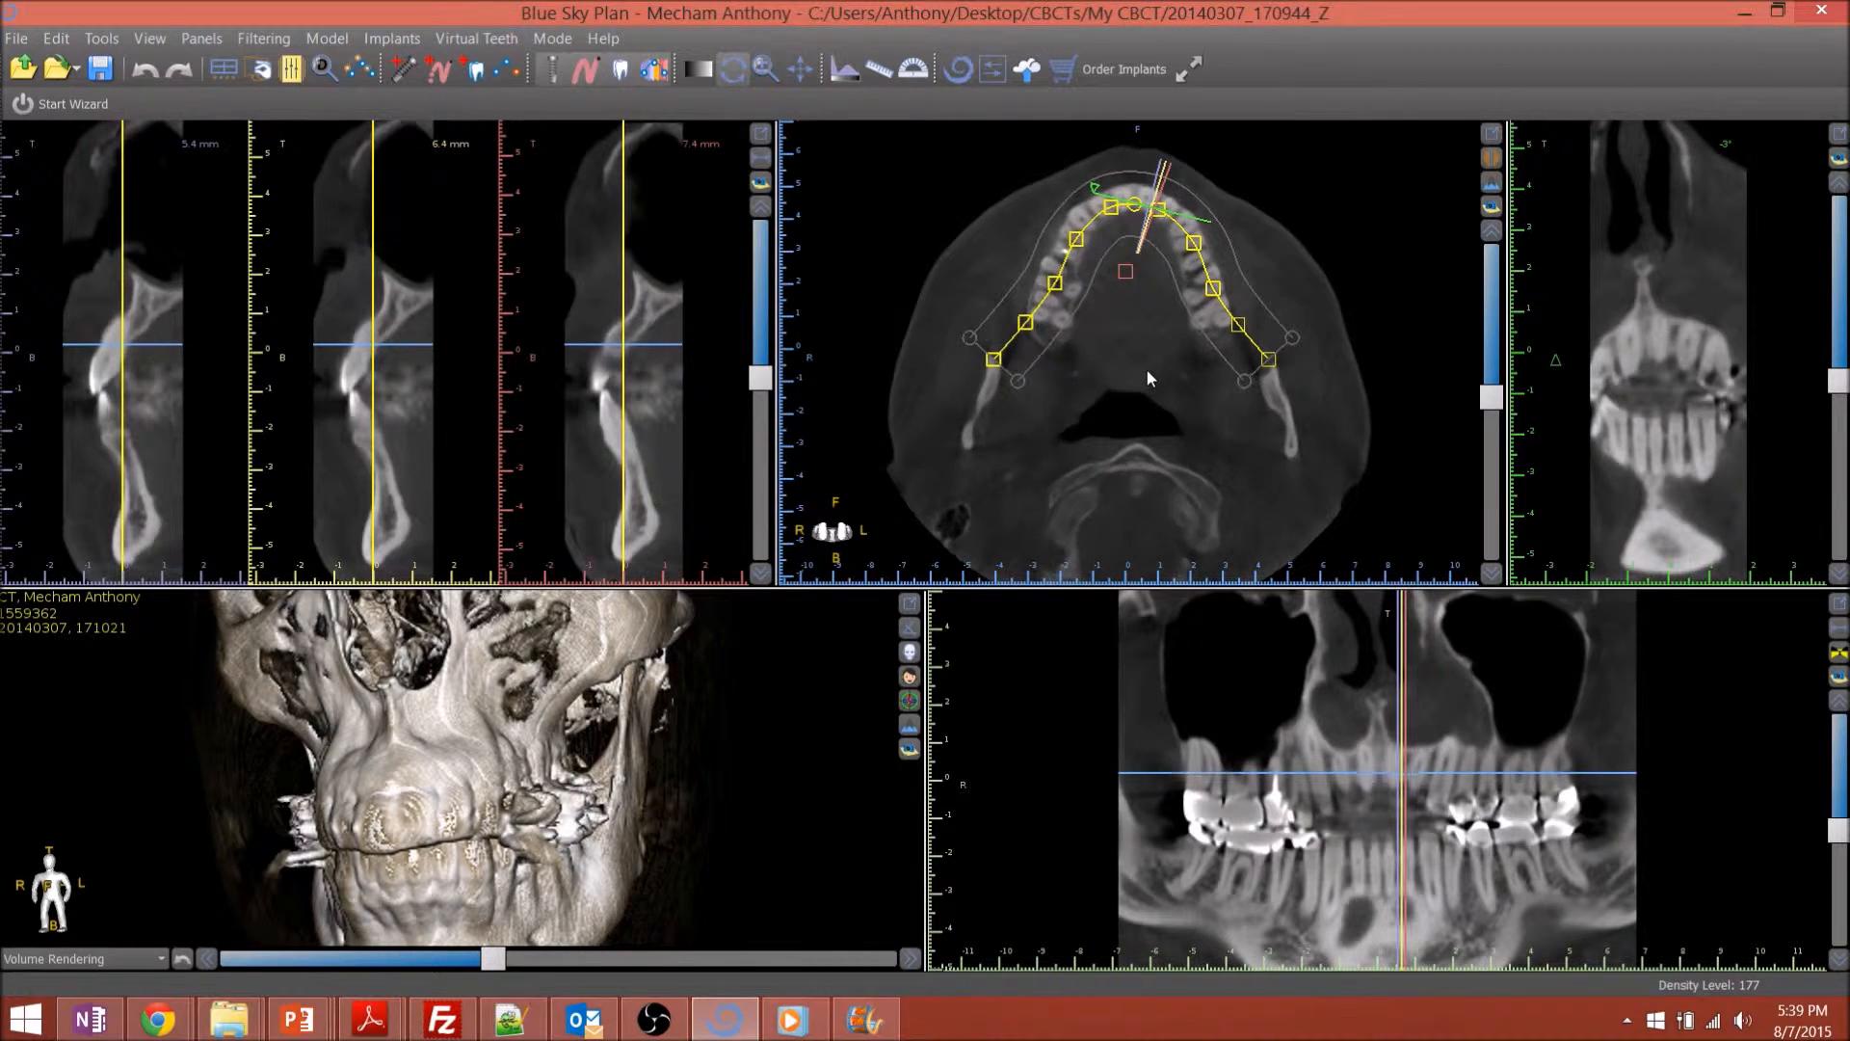
Switch the panoramic curve to Maxilla and display the panoramic view in X-ray mode
click(370, 71)
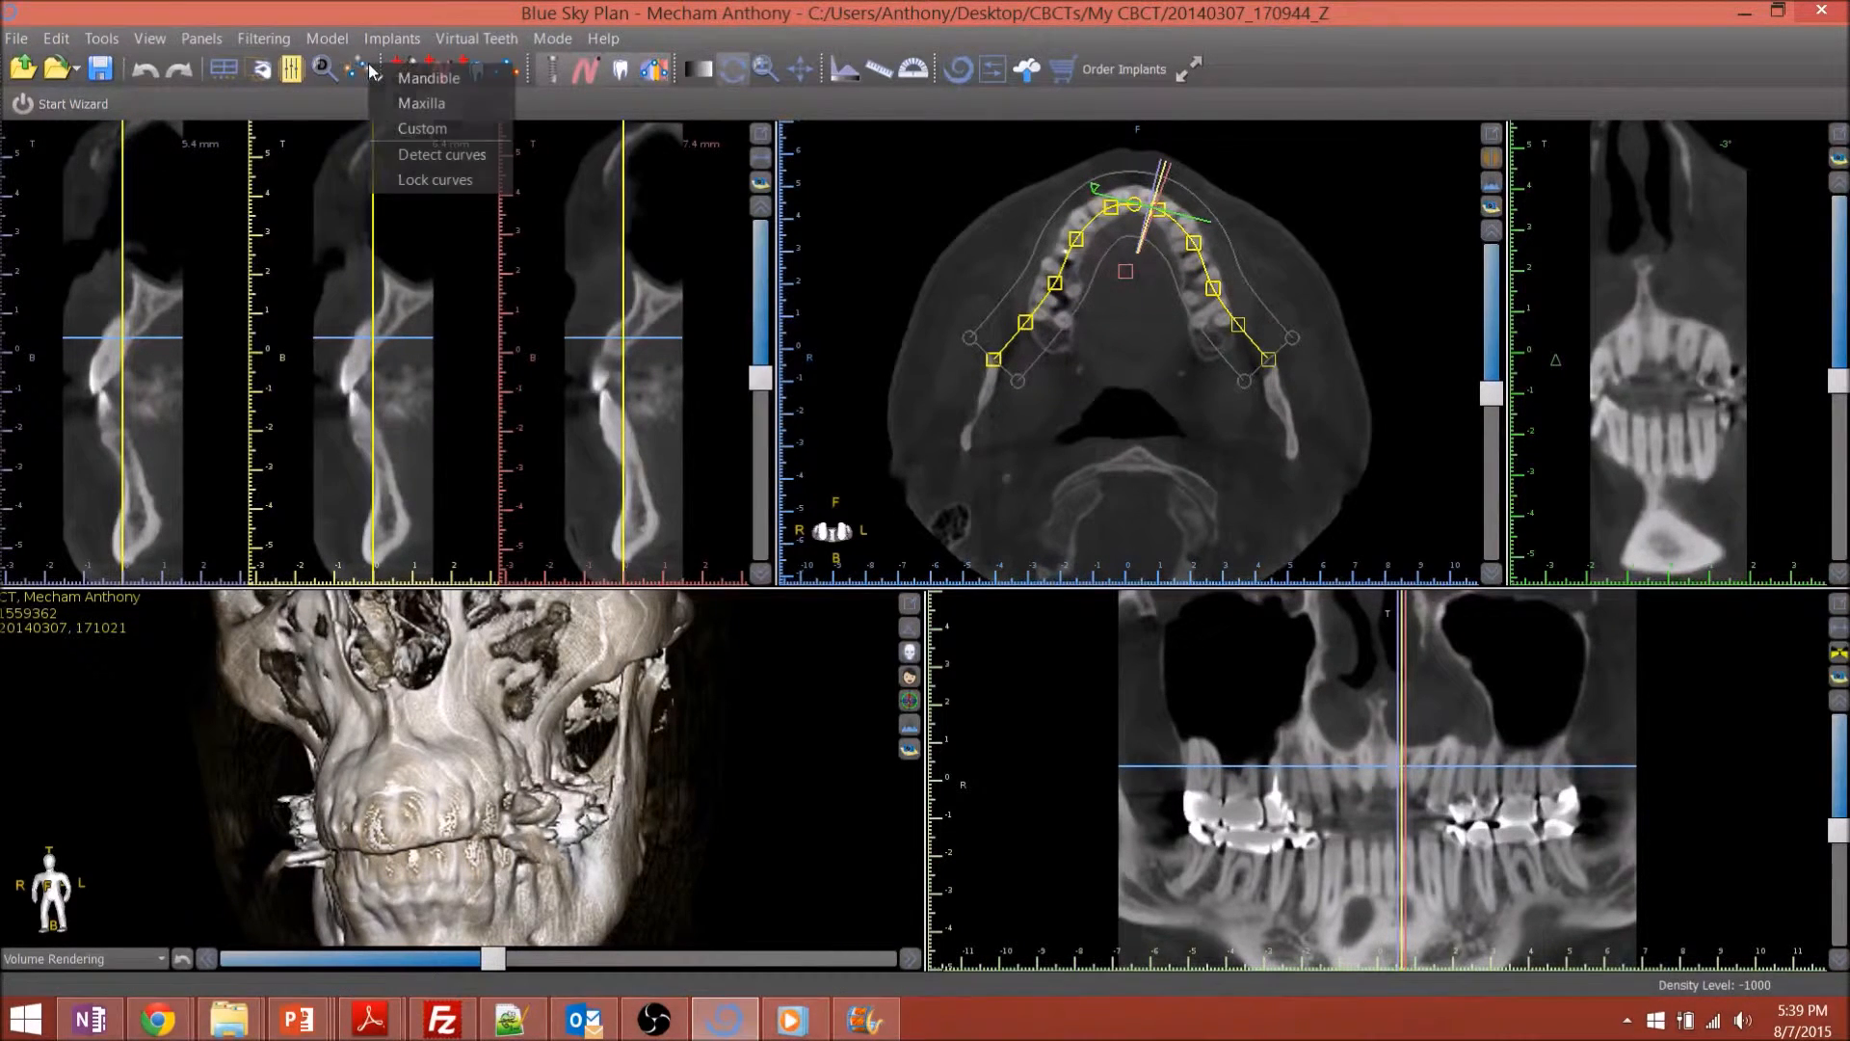
click(429, 104)
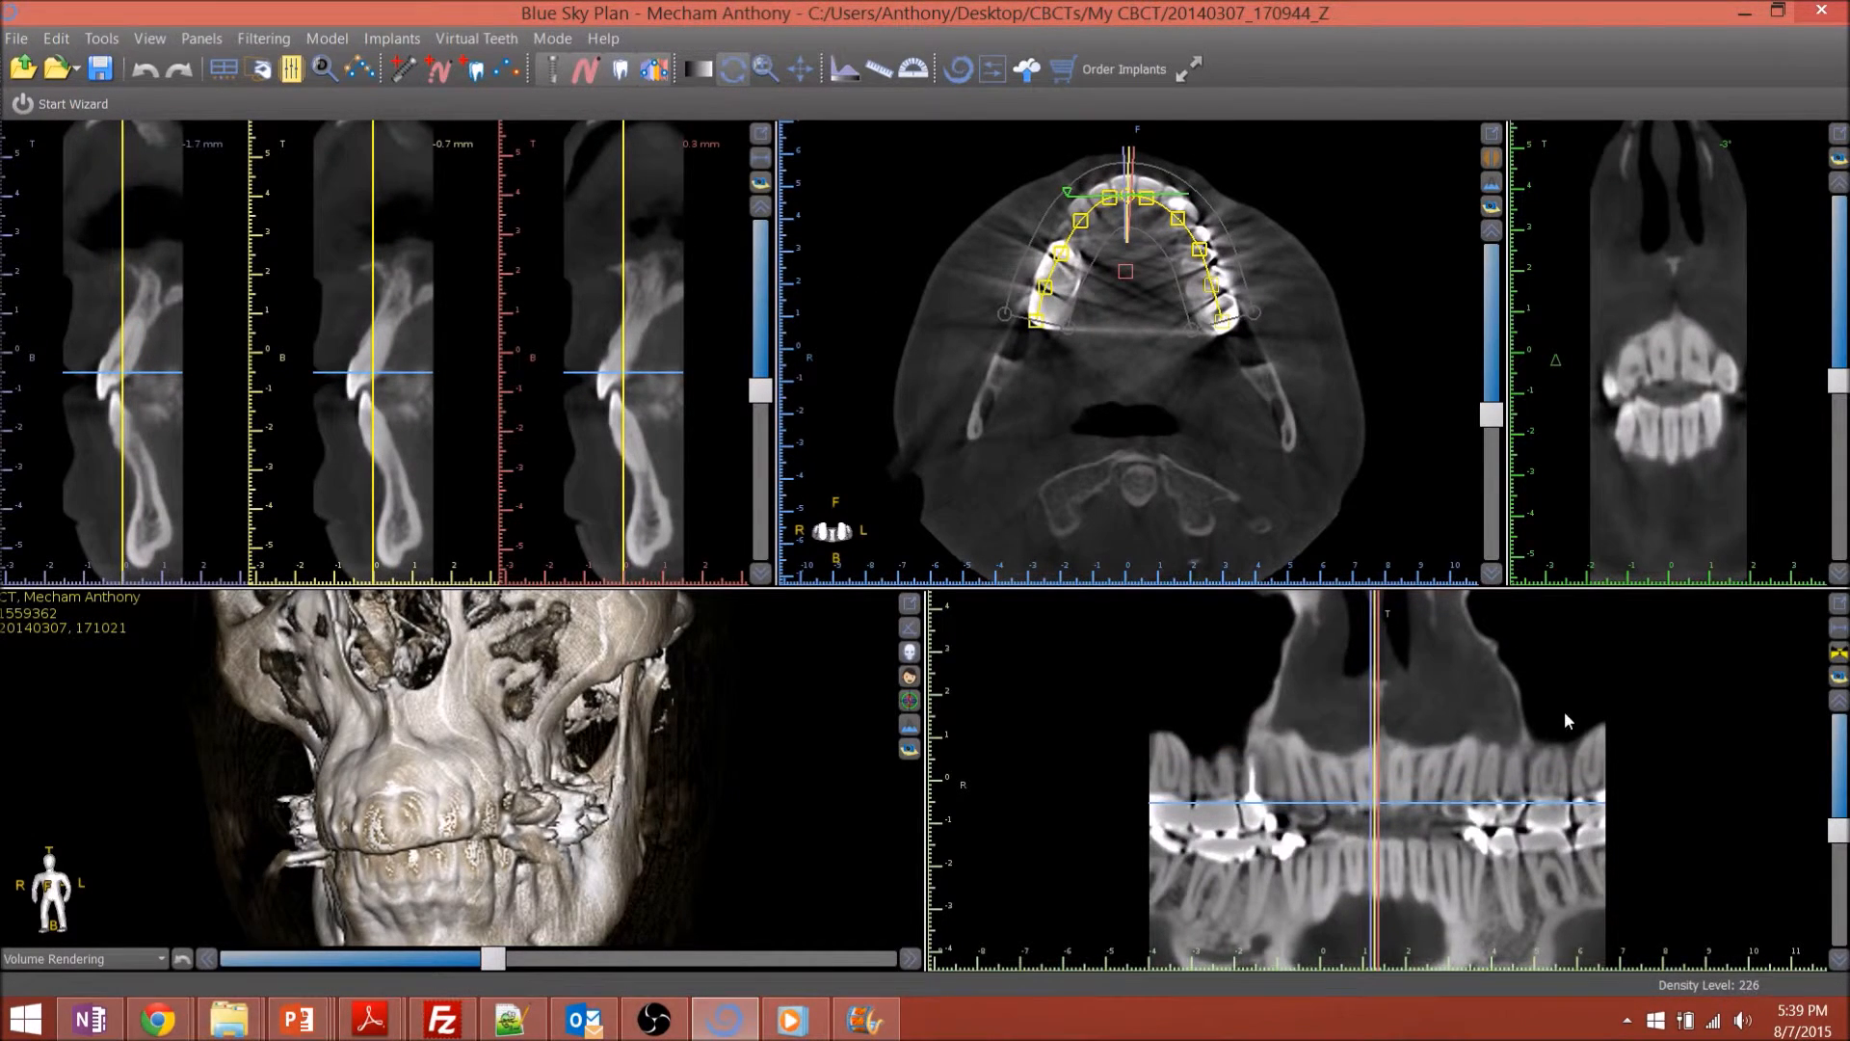
click(1839, 653)
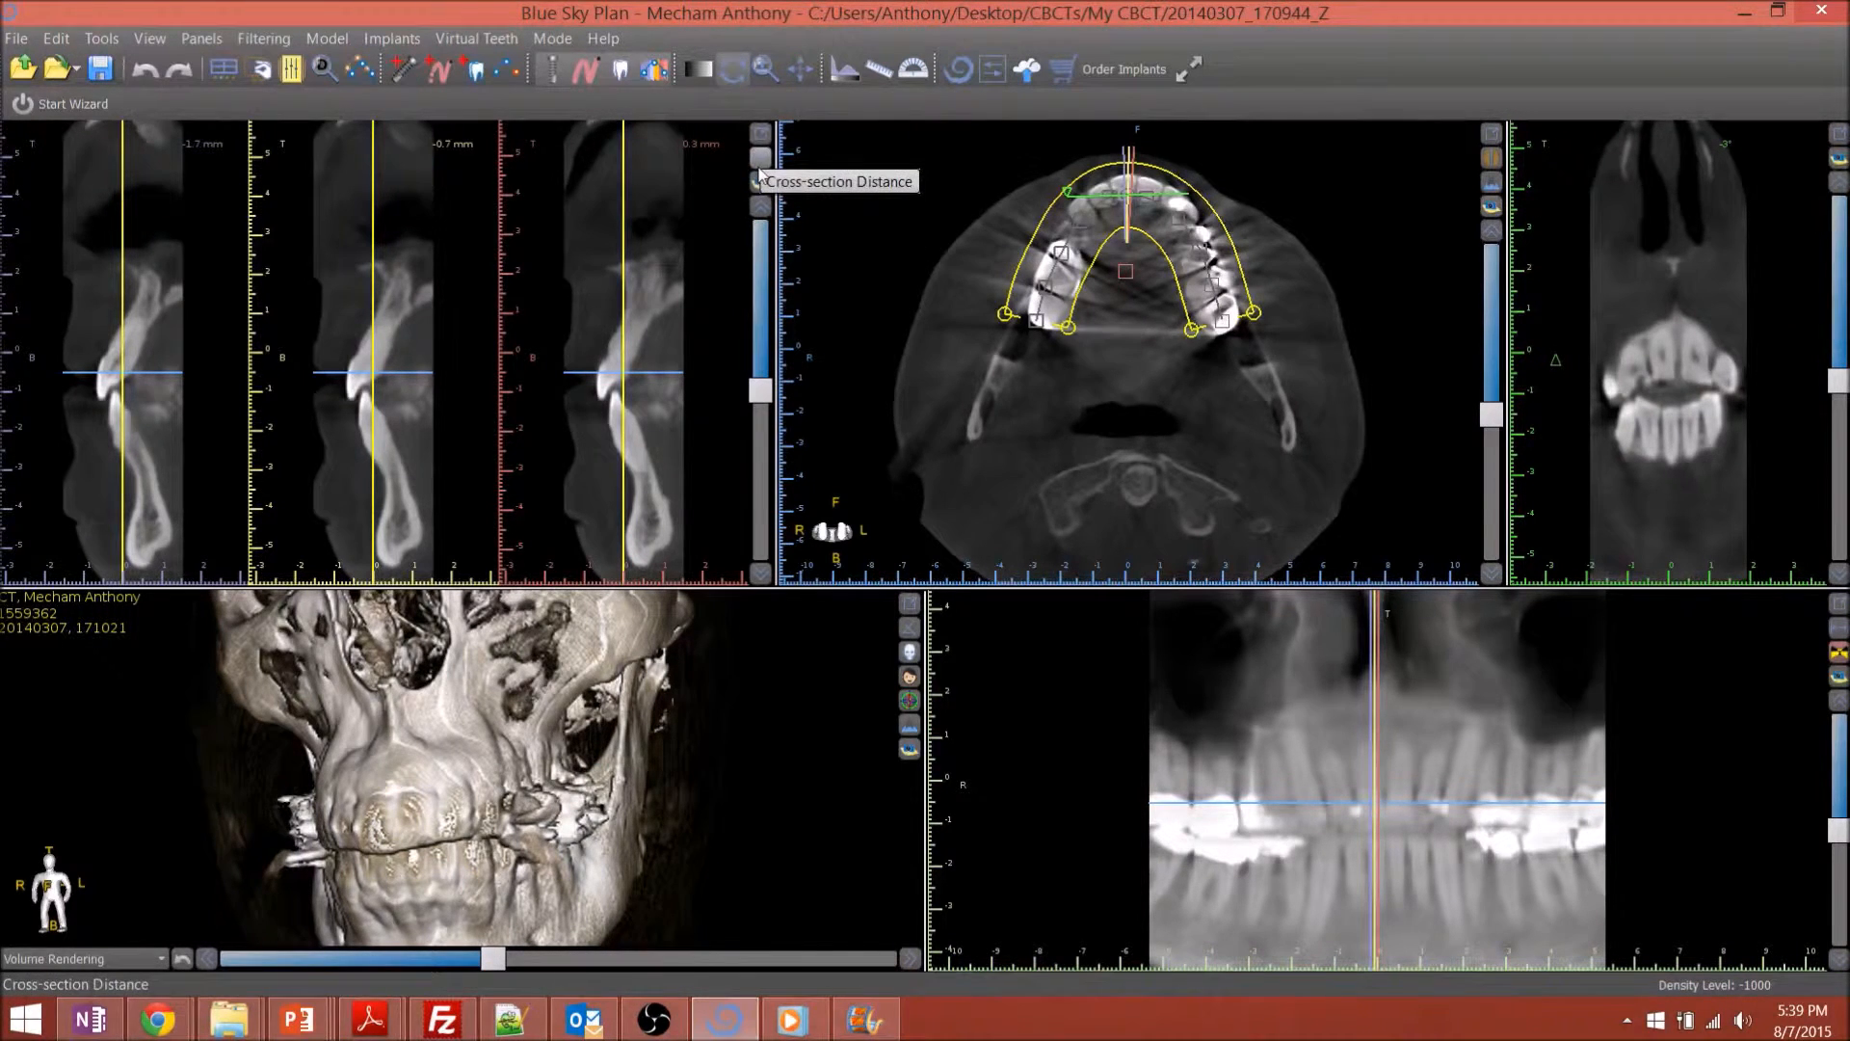
Set the cross-section distance to 2 mm and step through the cross-sections along the maxilla curve
click(760, 180)
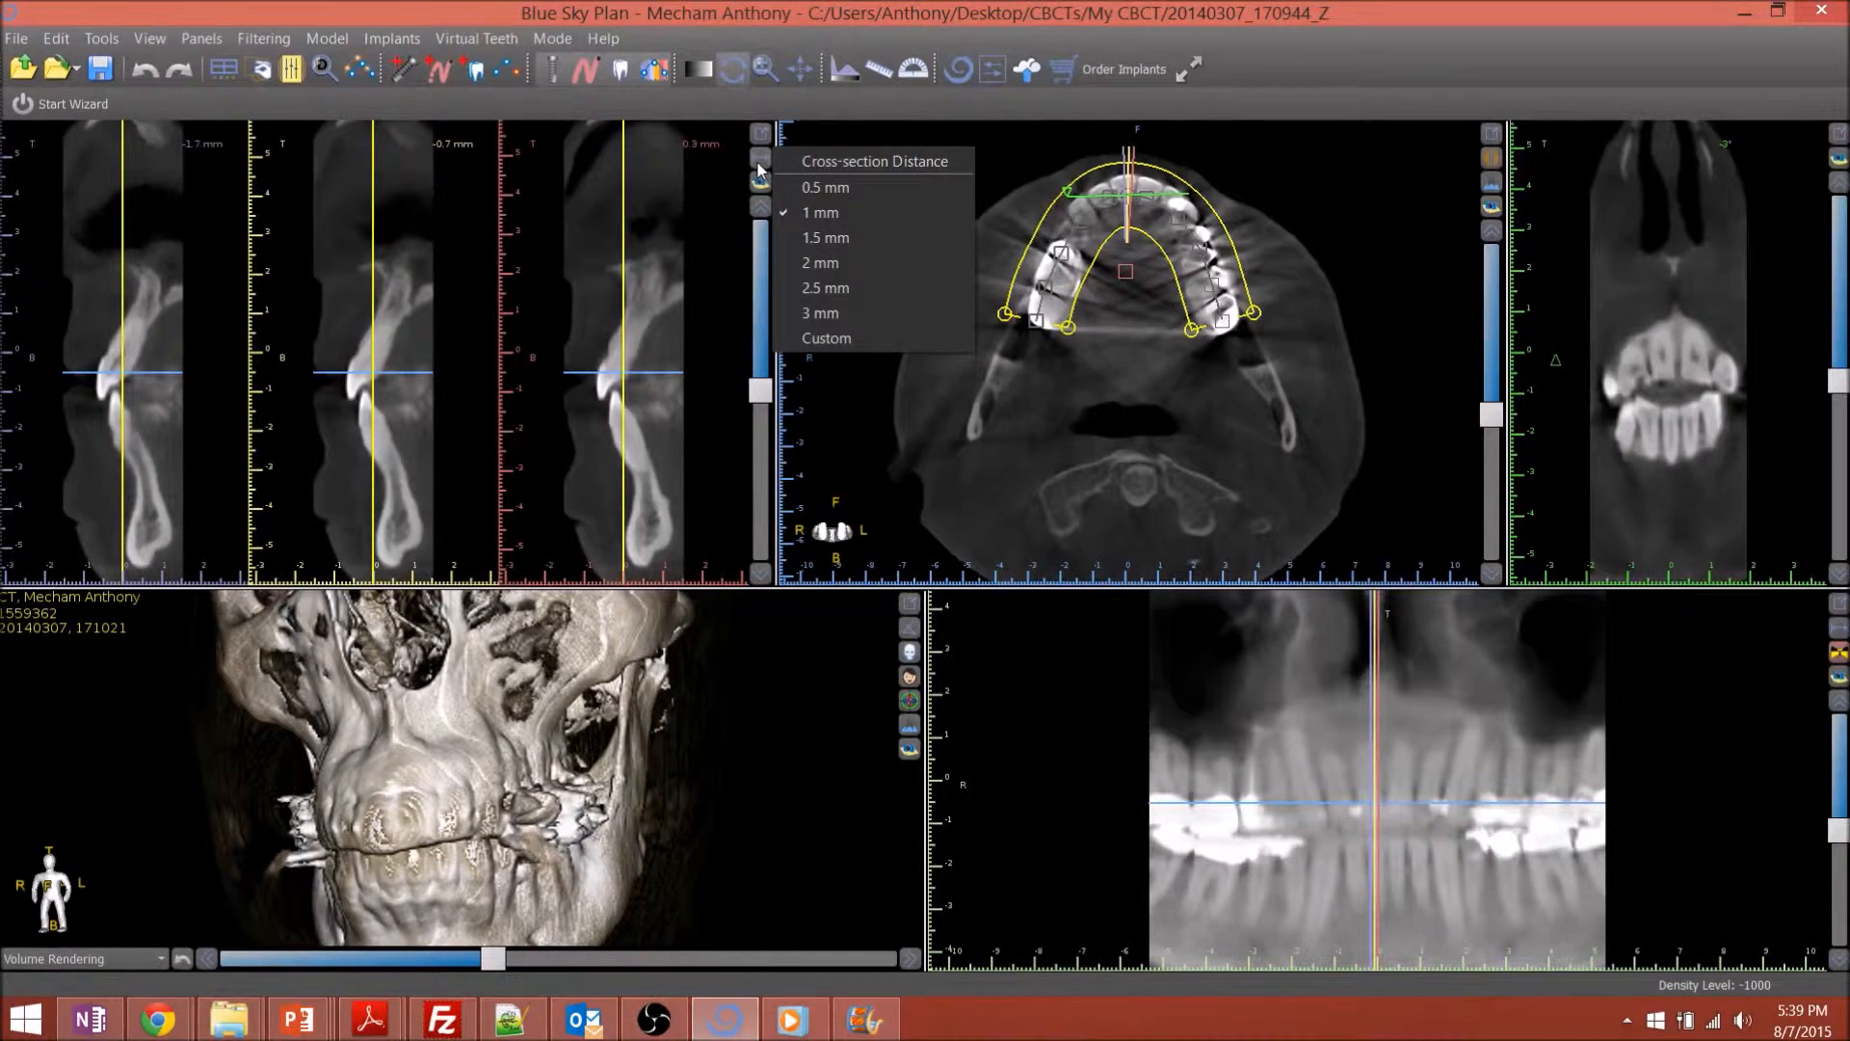
click(825, 262)
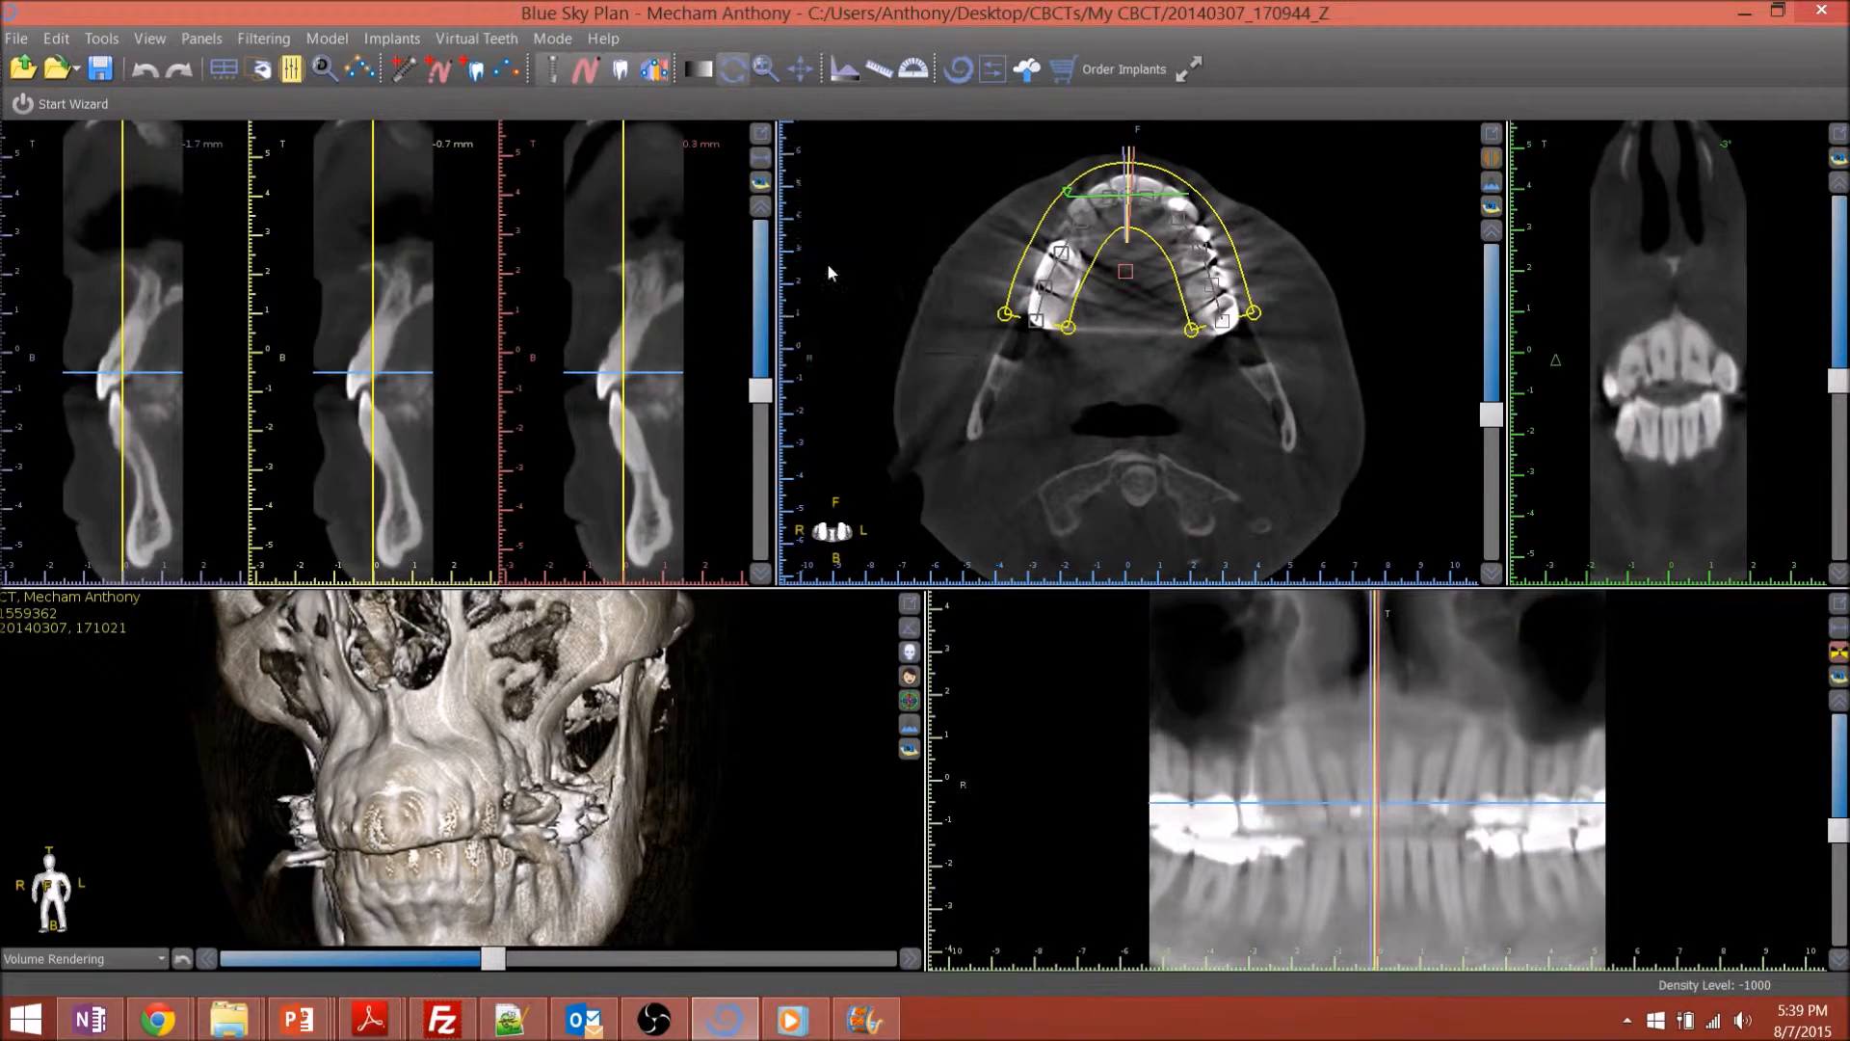
click(761, 207)
click(760, 207)
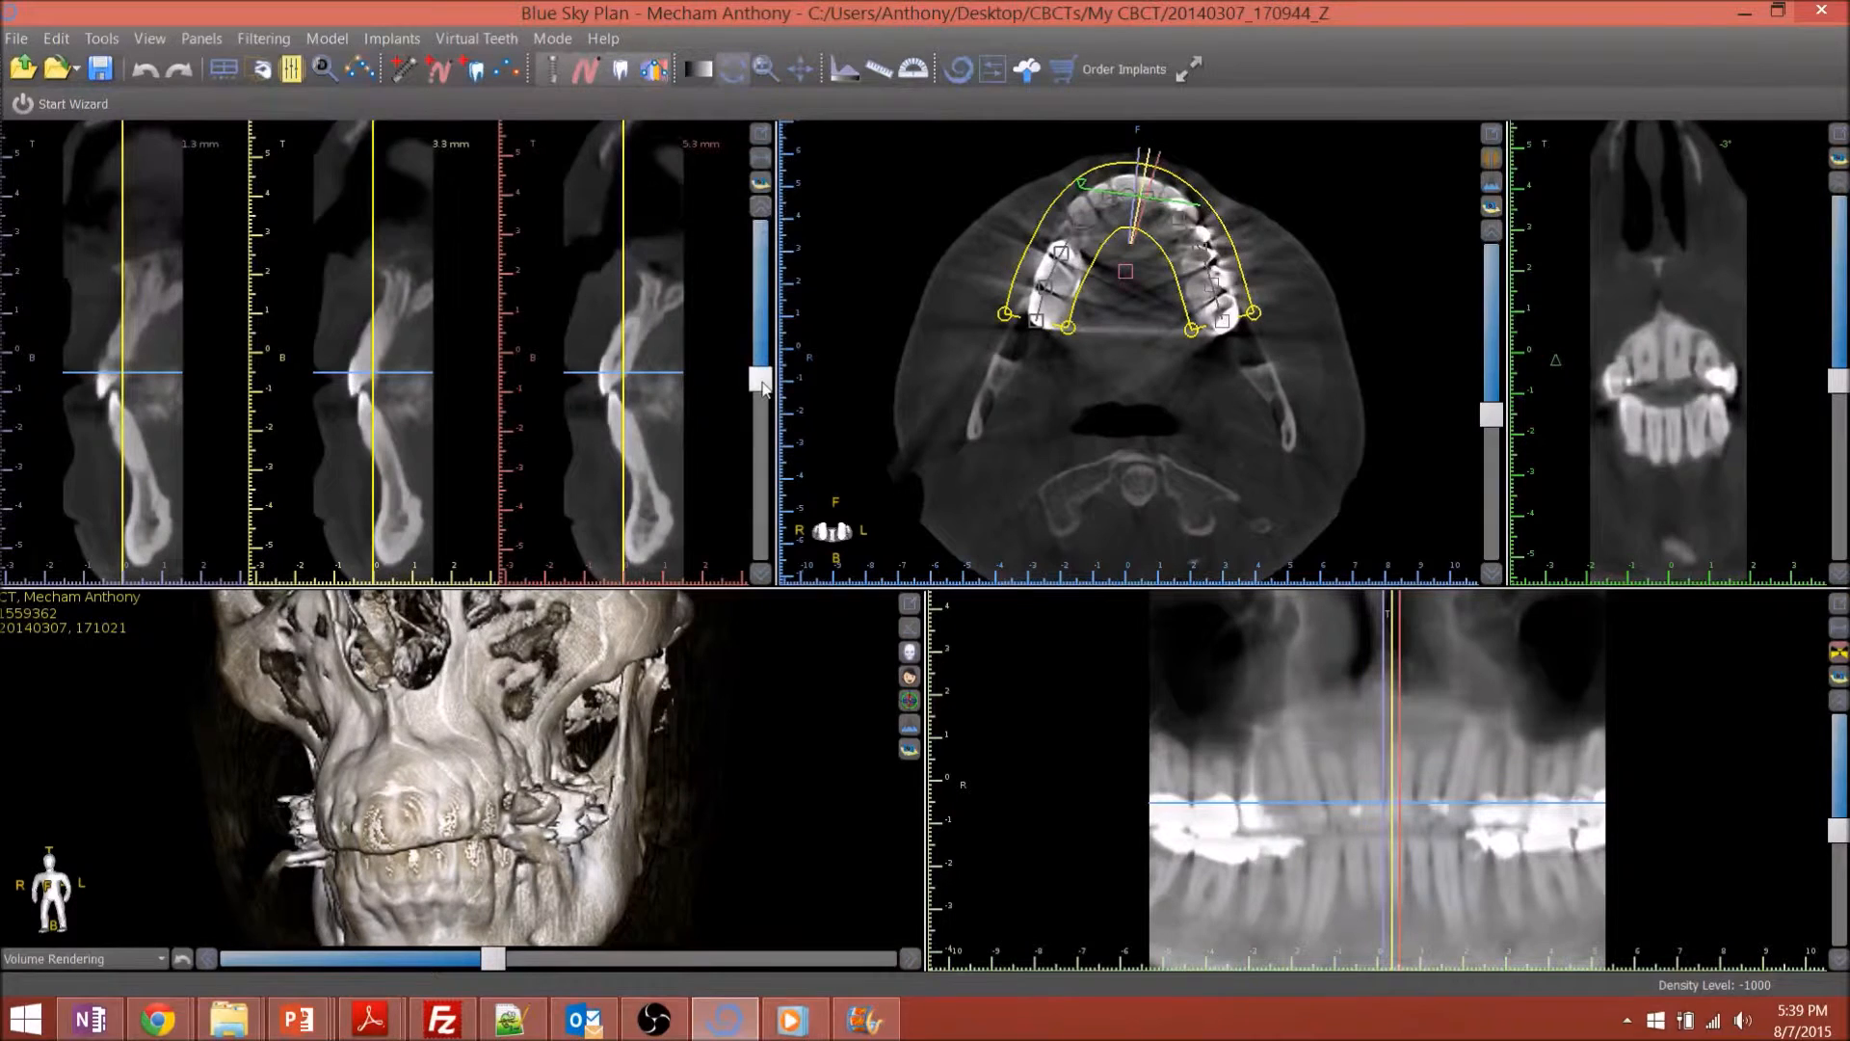
drag(762, 385, 762, 372)
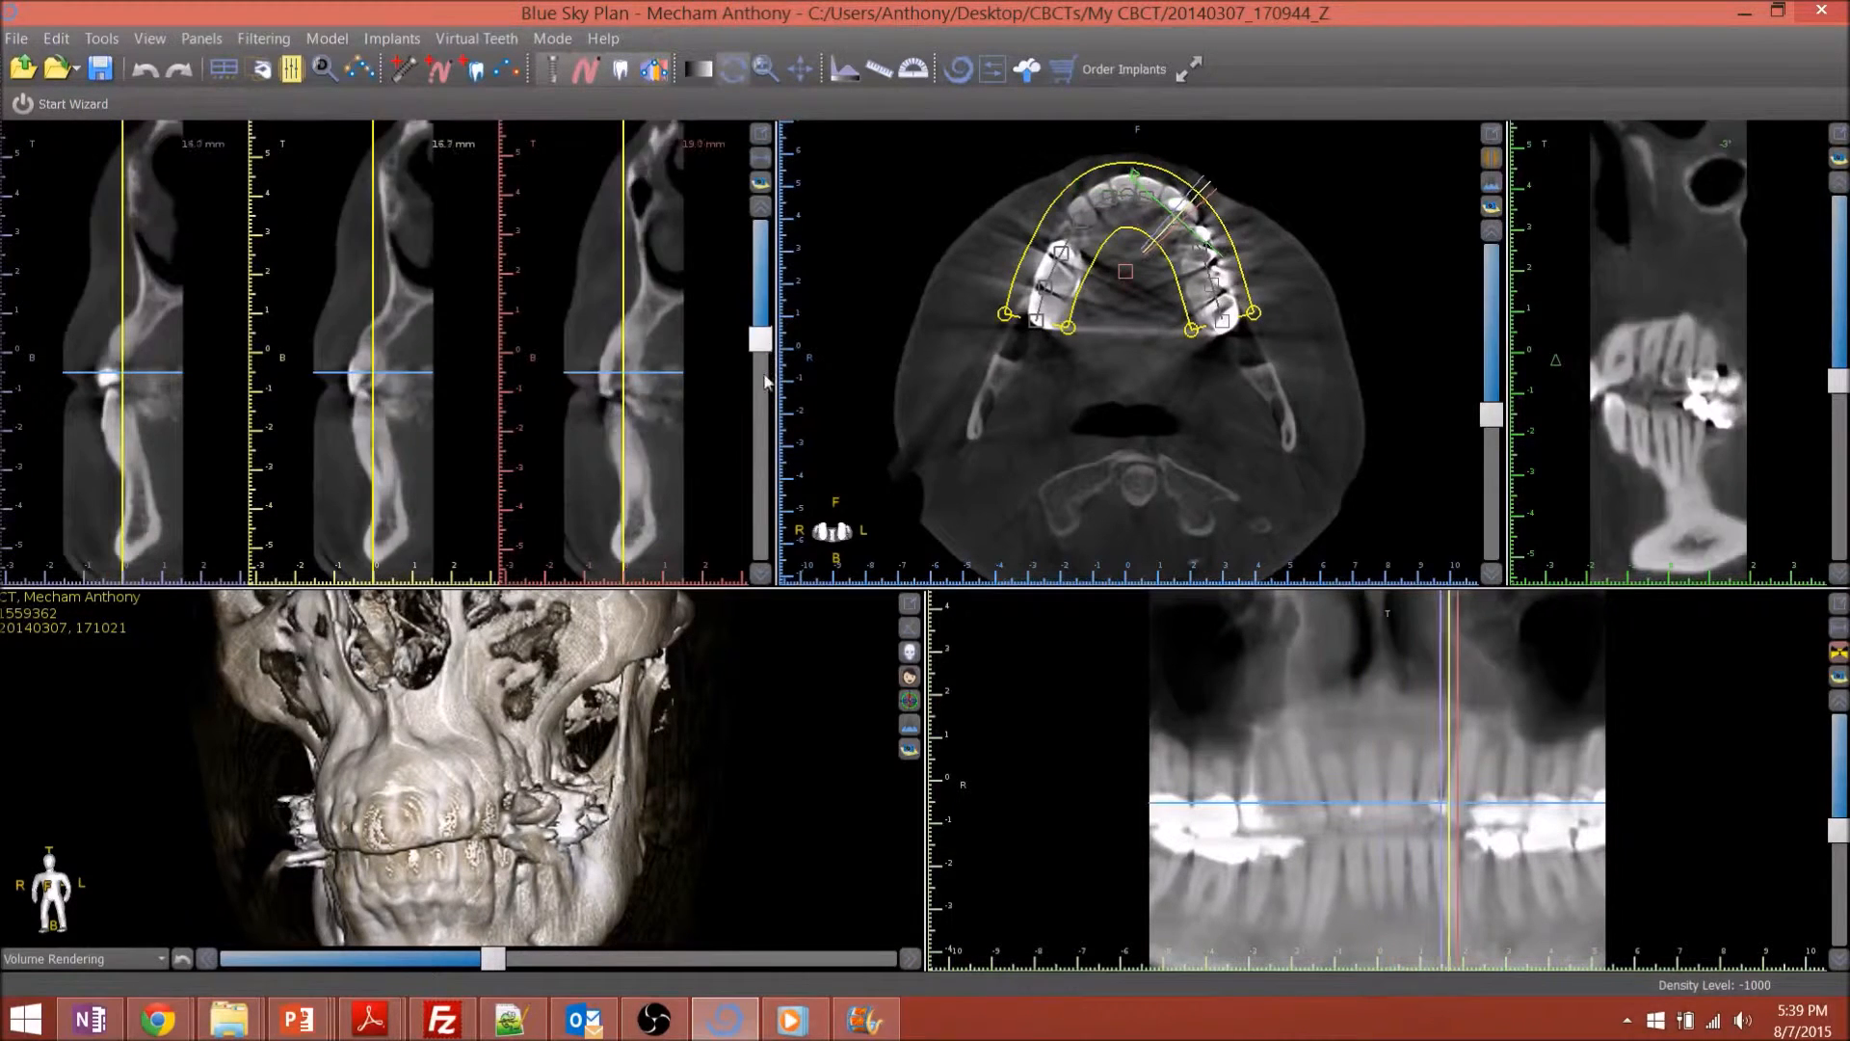
Compare the axial view's X-ray projection with its single-slice mode, ending in single-slice mode
click(1493, 159)
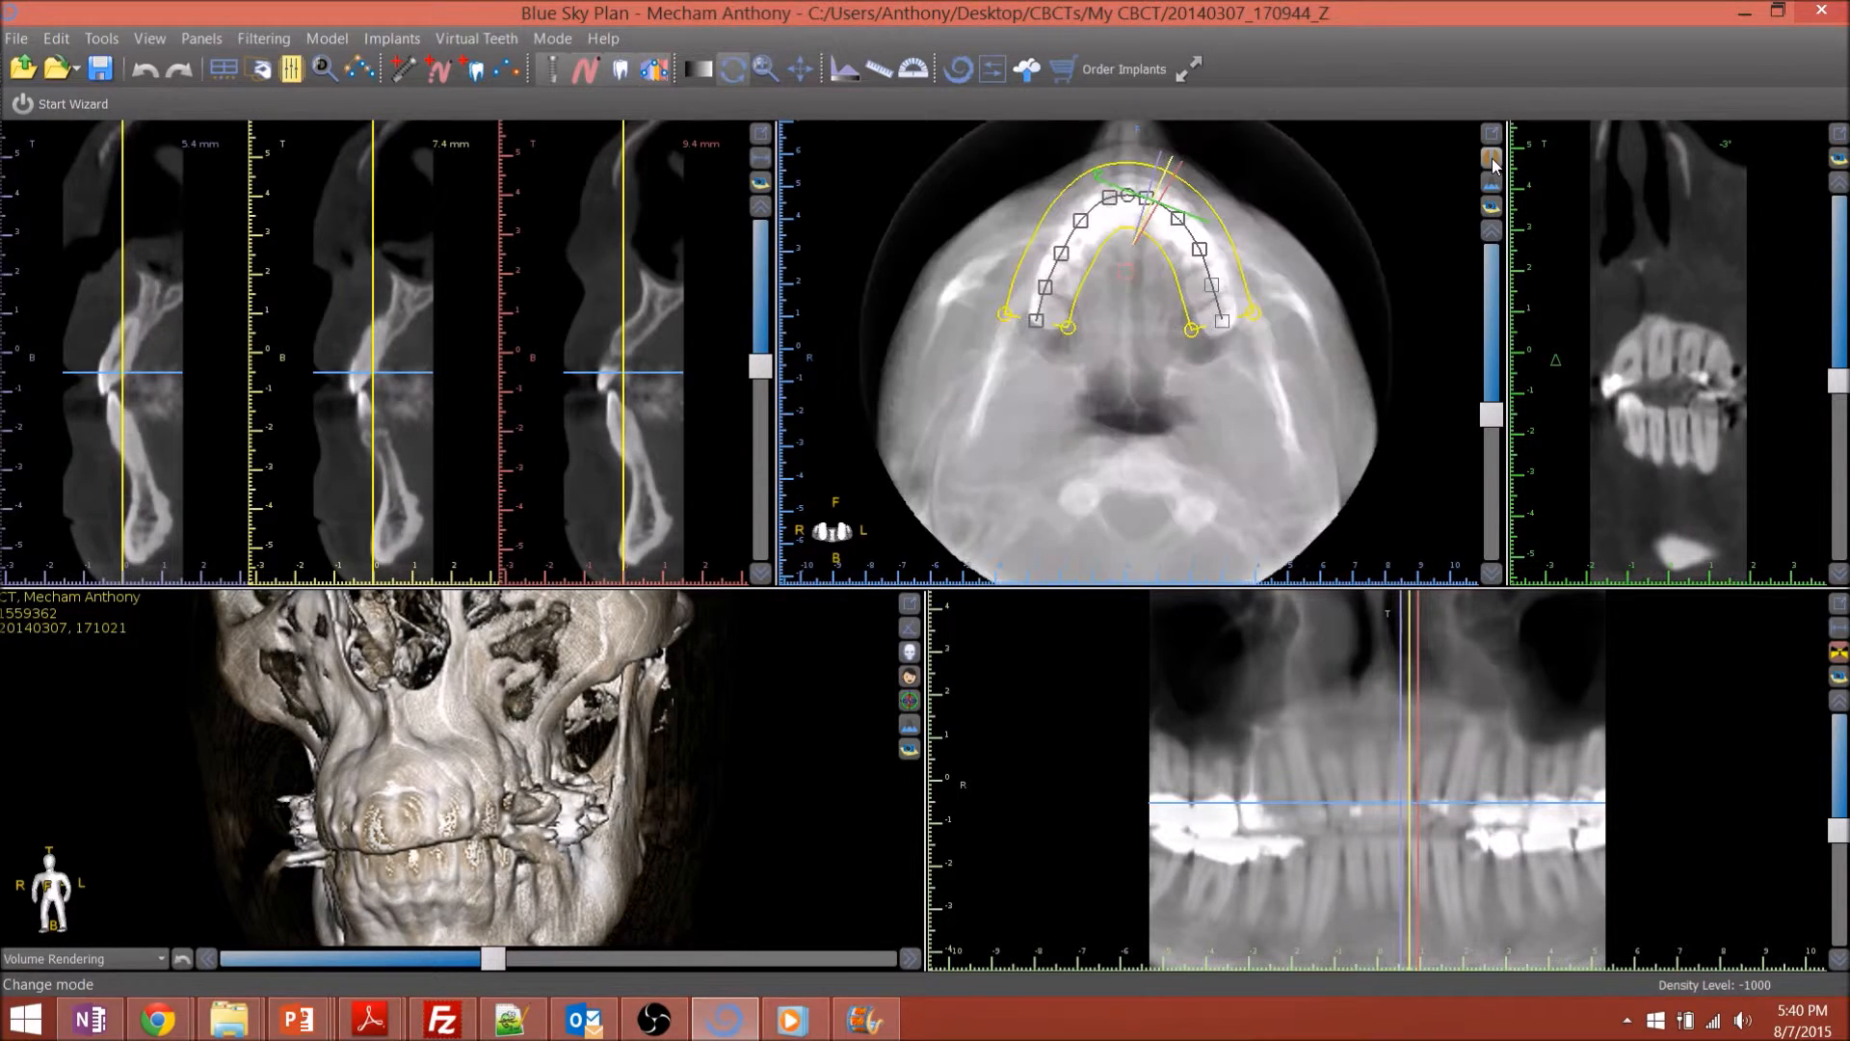
click(1493, 162)
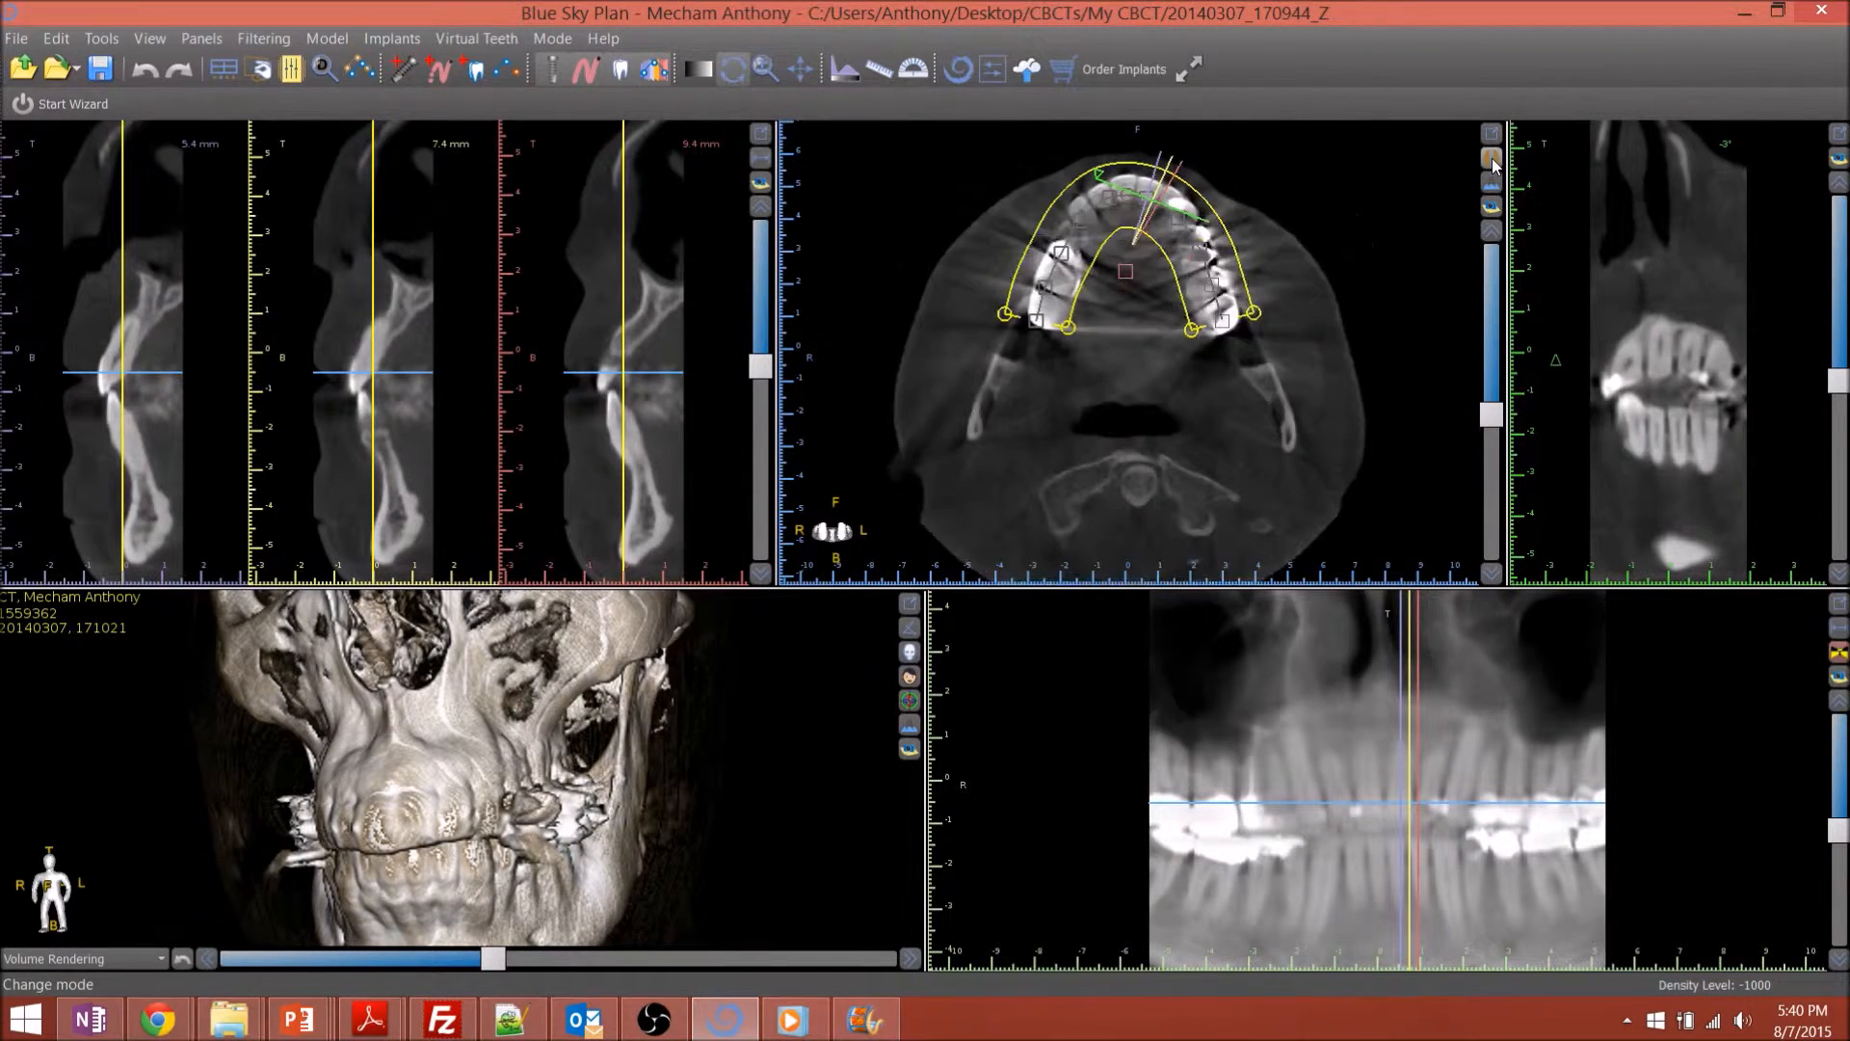
click(1493, 162)
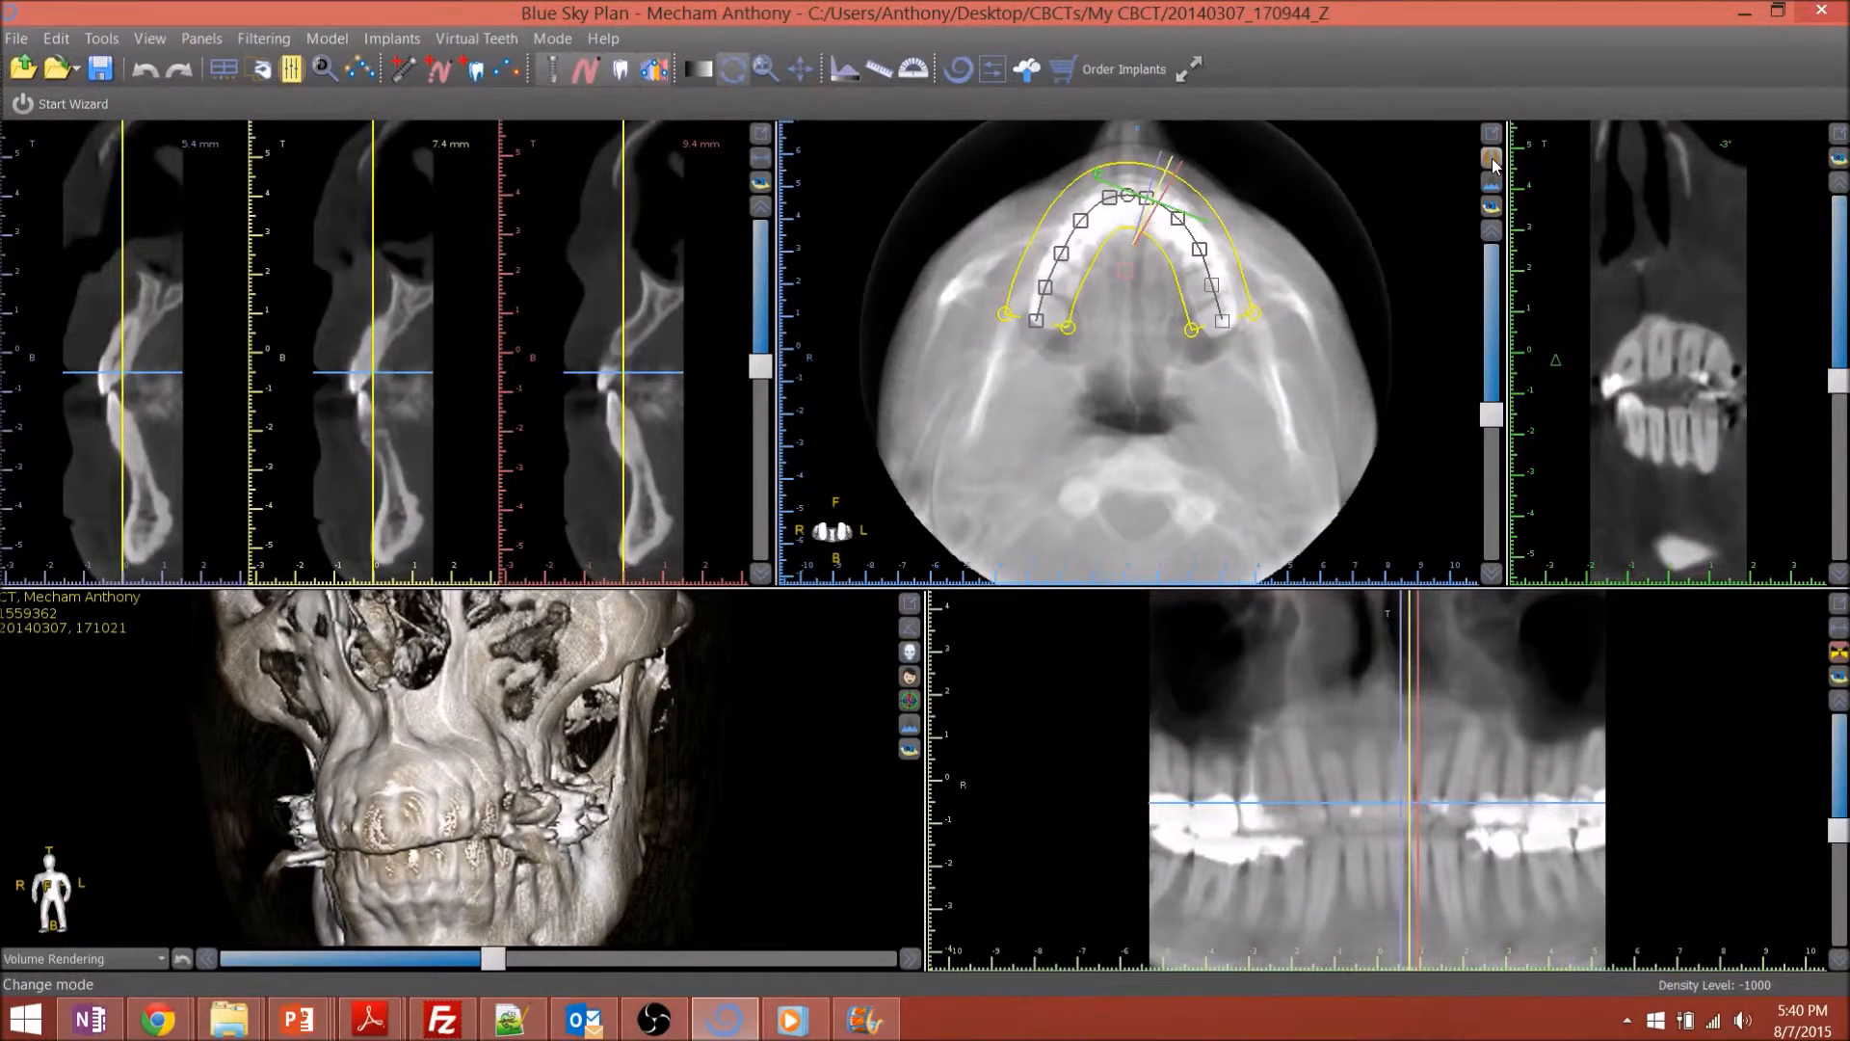
click(1492, 161)
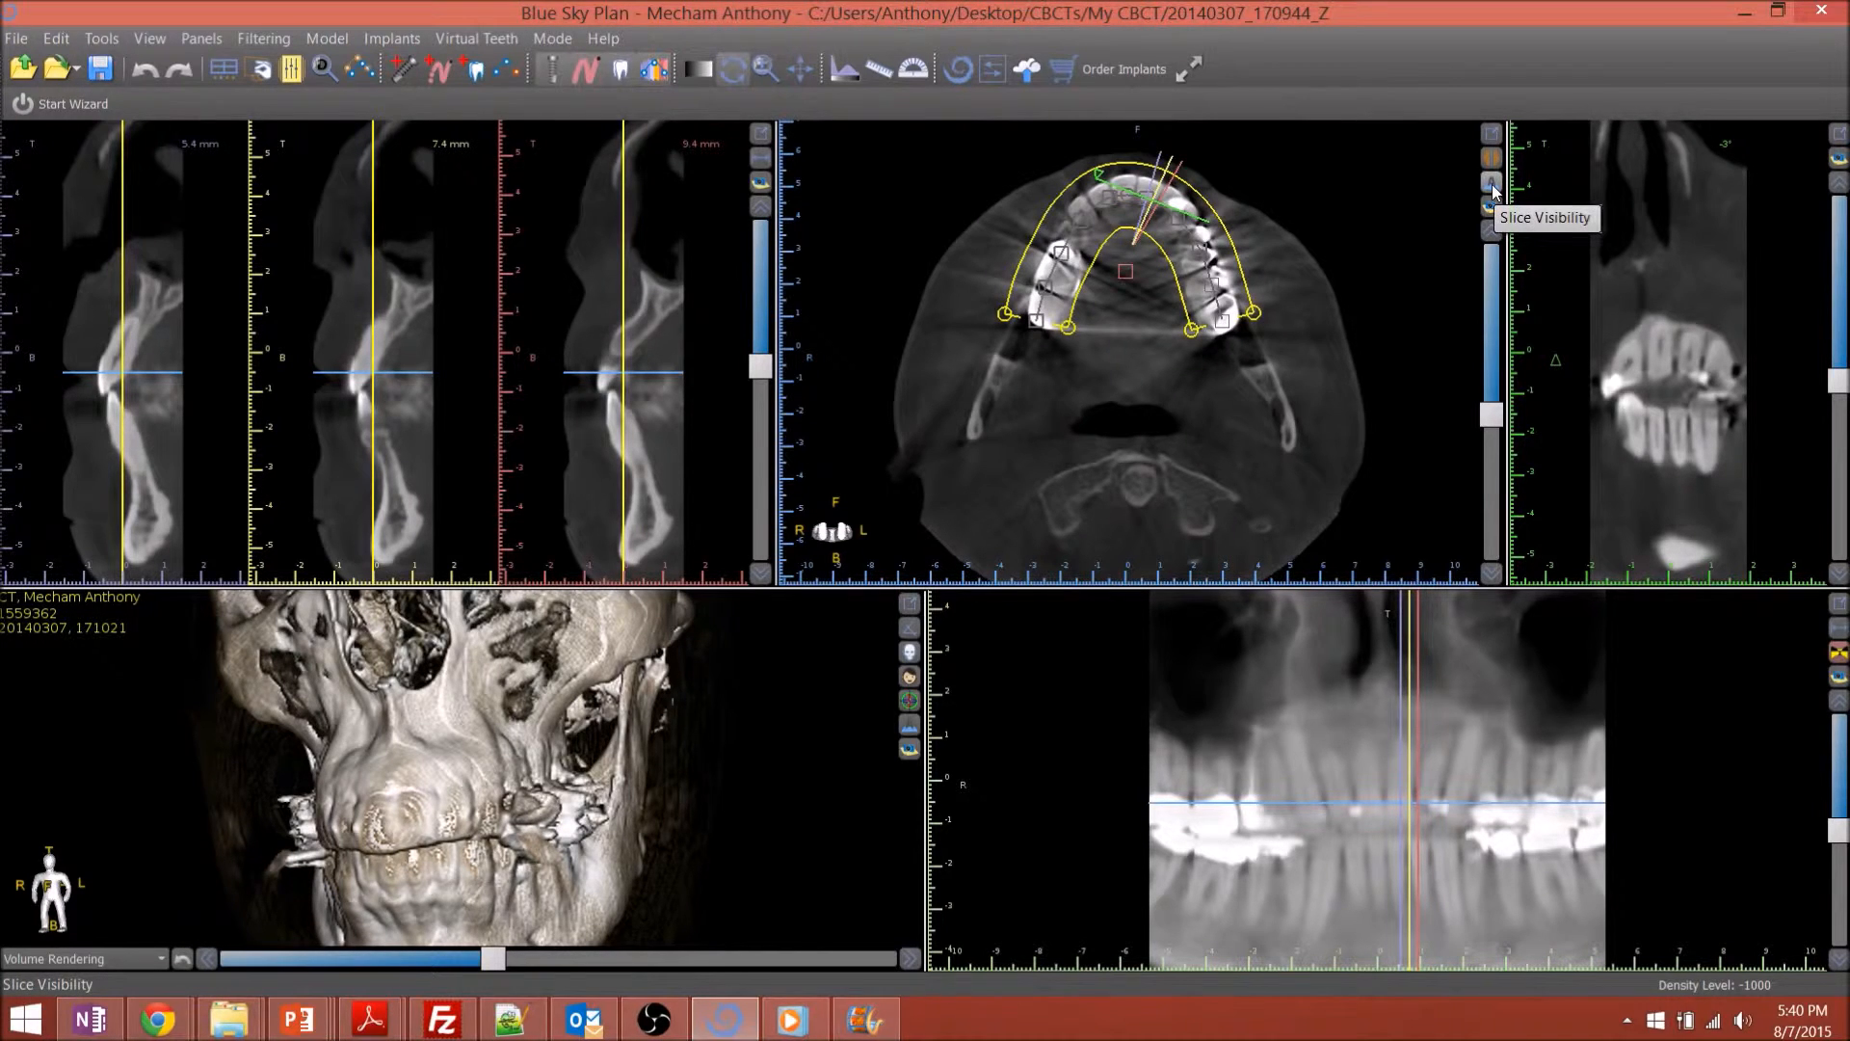
Hide the axial slice and cross-section slice lines in the views
click(1492, 183)
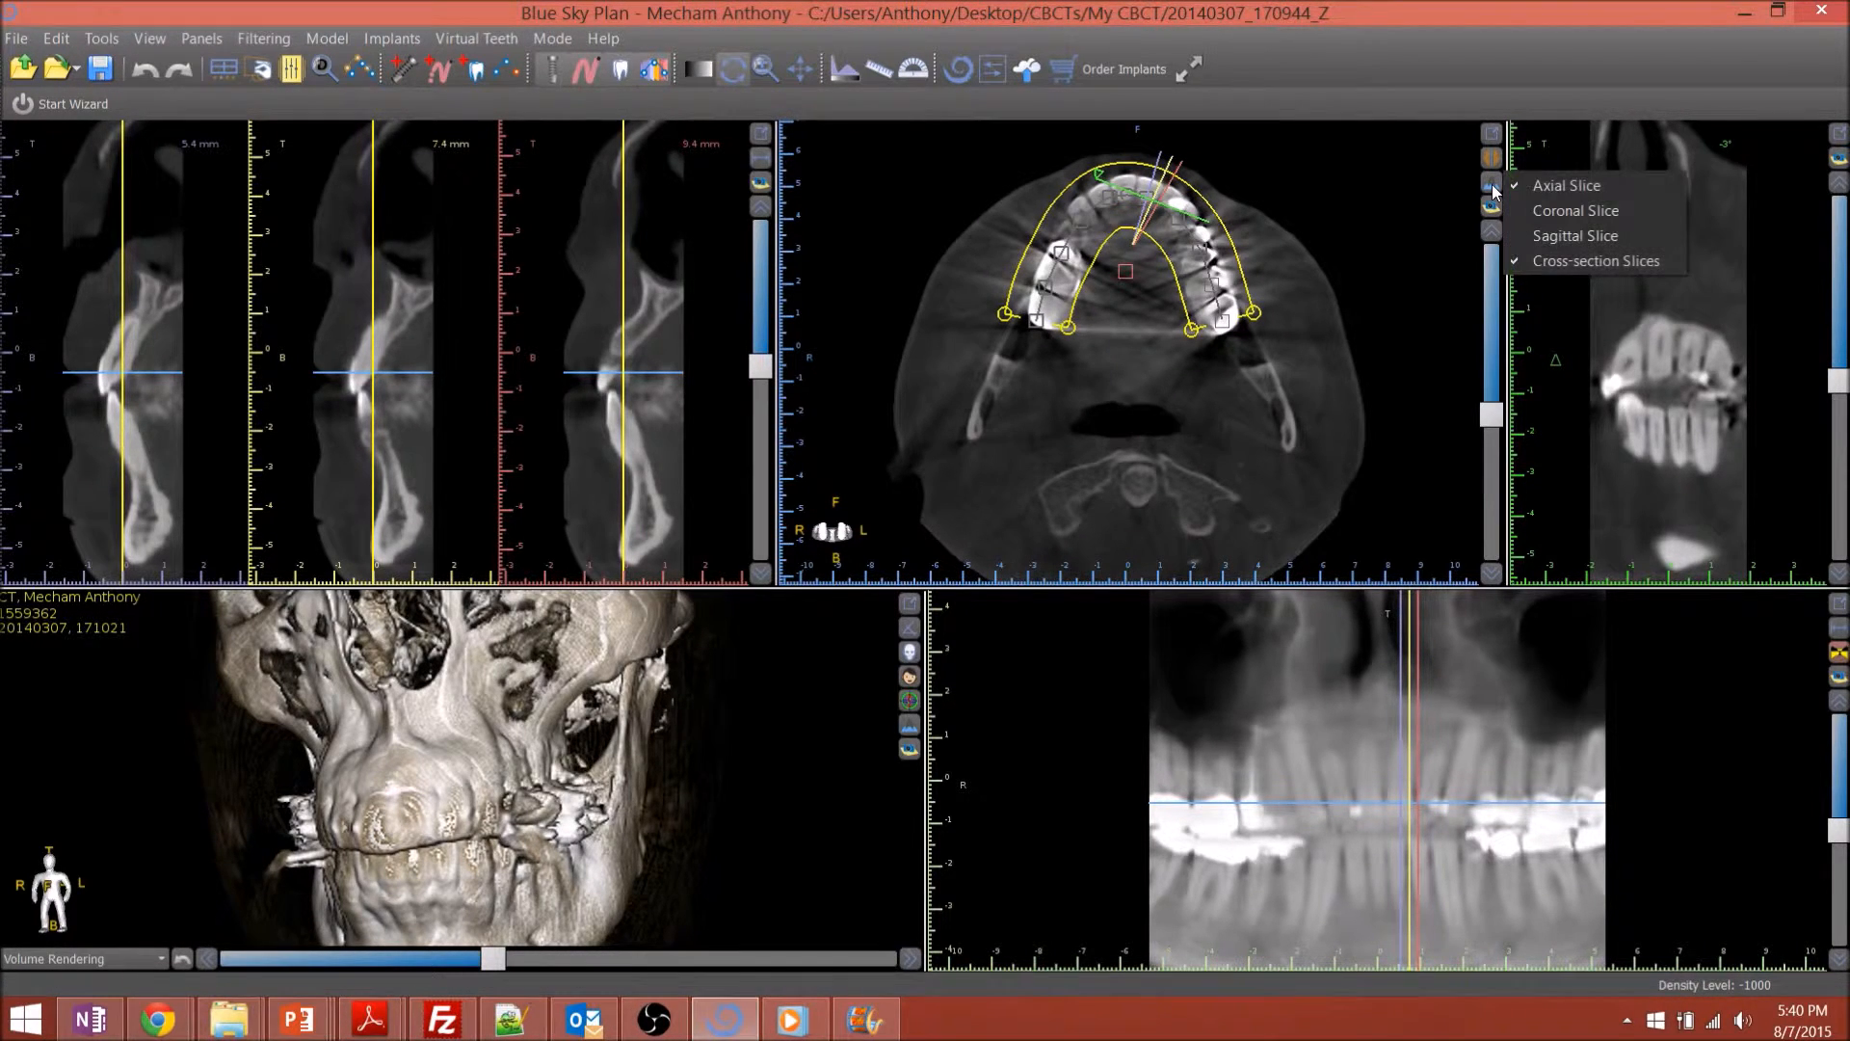
click(1540, 189)
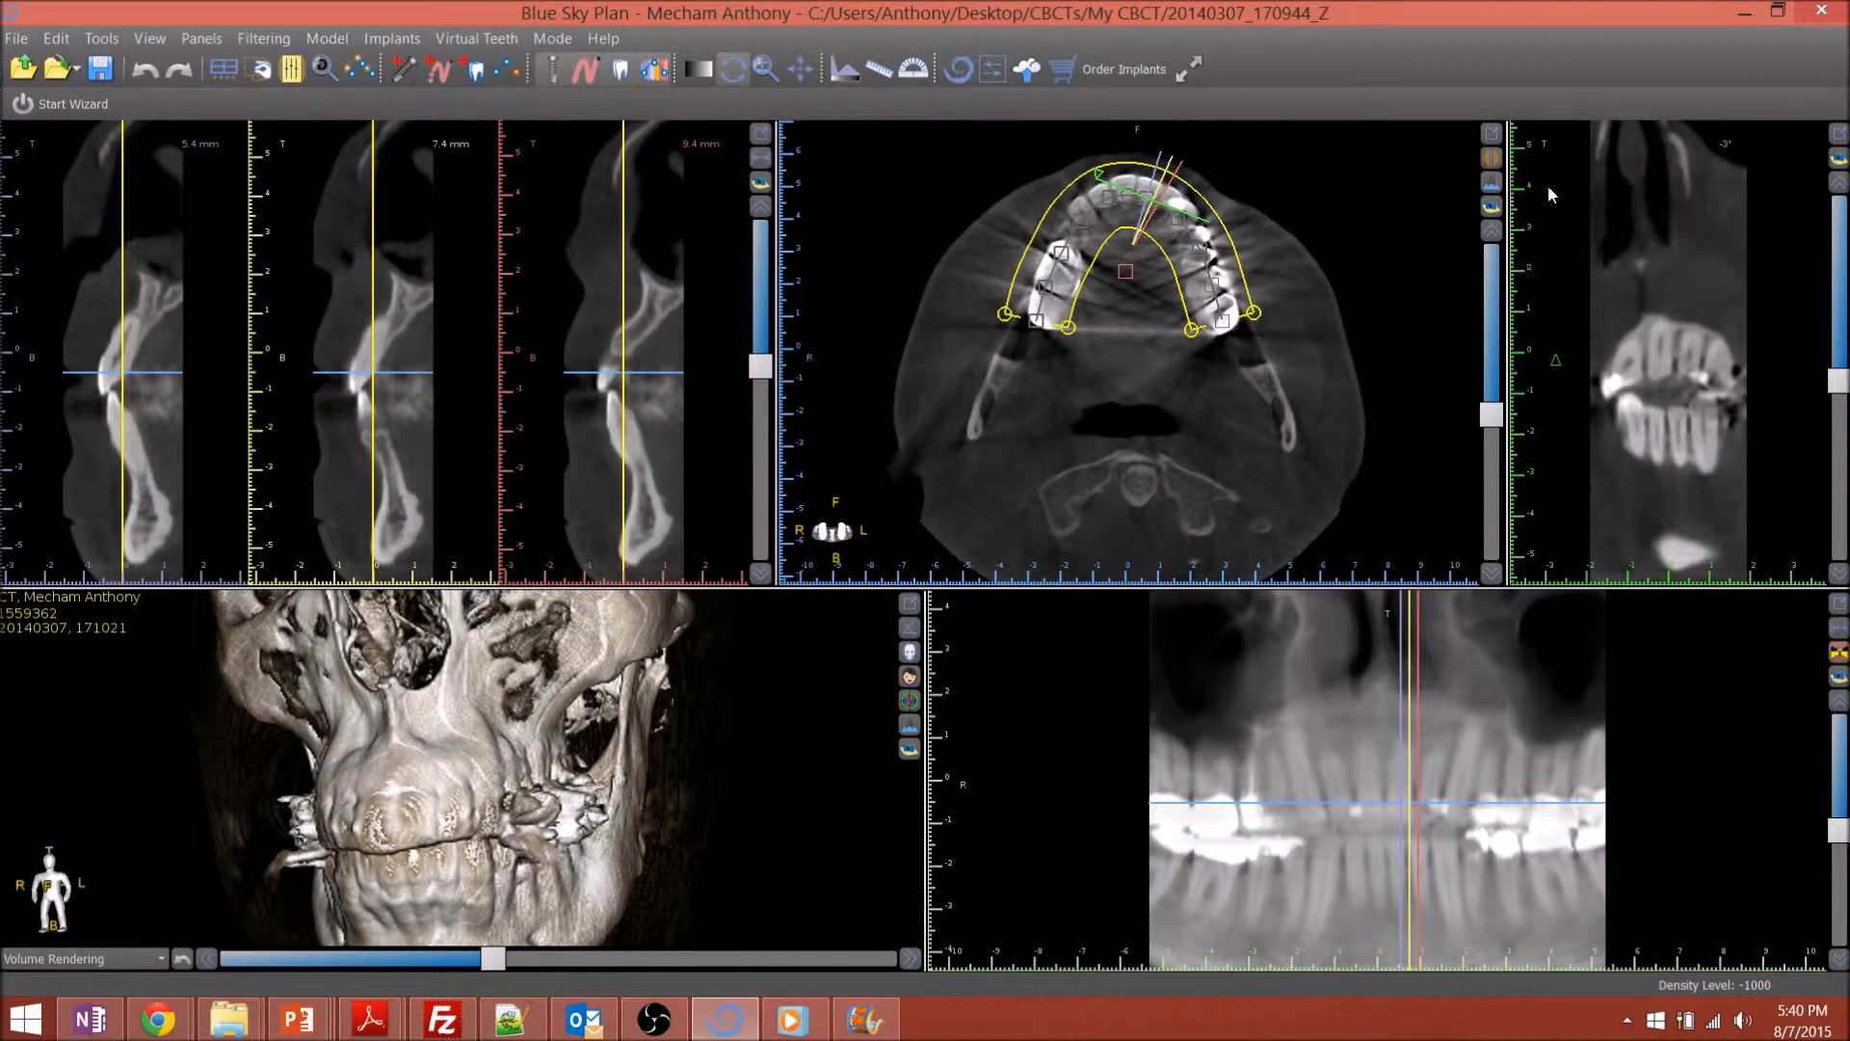
click(1493, 185)
click(1557, 256)
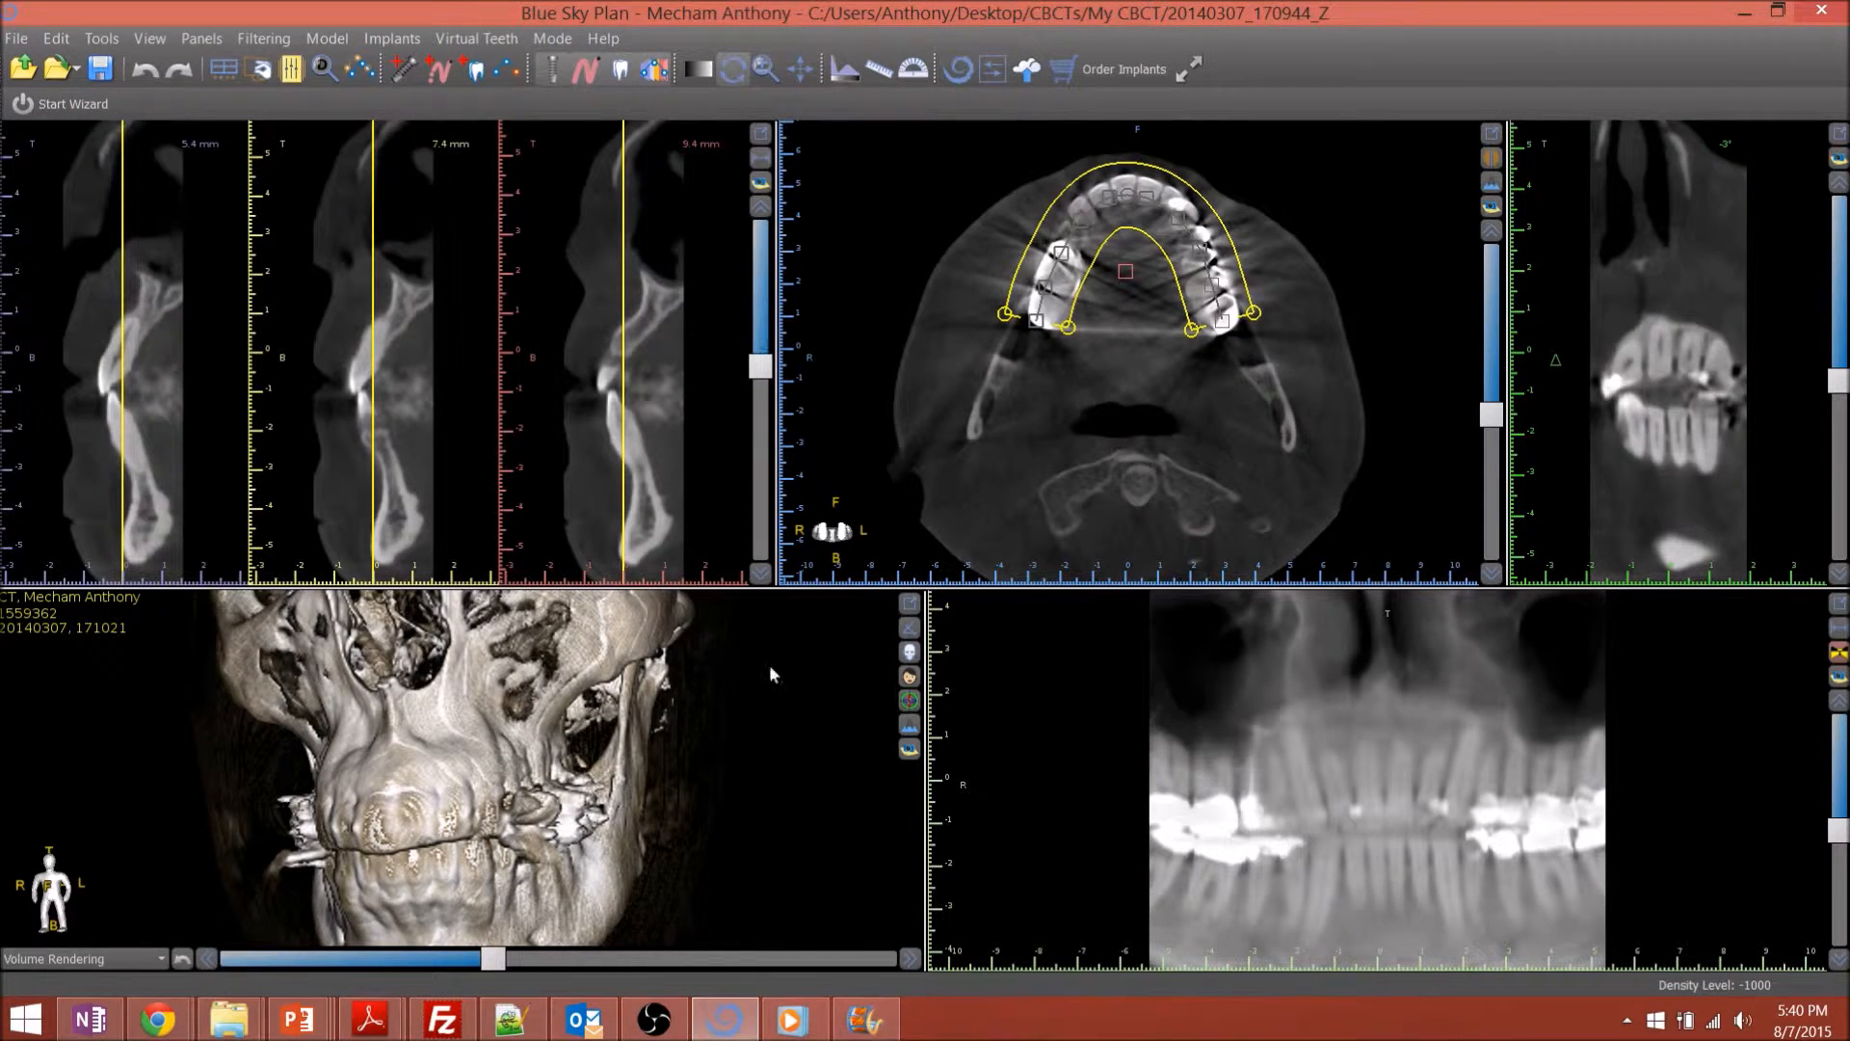
Preview the 3D rendering with the MIP preset and the Non-shaded bones preset
click(909, 653)
mouse_move(962, 682)
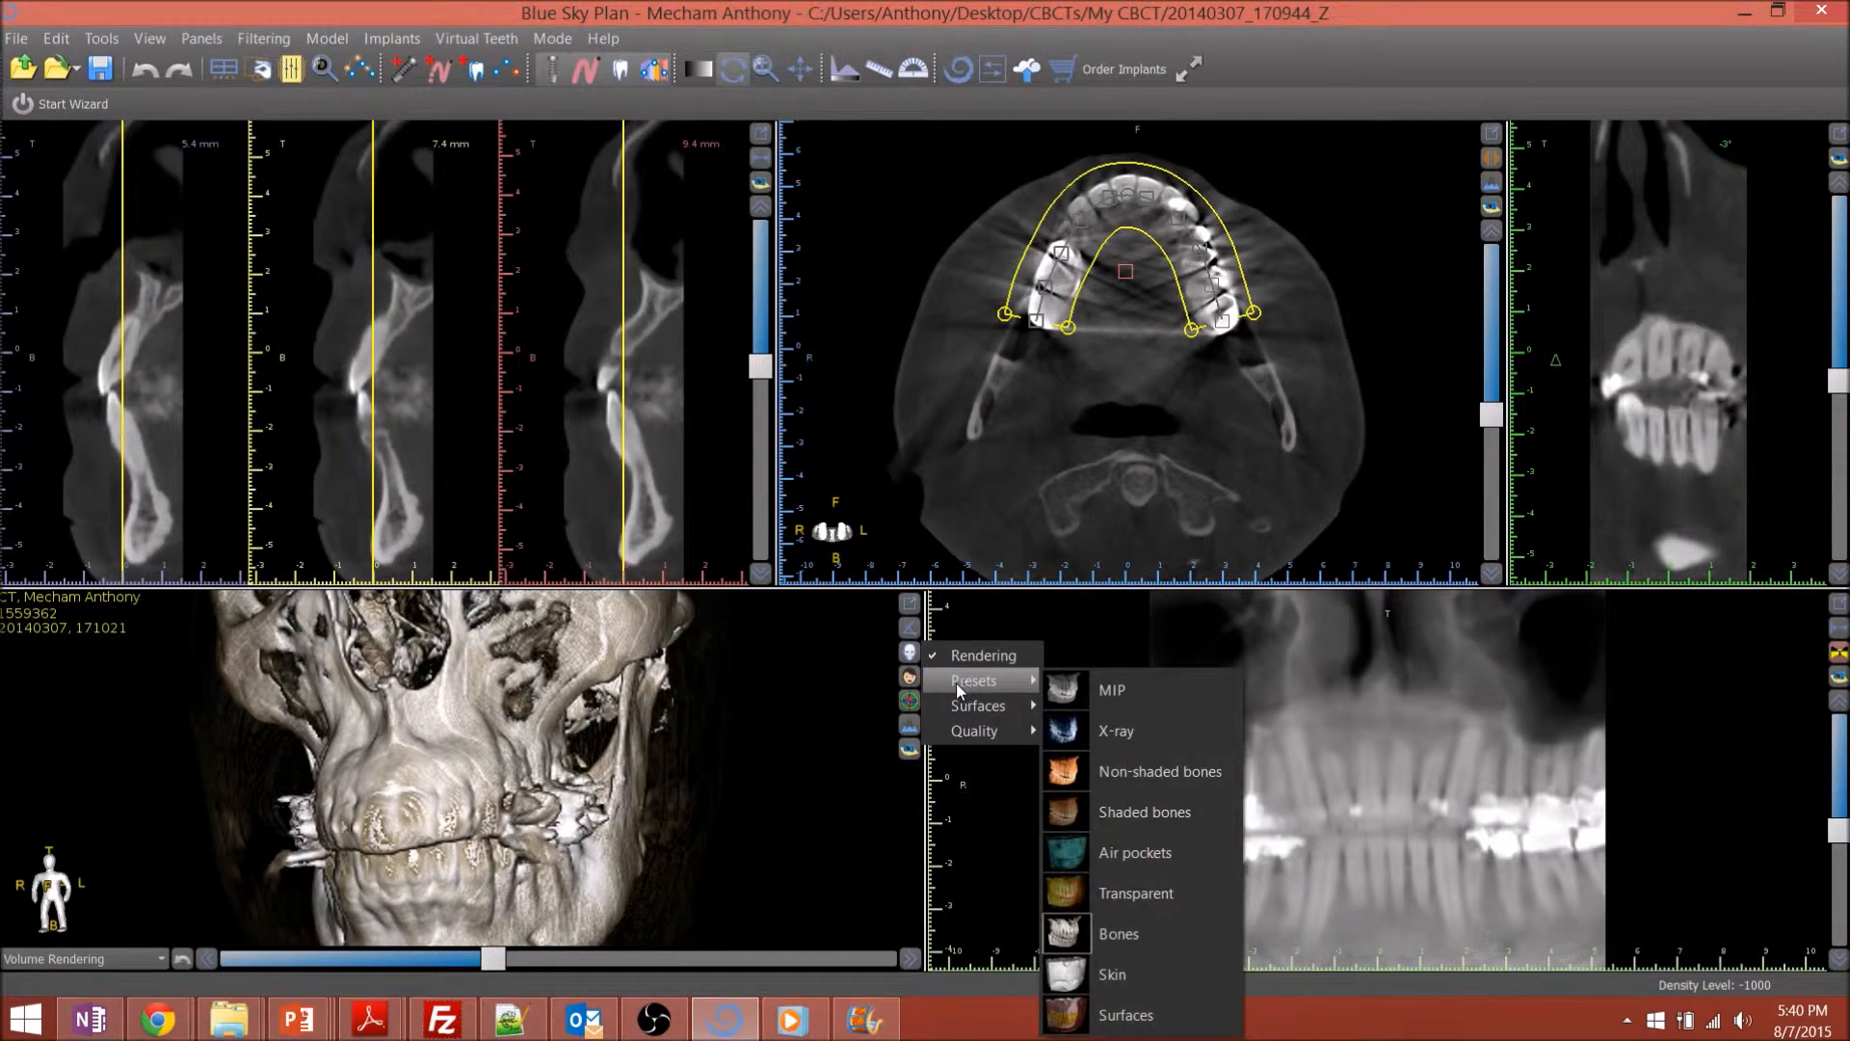
click(1118, 690)
click(910, 653)
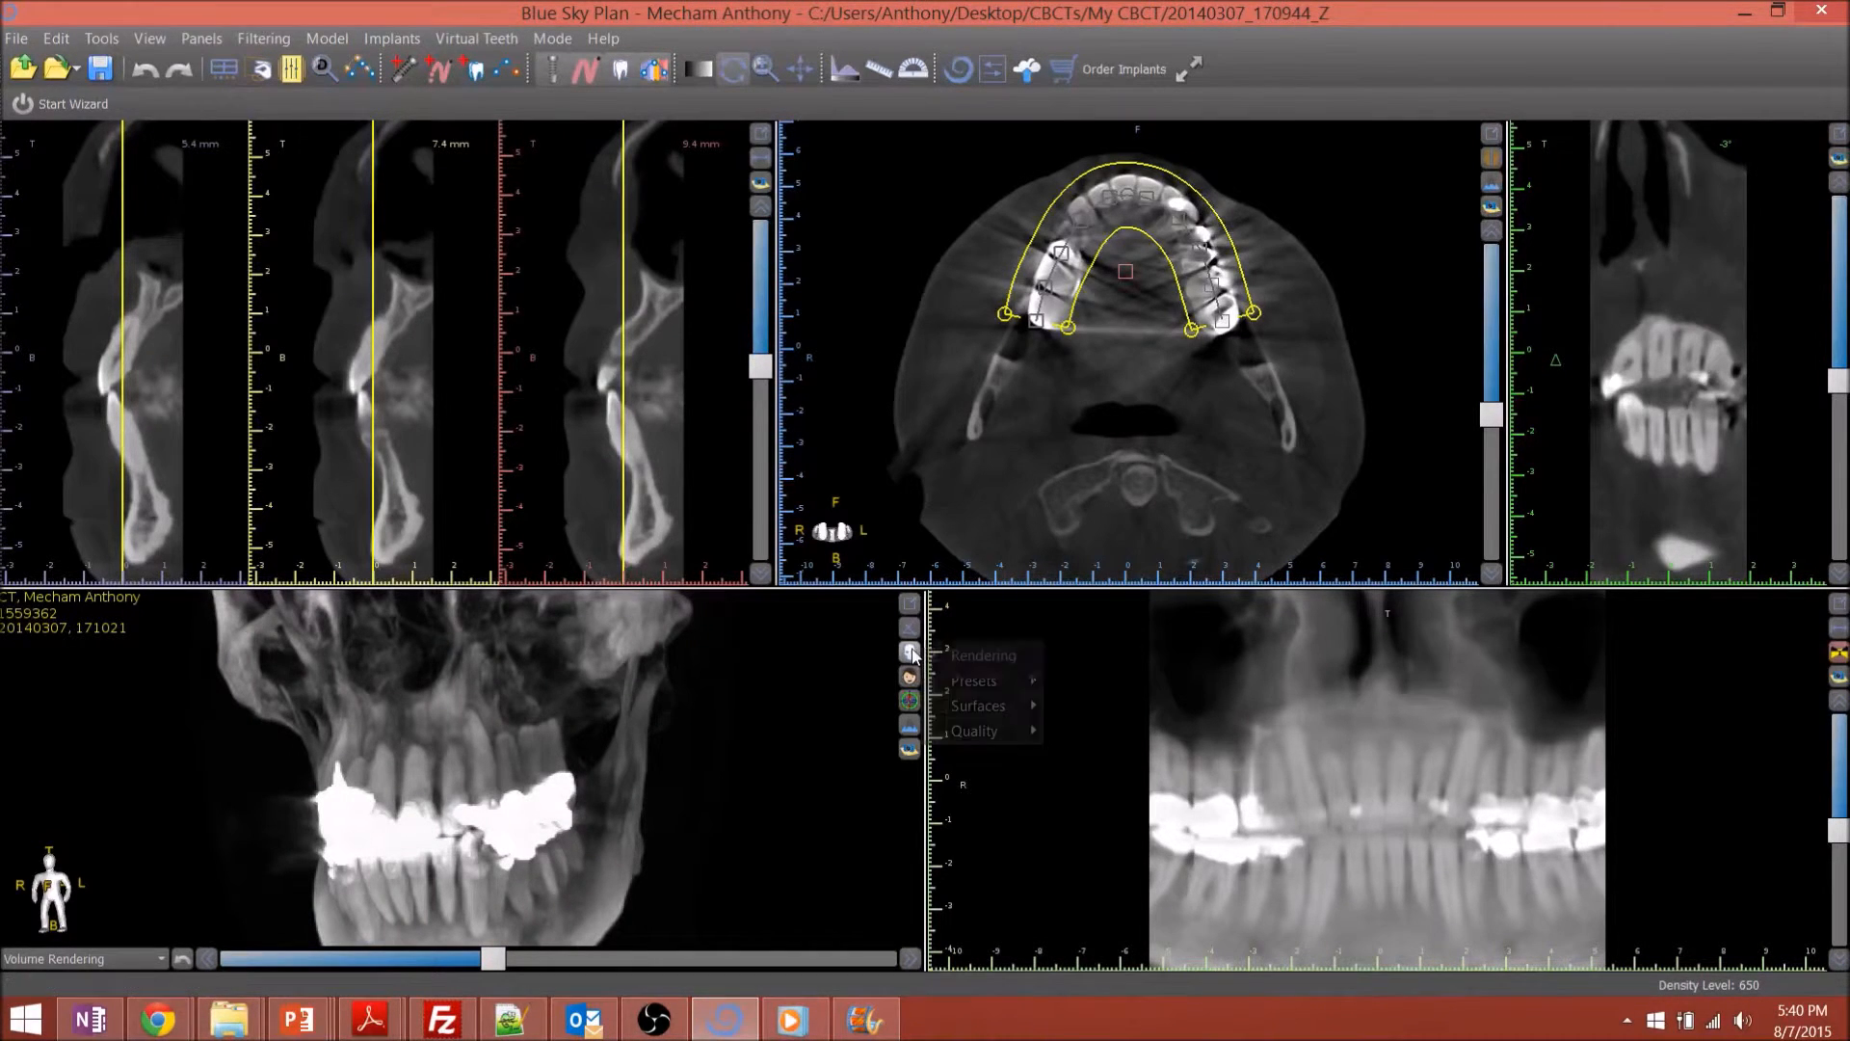
mouse_move(1015, 679)
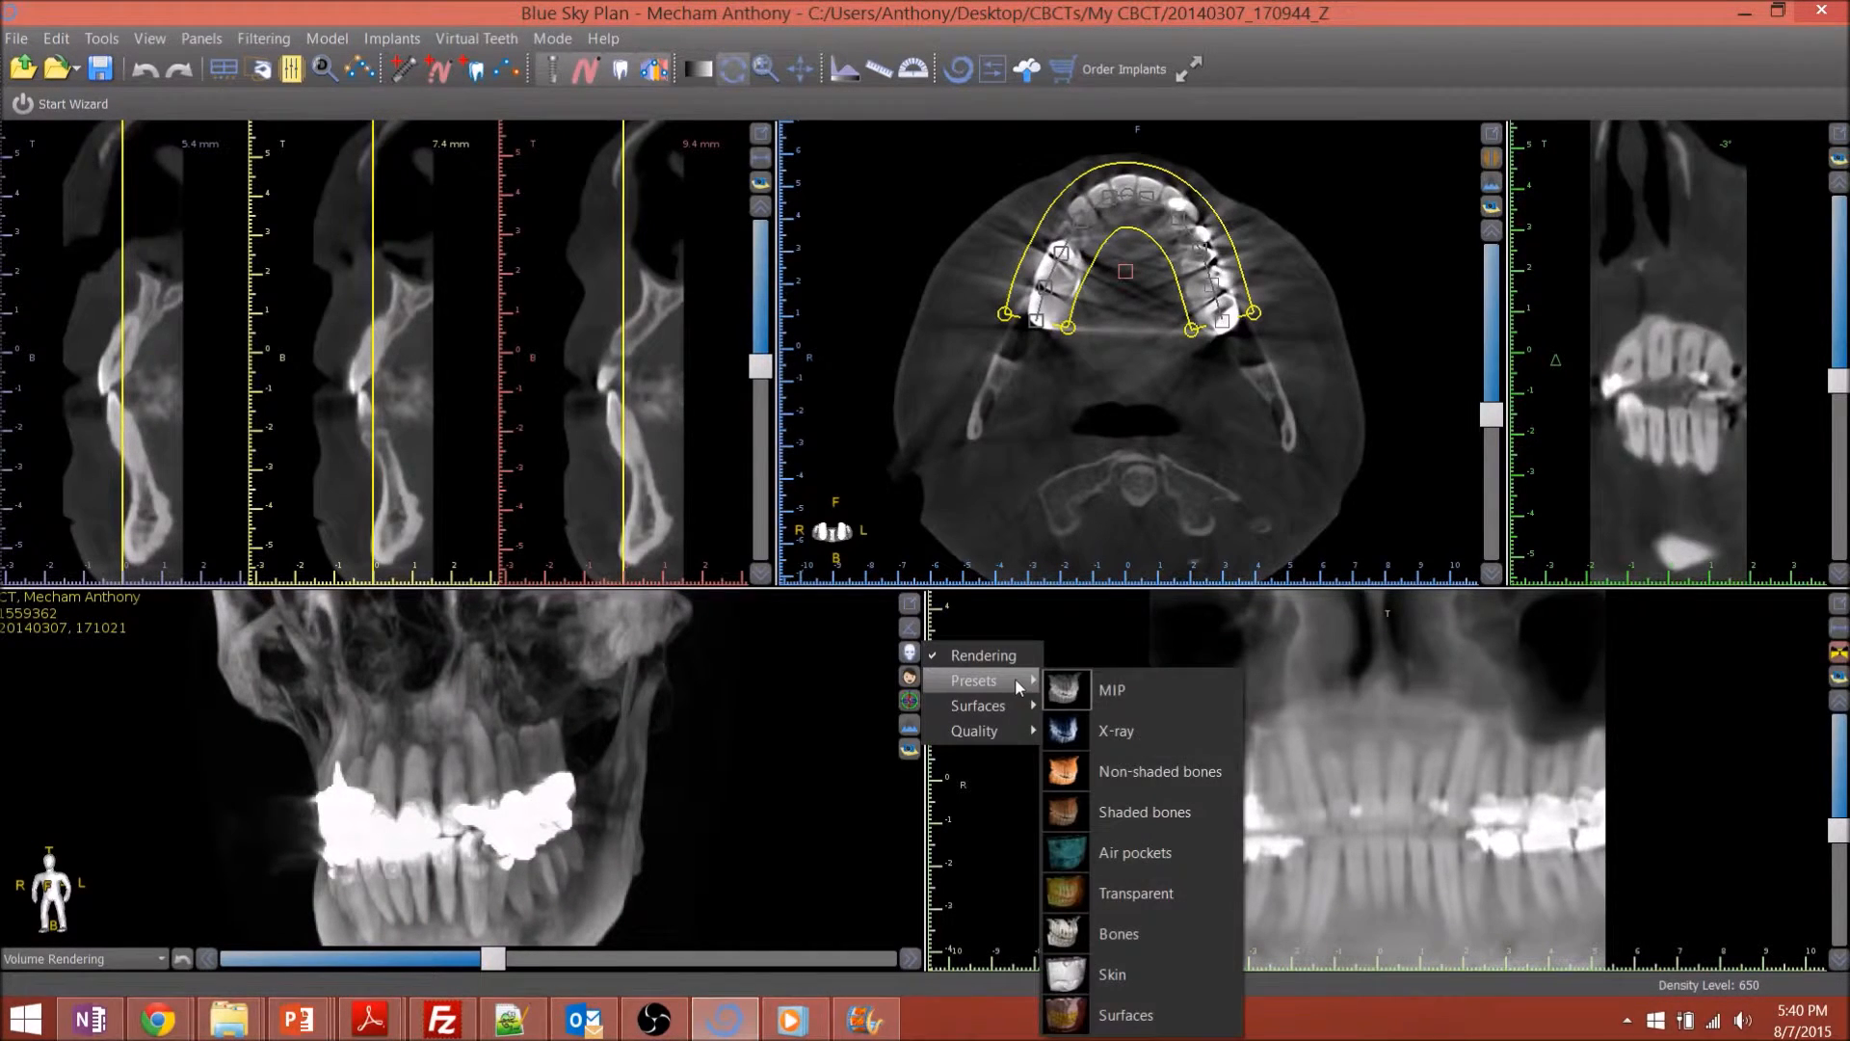
click(1135, 769)
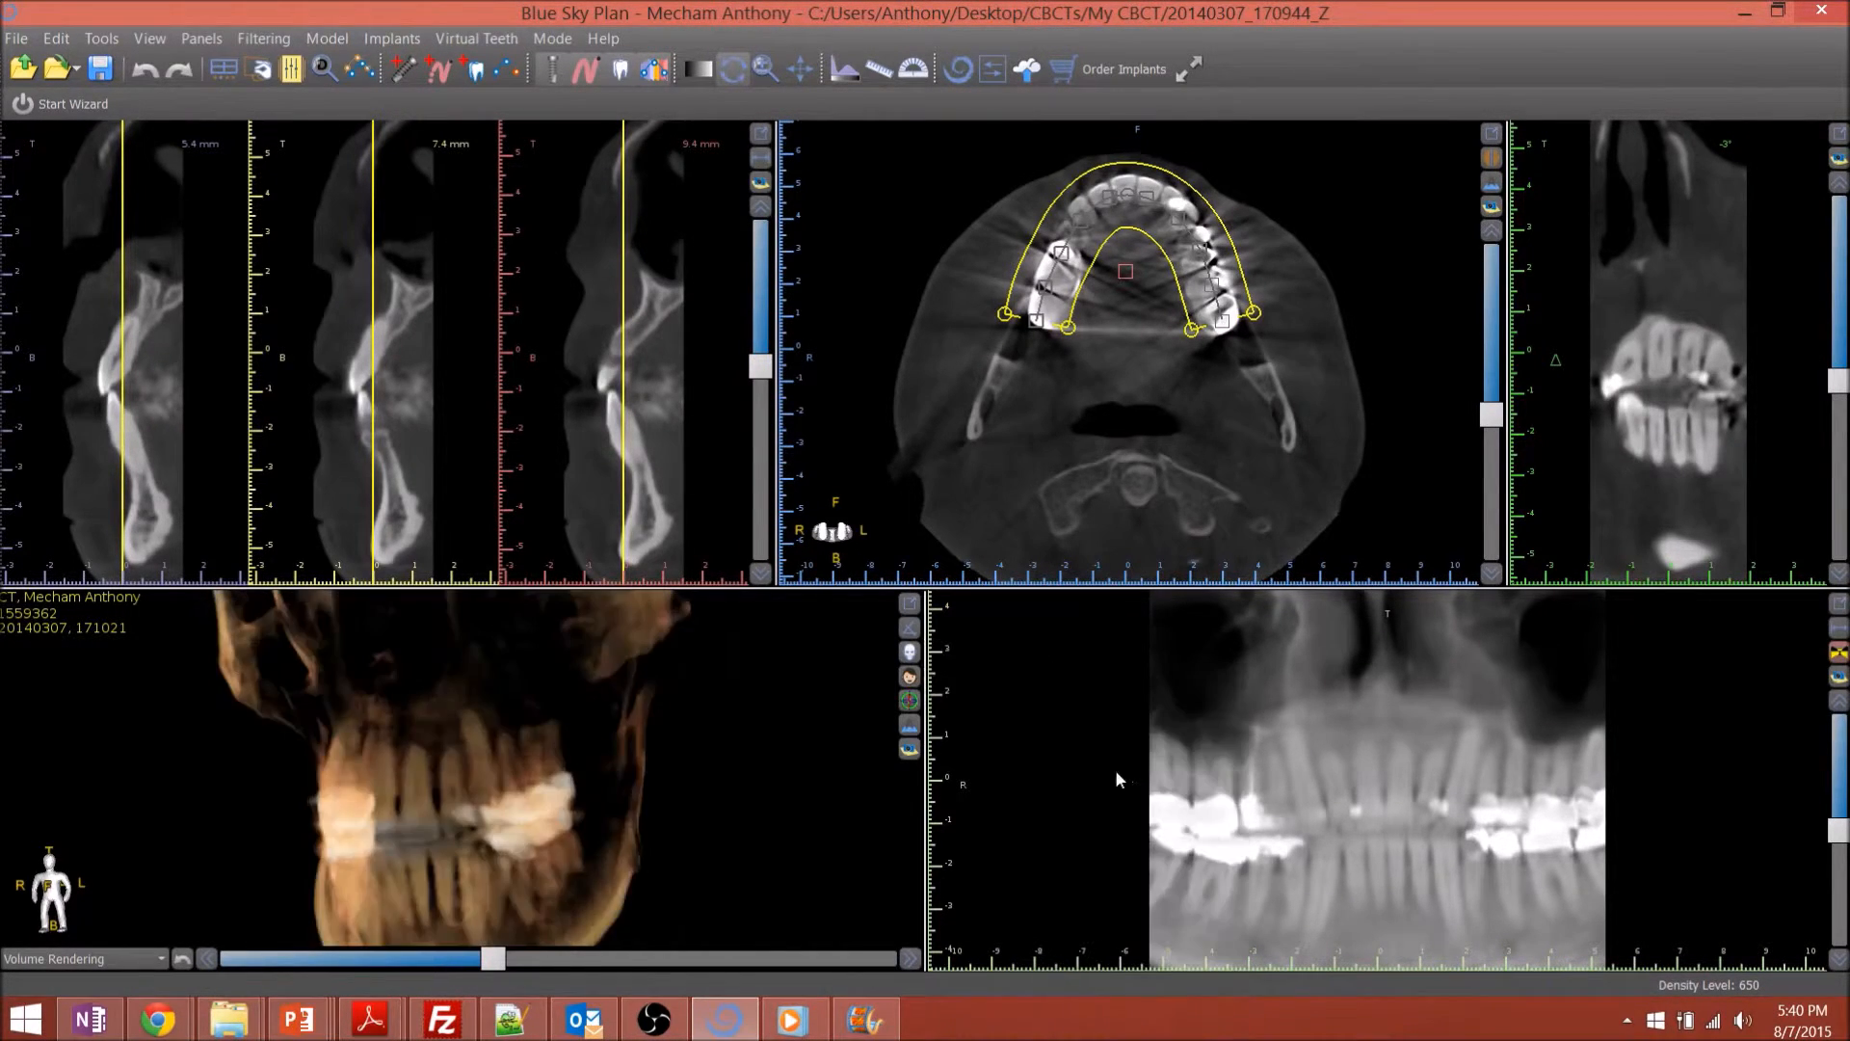
Set the 3D rendering quality to Medium and rotate the skull to view it from the side
click(910, 659)
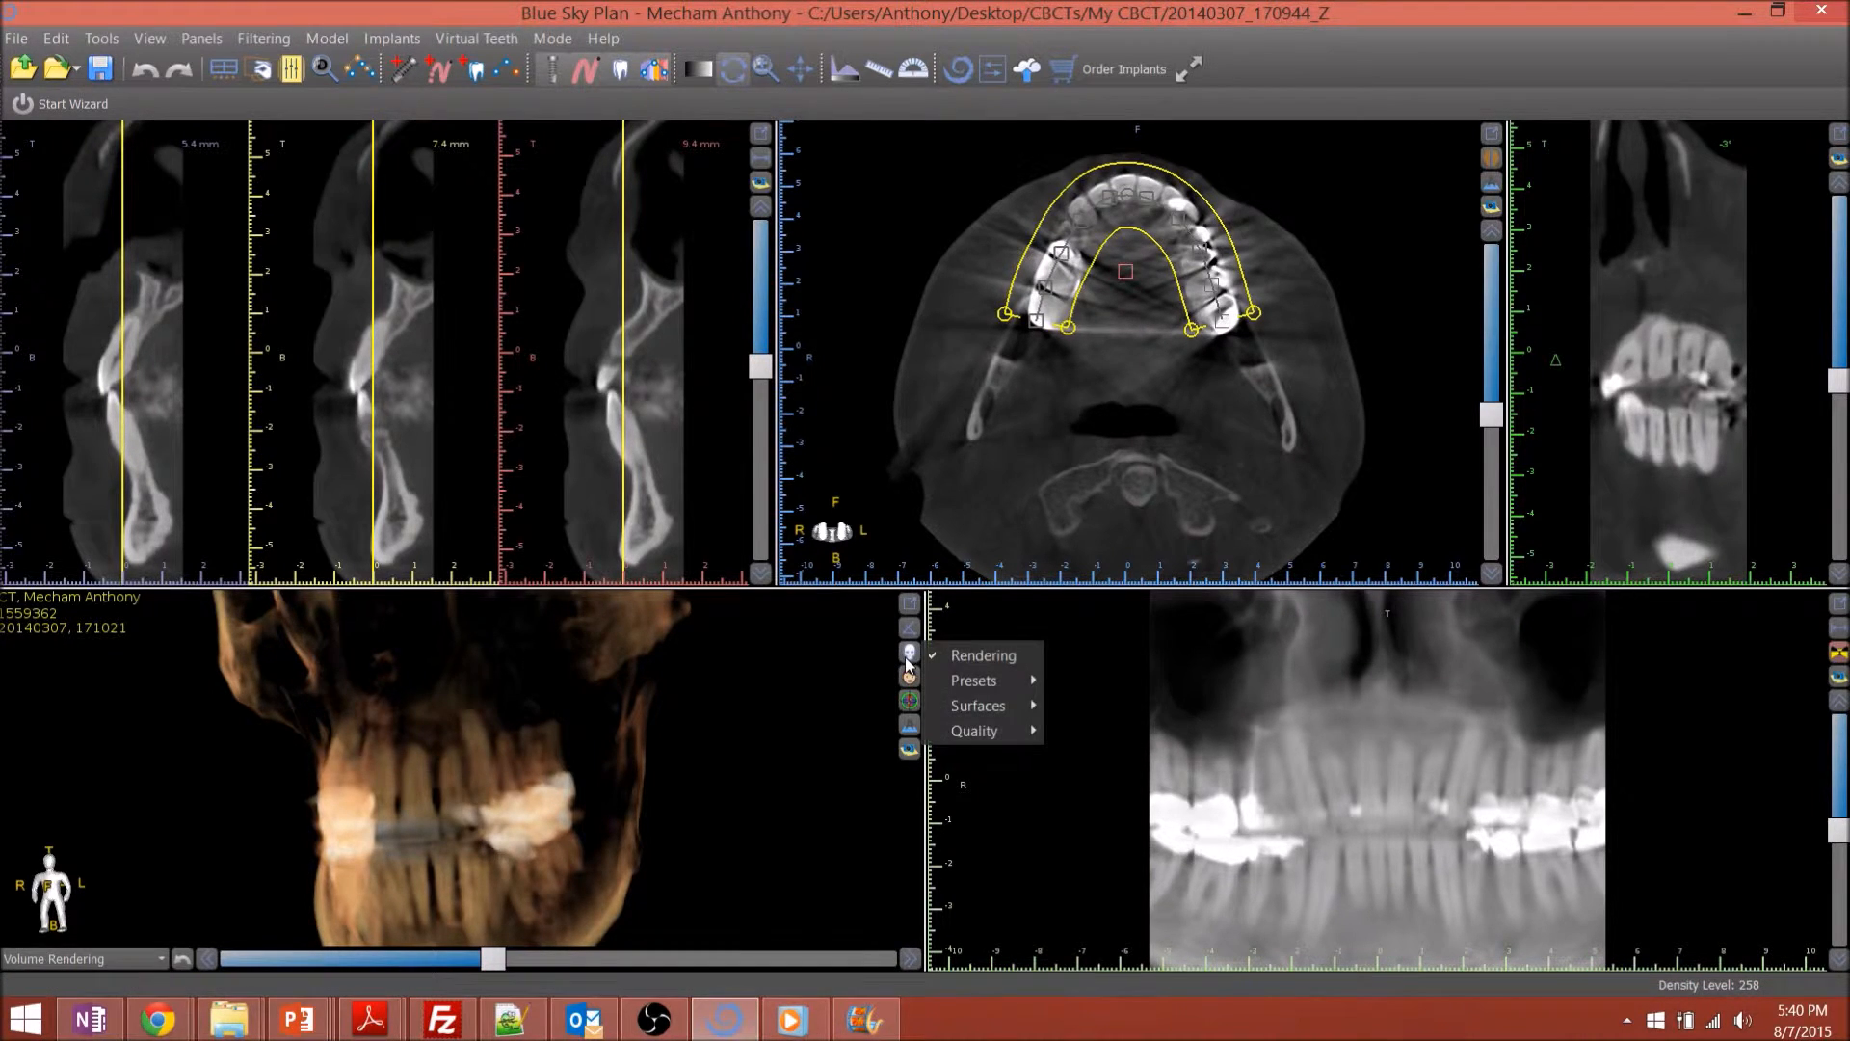
mouse_move(983, 715)
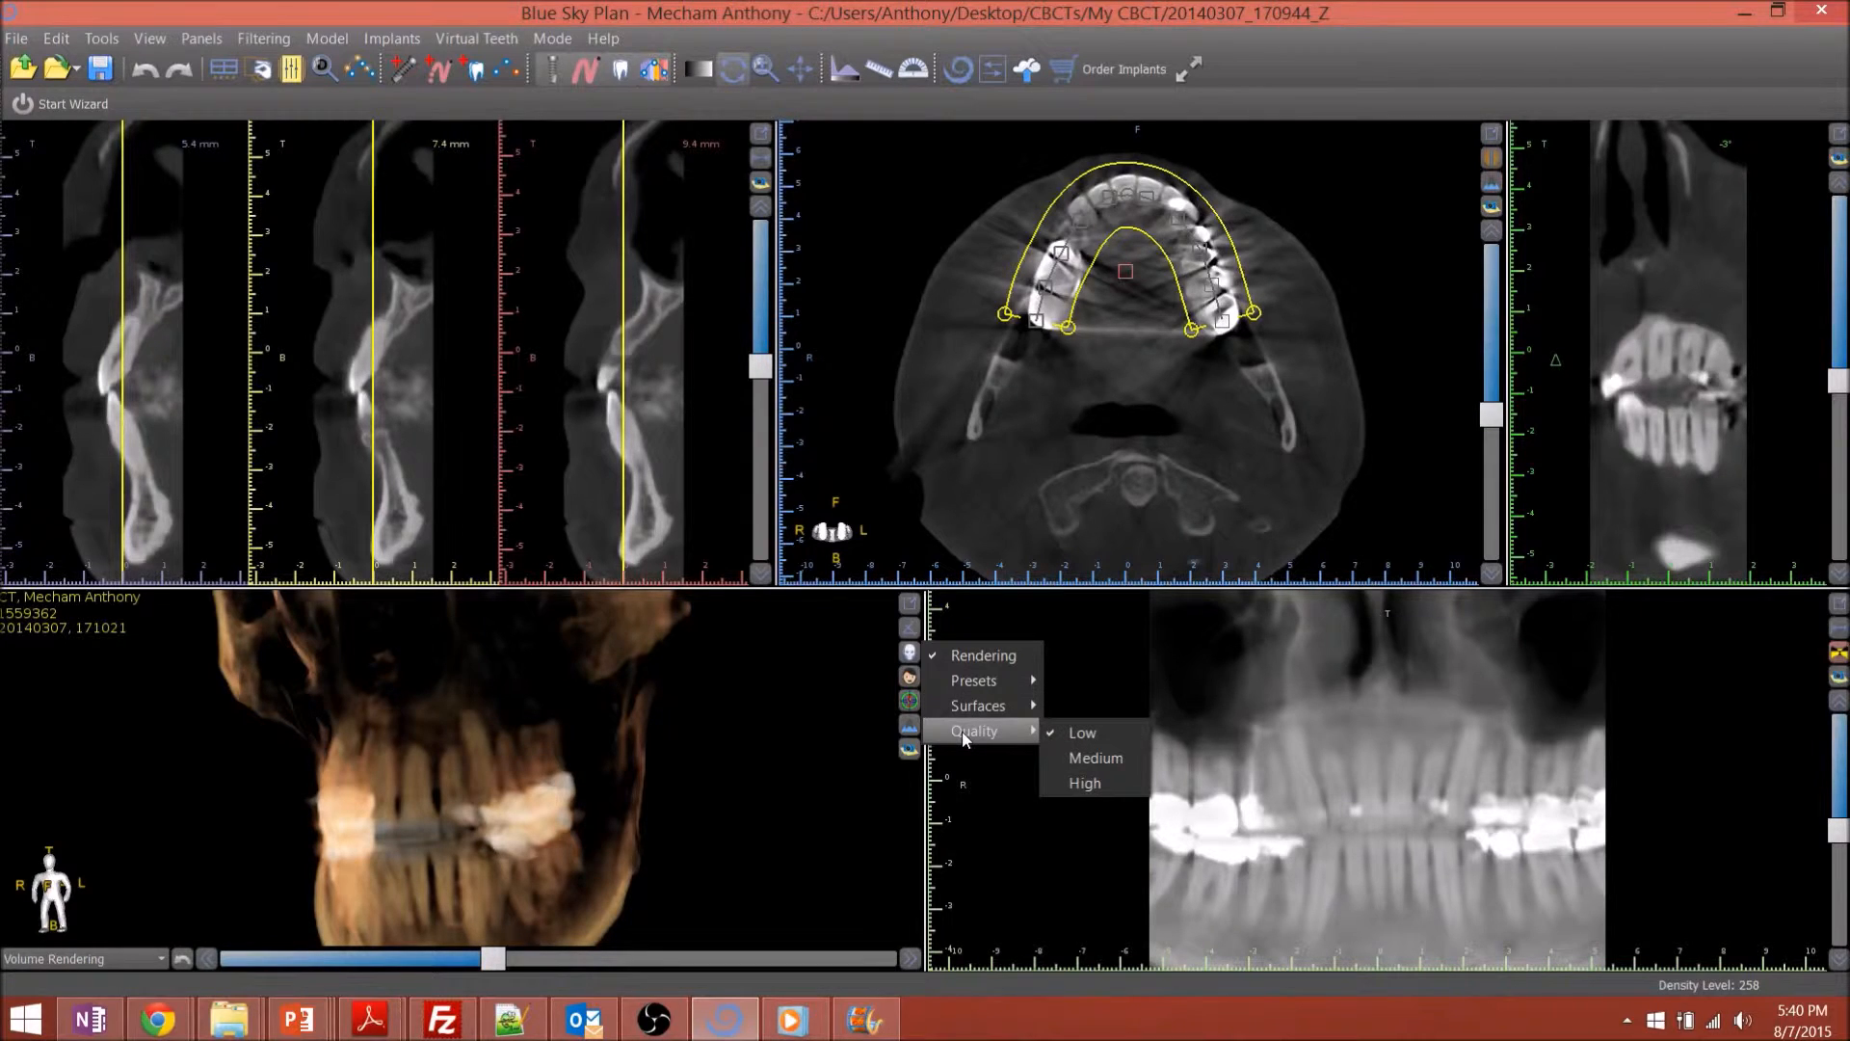
click(1089, 761)
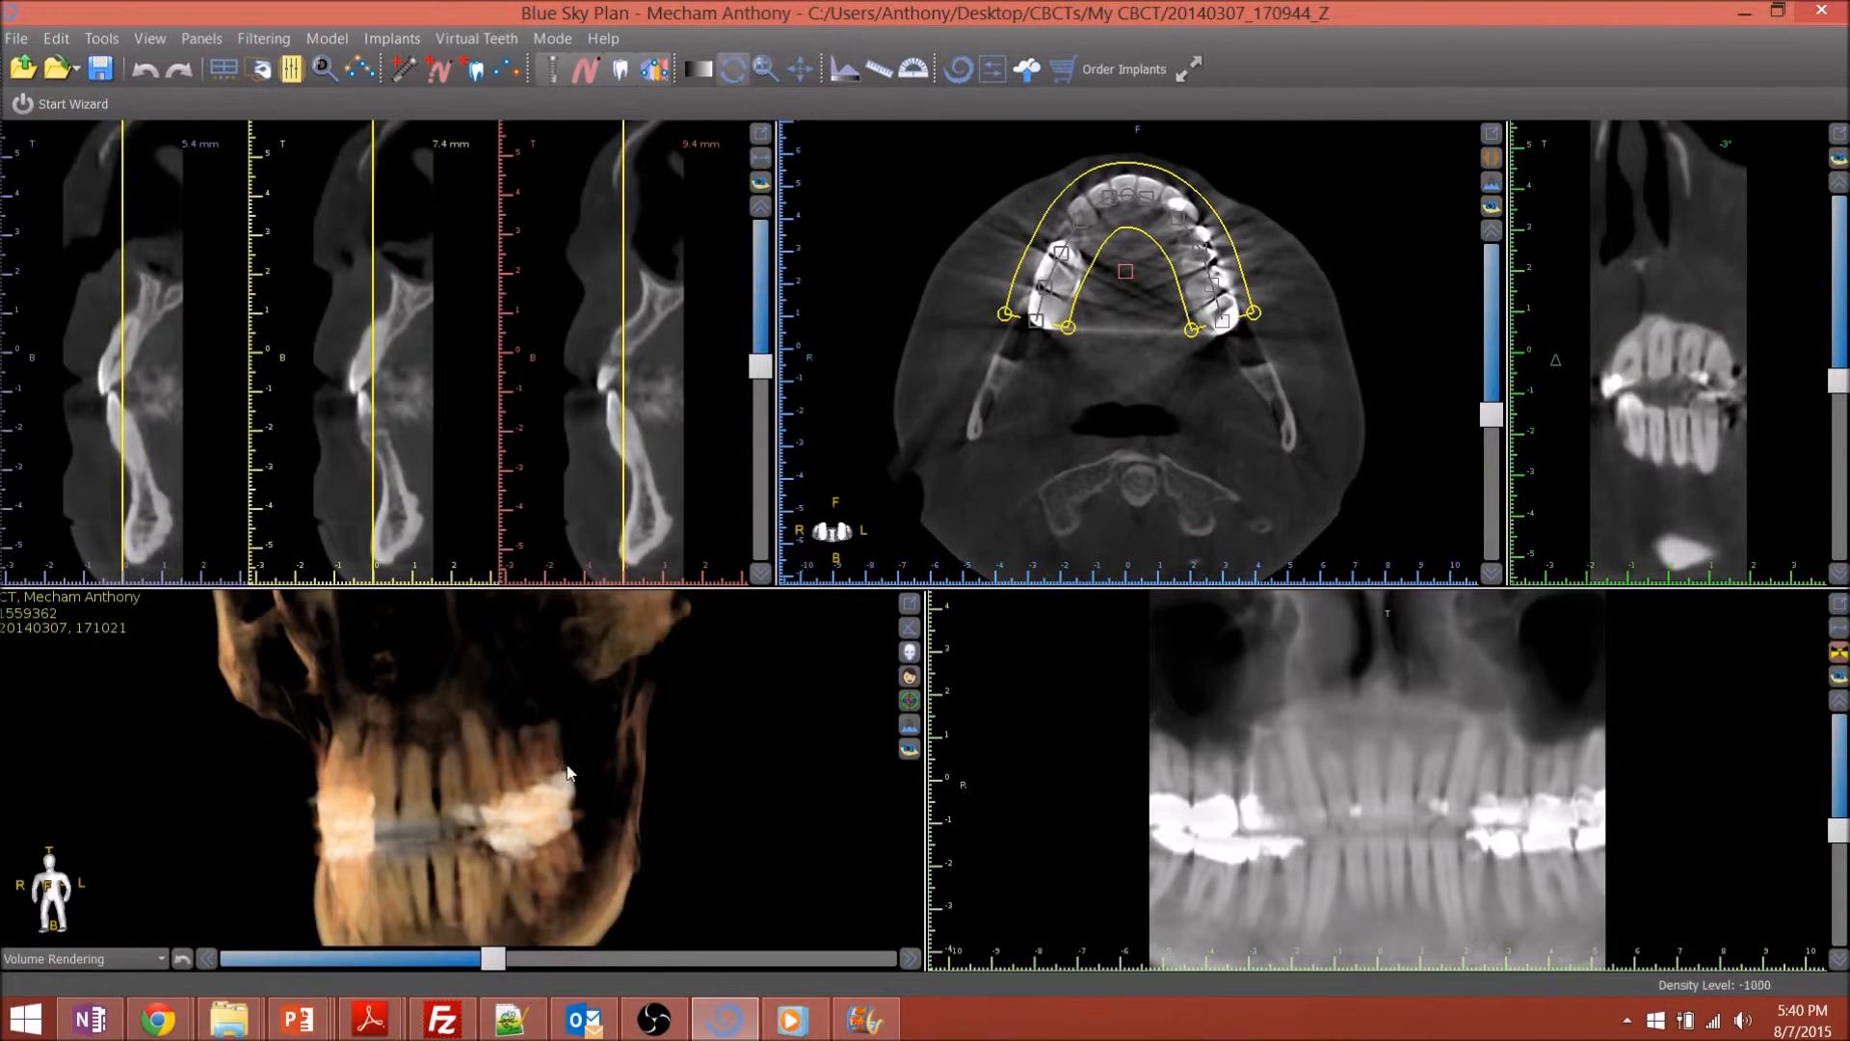
mouse_move(571, 753)
mouse_down()
mouse_move(679, 748)
mouse_move(590, 754)
mouse_up()
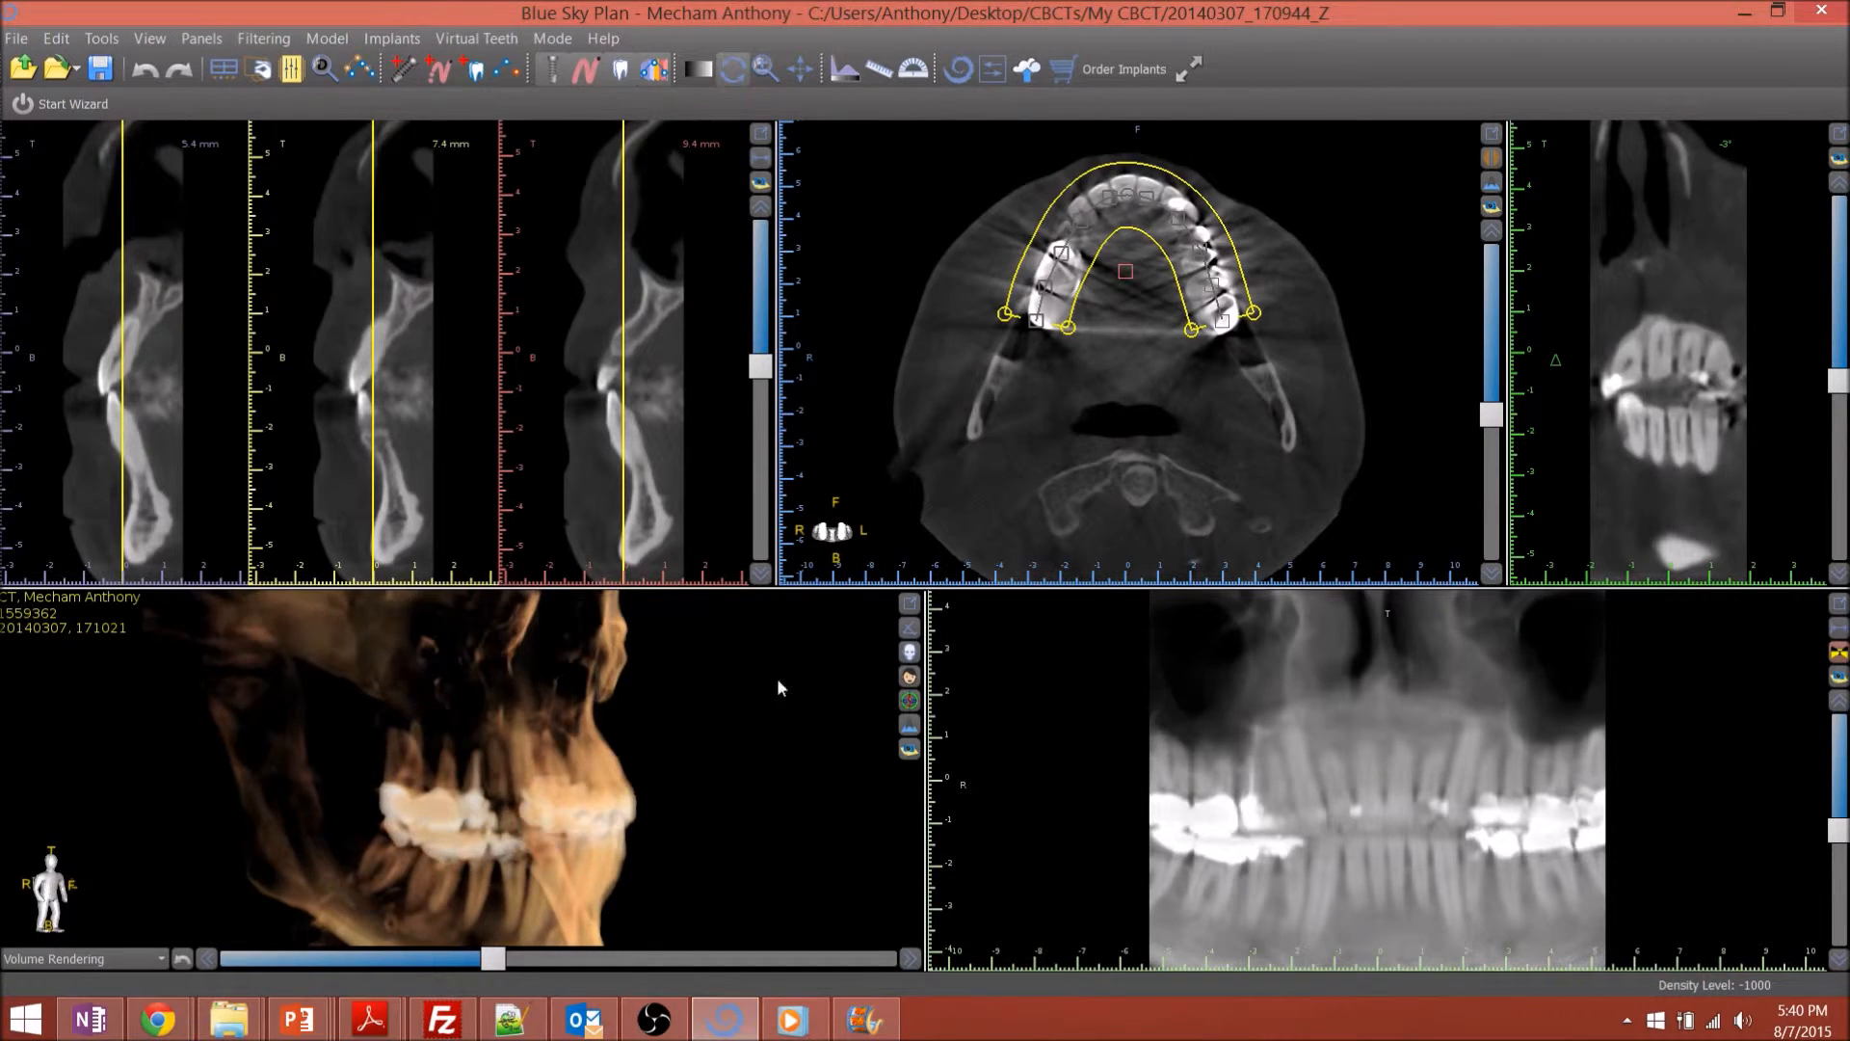
Apply the Bones preset to the 3D rendering and rotate the skull to inspect the opposite side
click(910, 652)
mouse_move(973, 681)
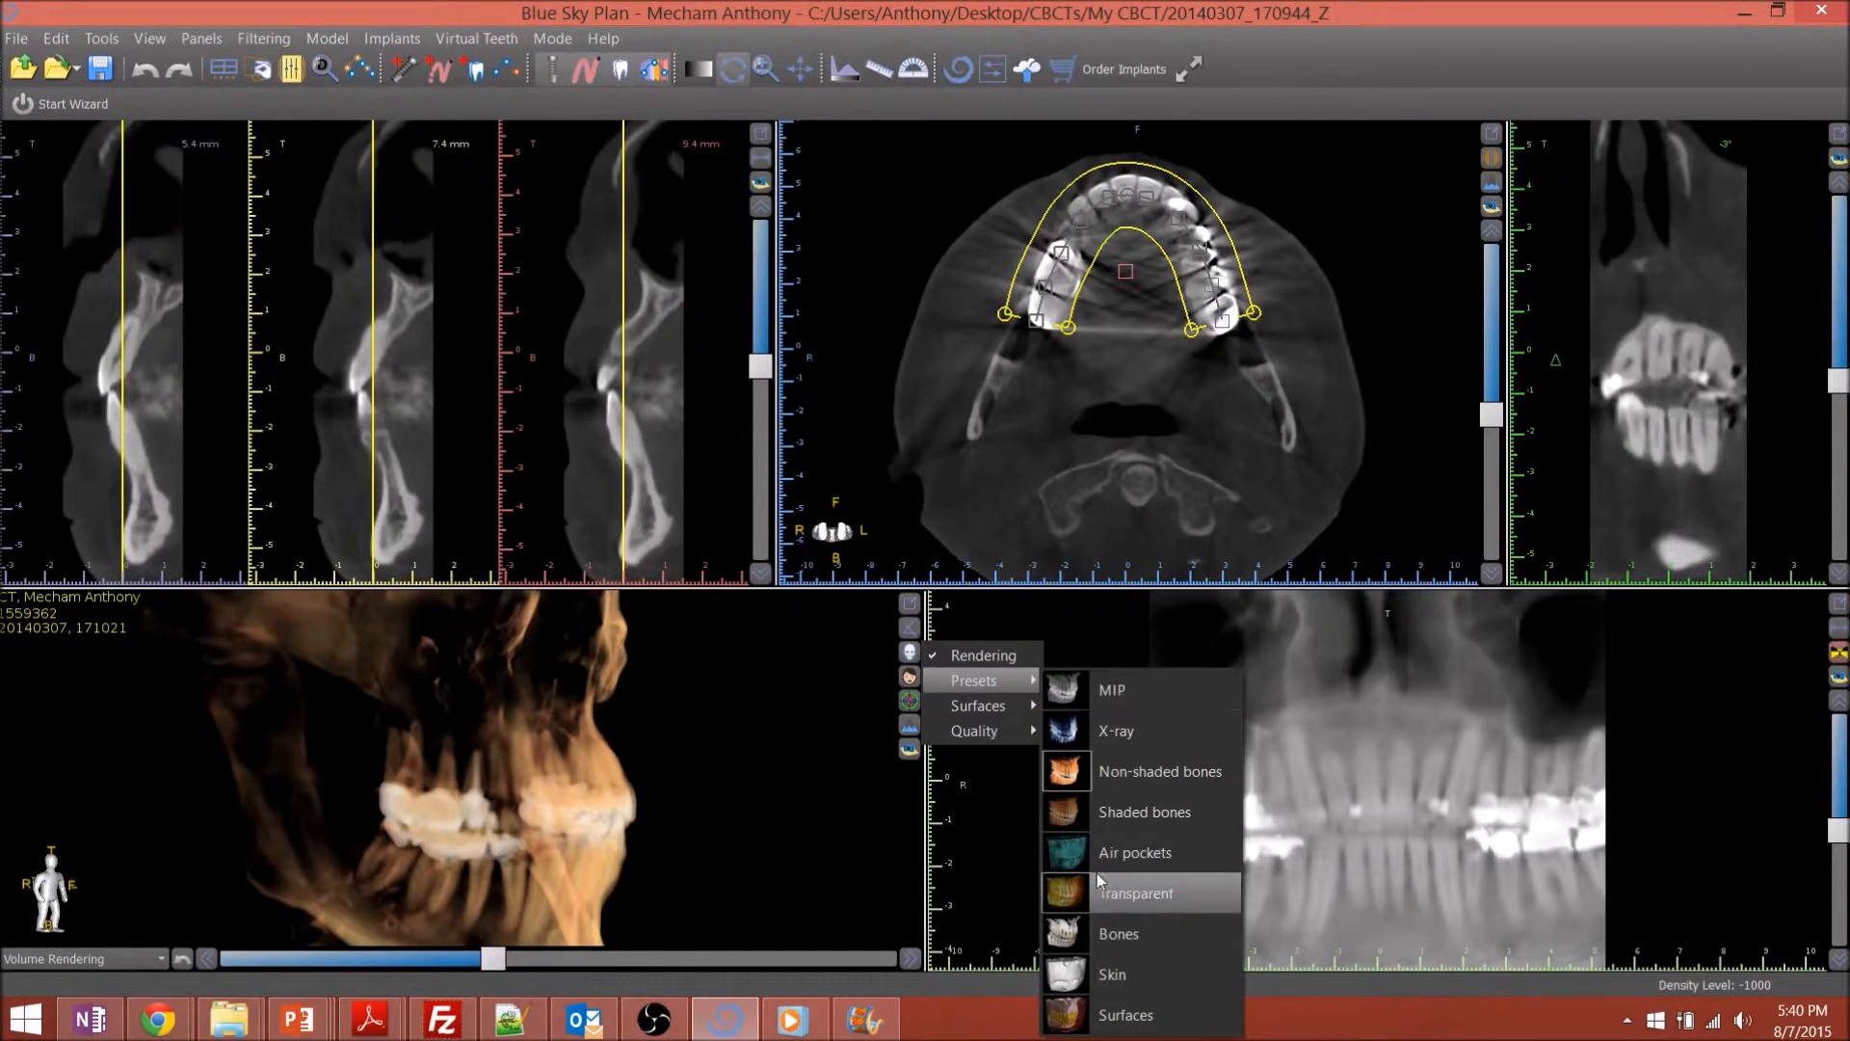
click(1113, 935)
drag(603, 762, 474, 753)
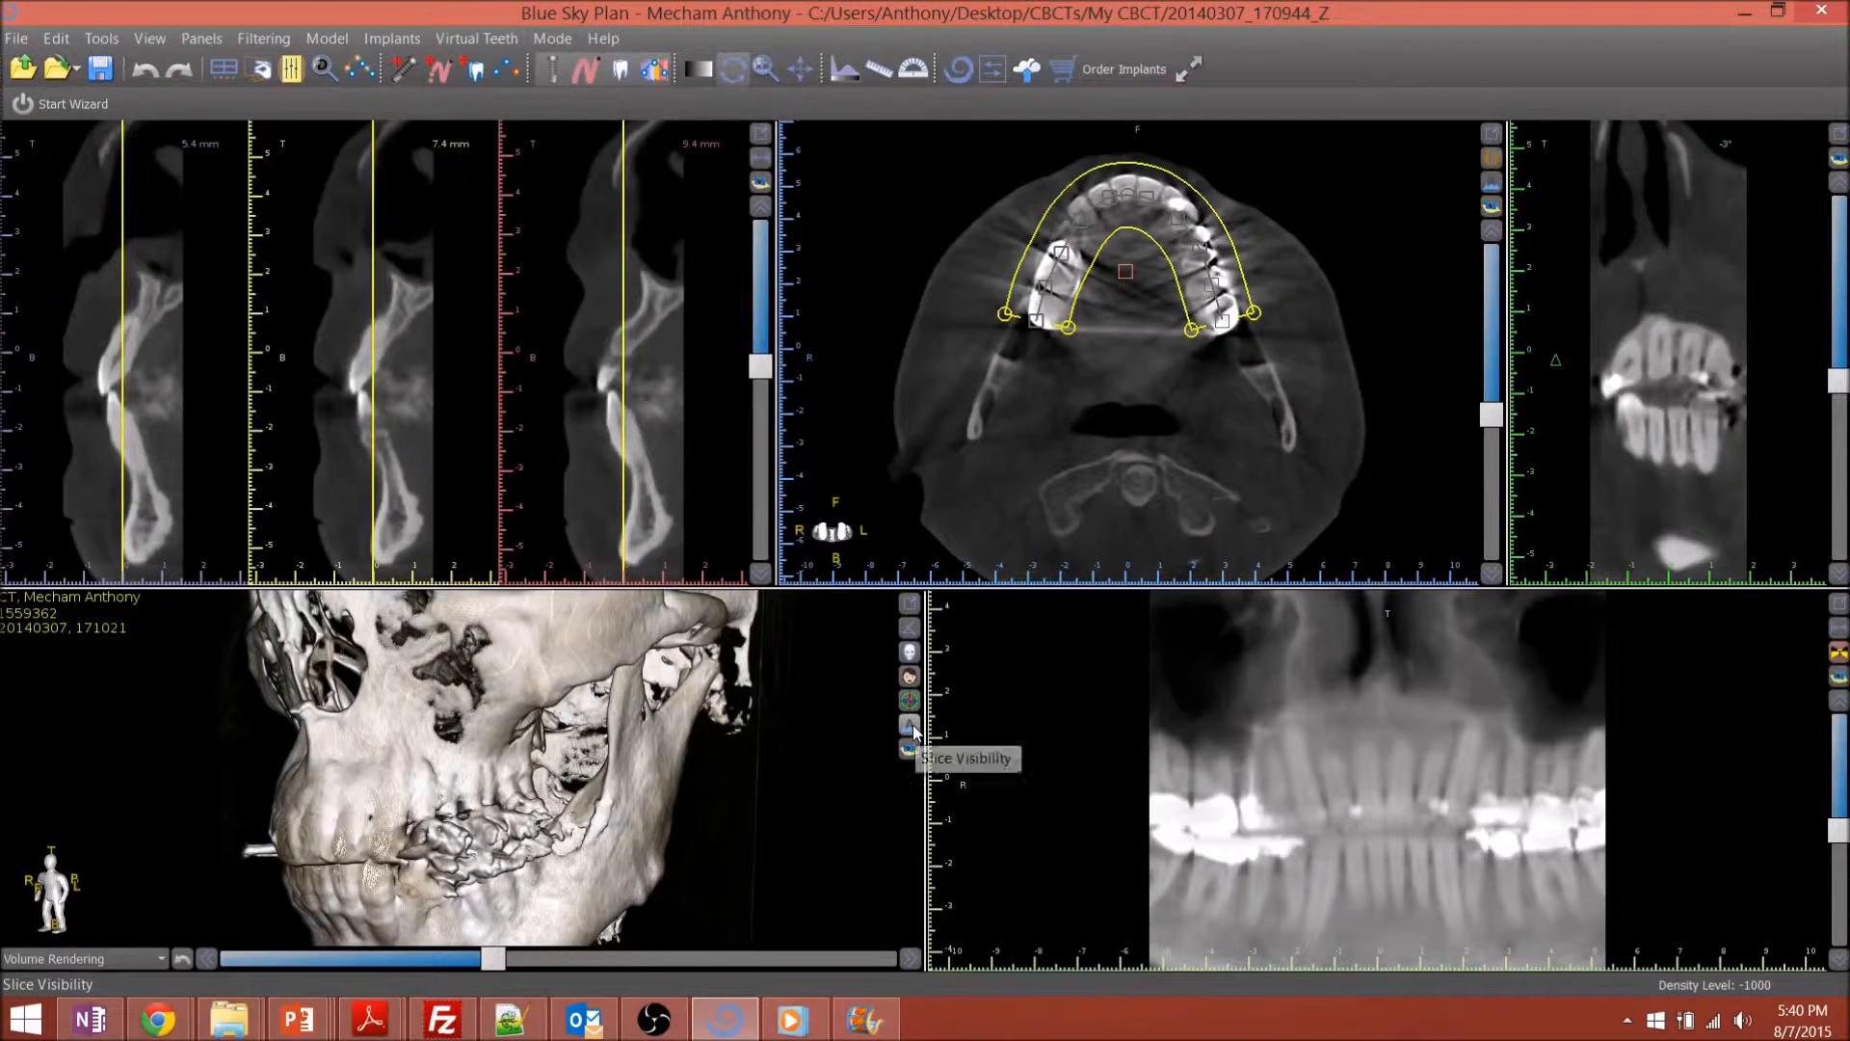
drag(488, 742, 581, 721)
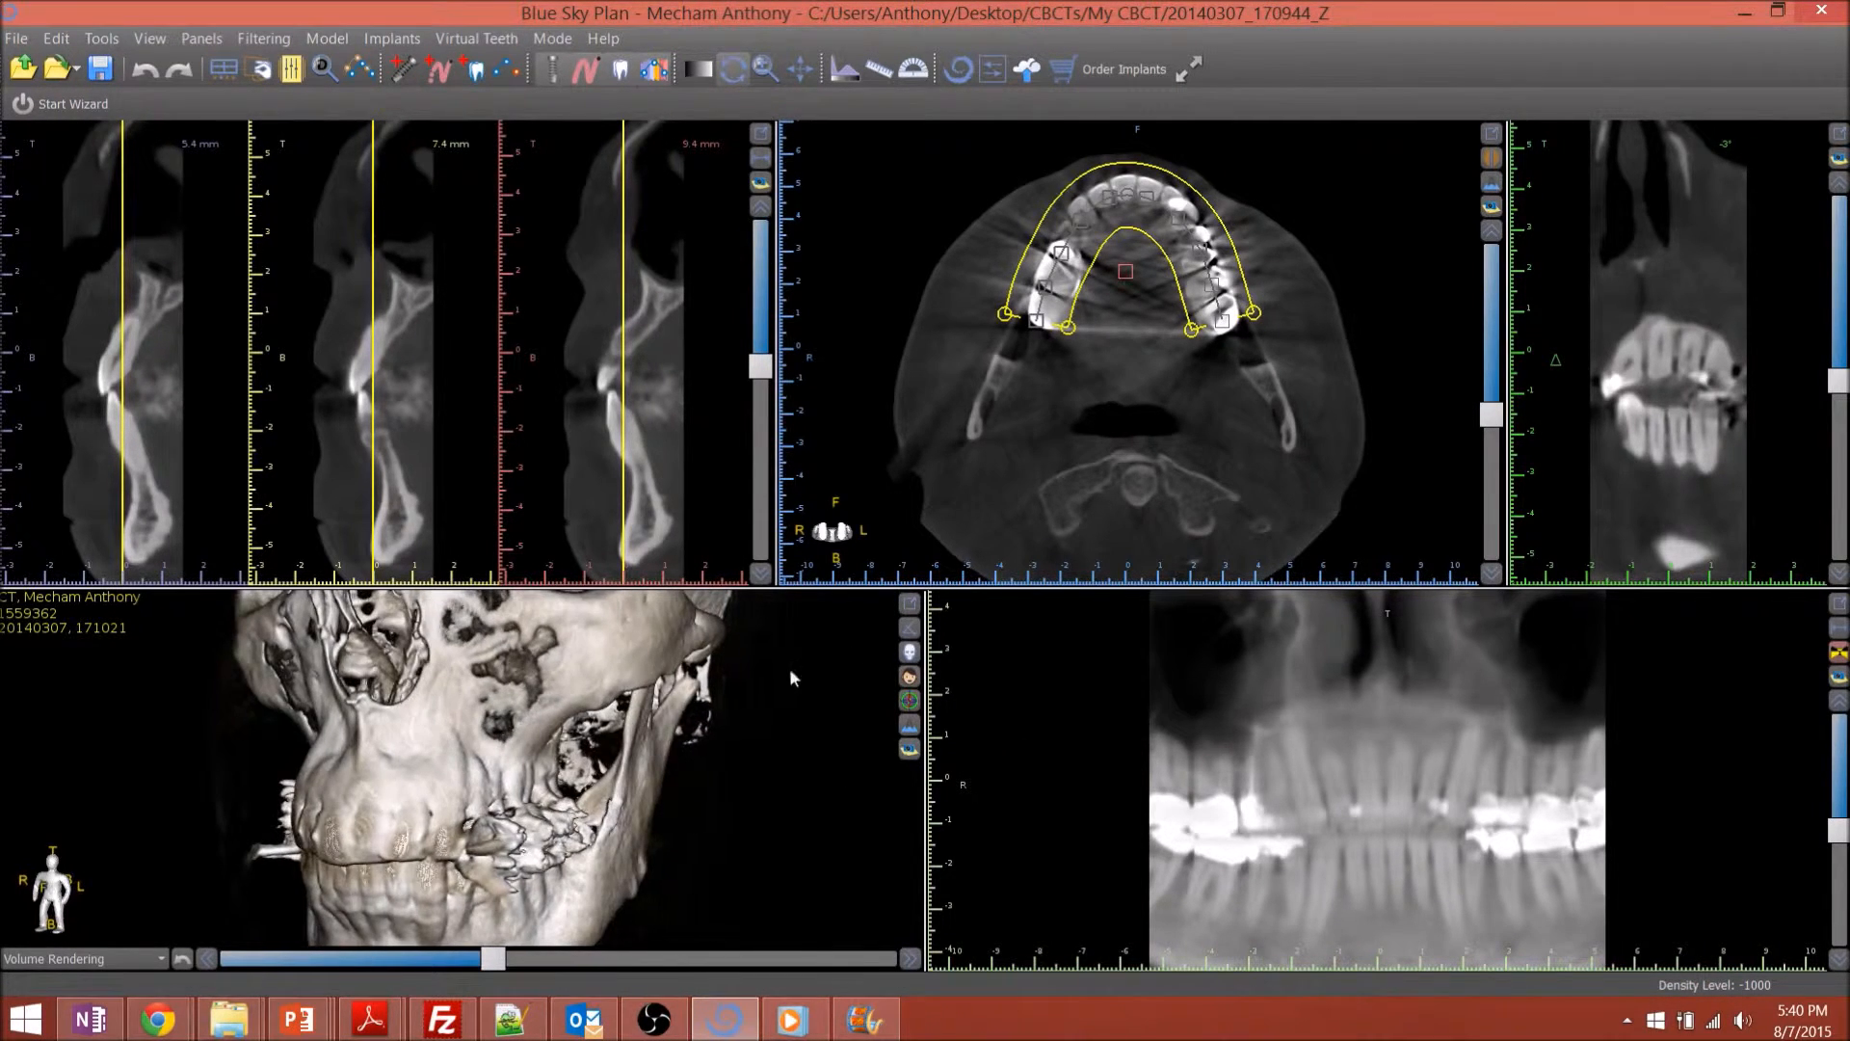
Maximize the 3D view and inspect the skull from the front
click(908, 604)
drag(989, 456, 1031, 421)
right_drag(1029, 422, 1005, 474)
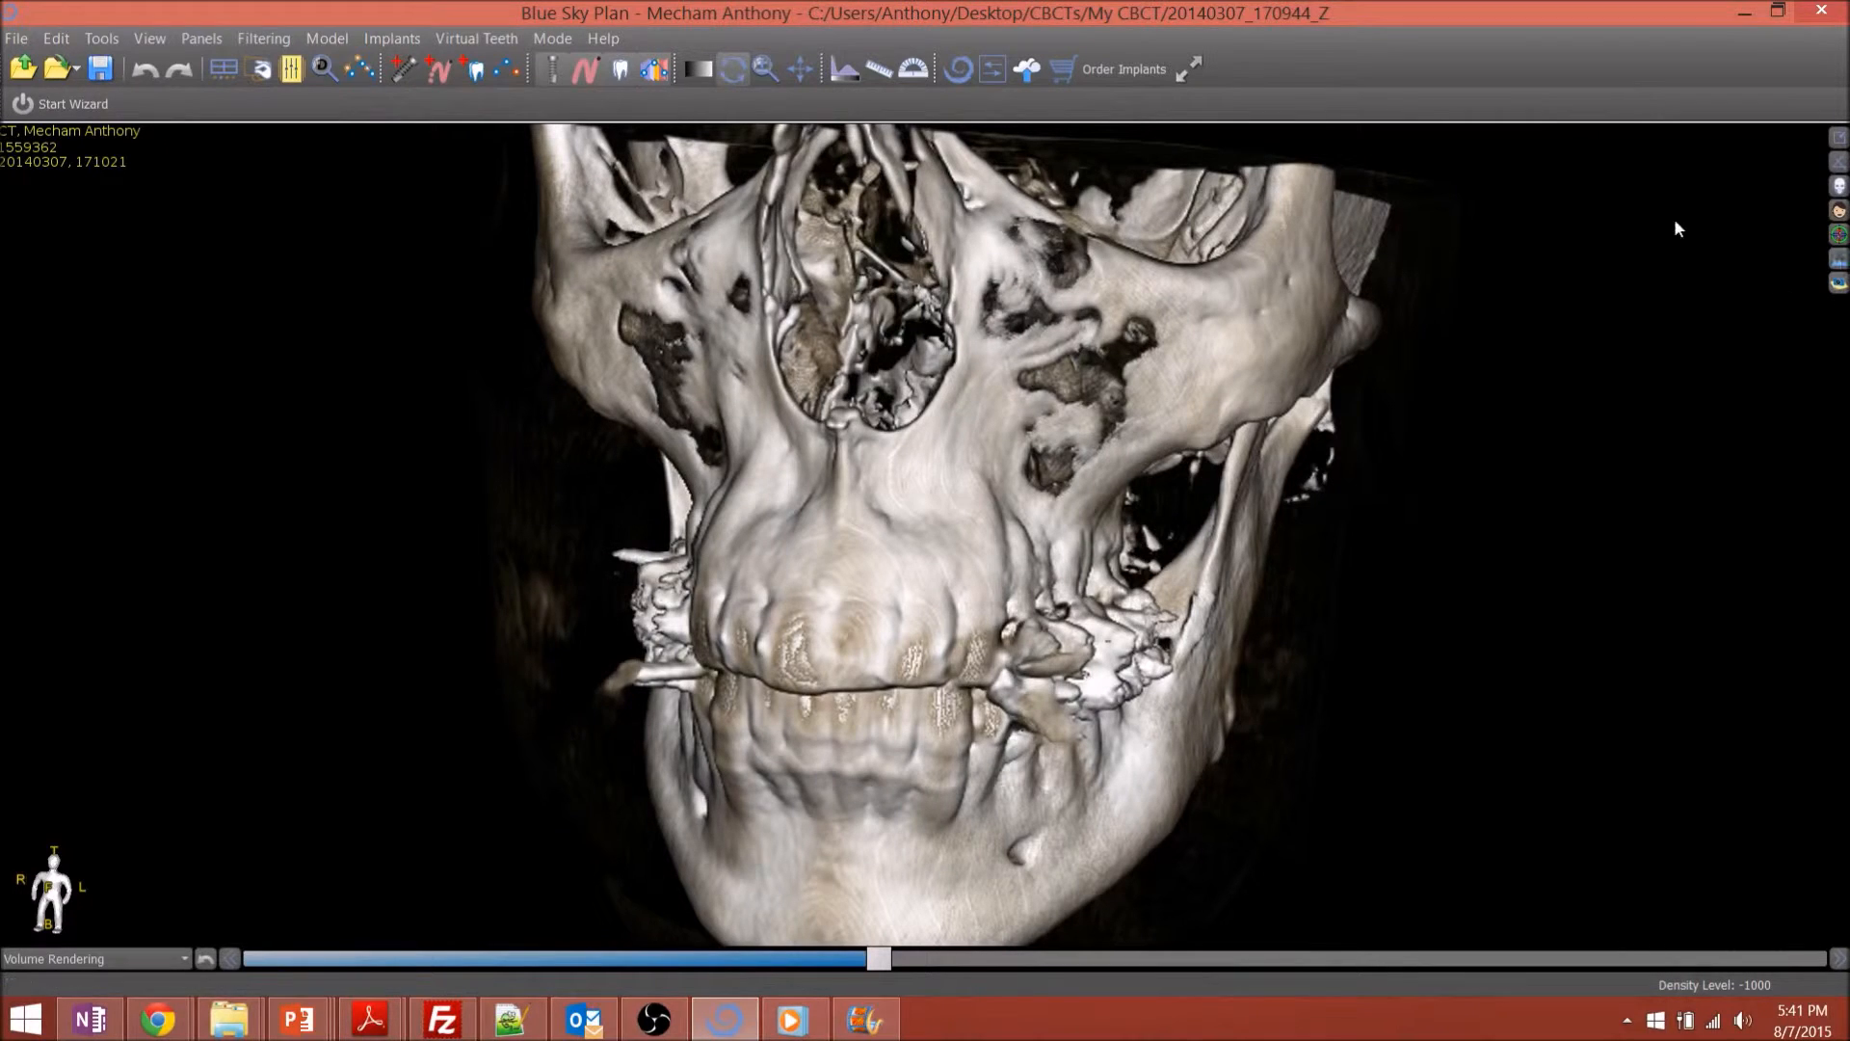
Switch the layout to the MPR perspective and look through the axial slices at tooth level
click(239, 66)
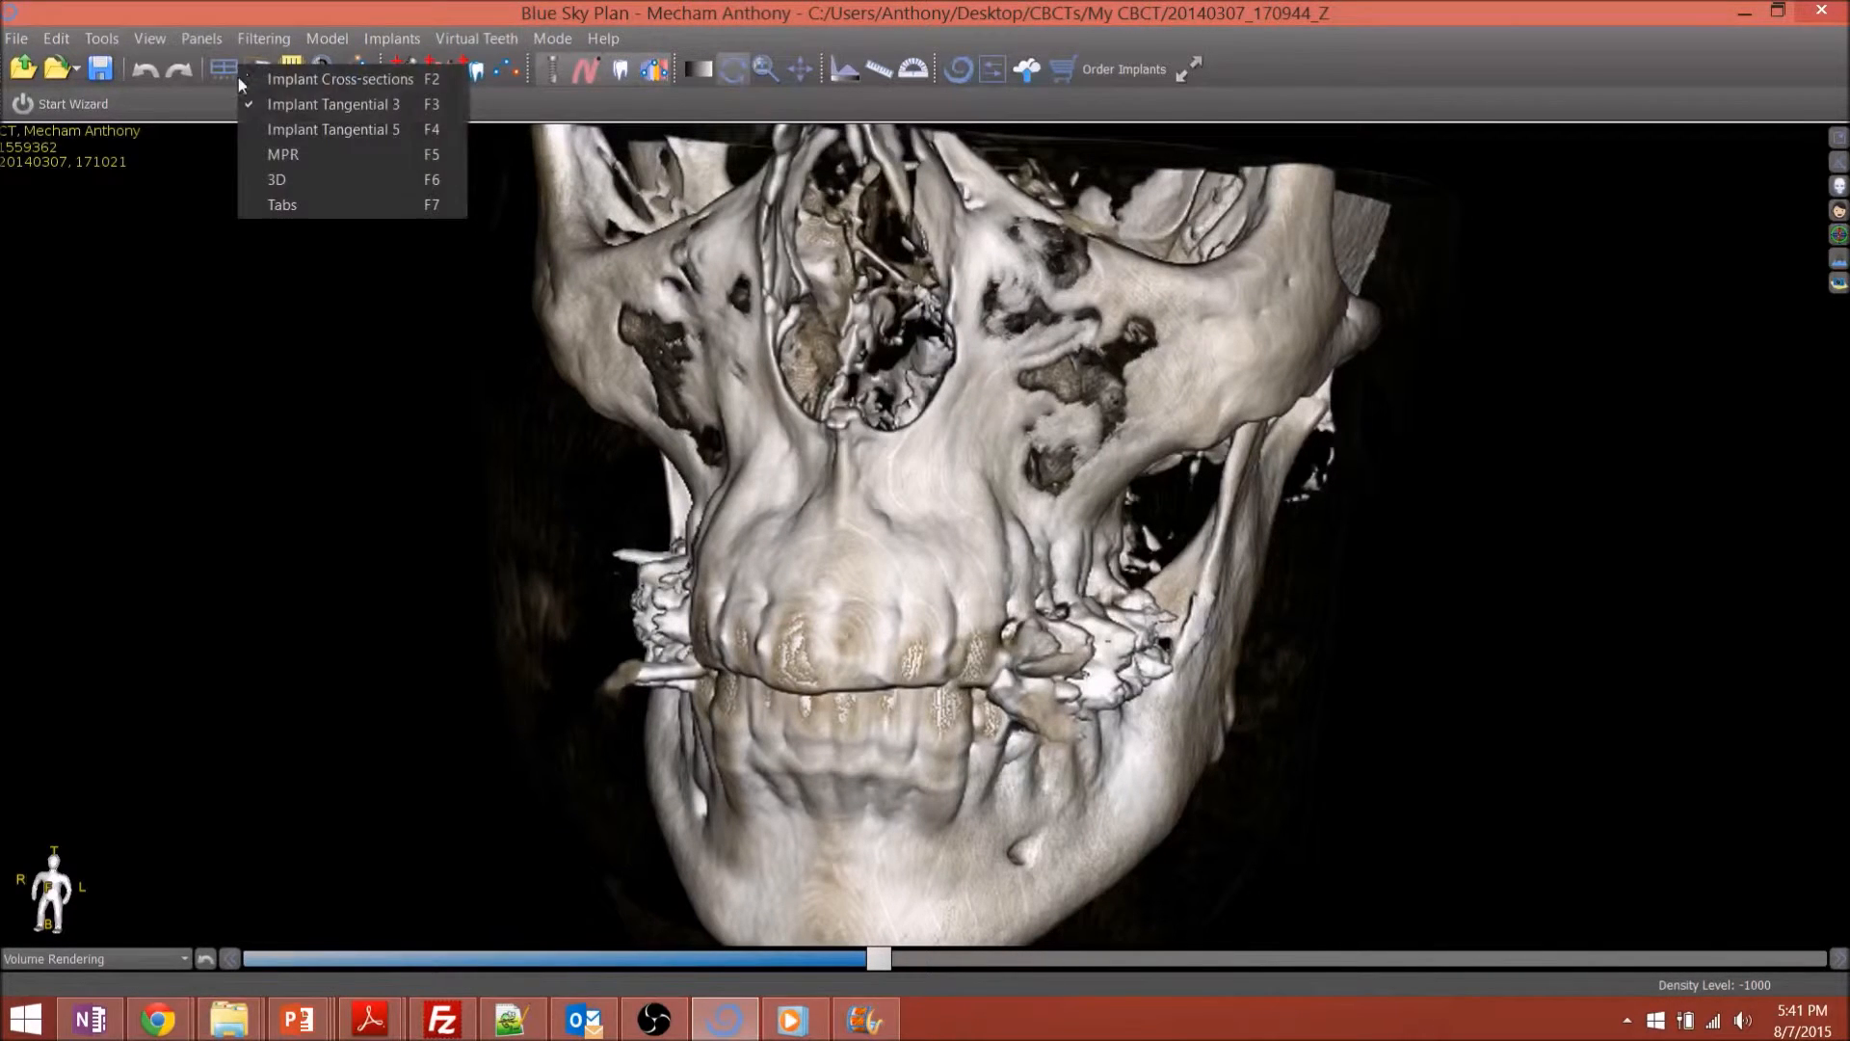
click(298, 160)
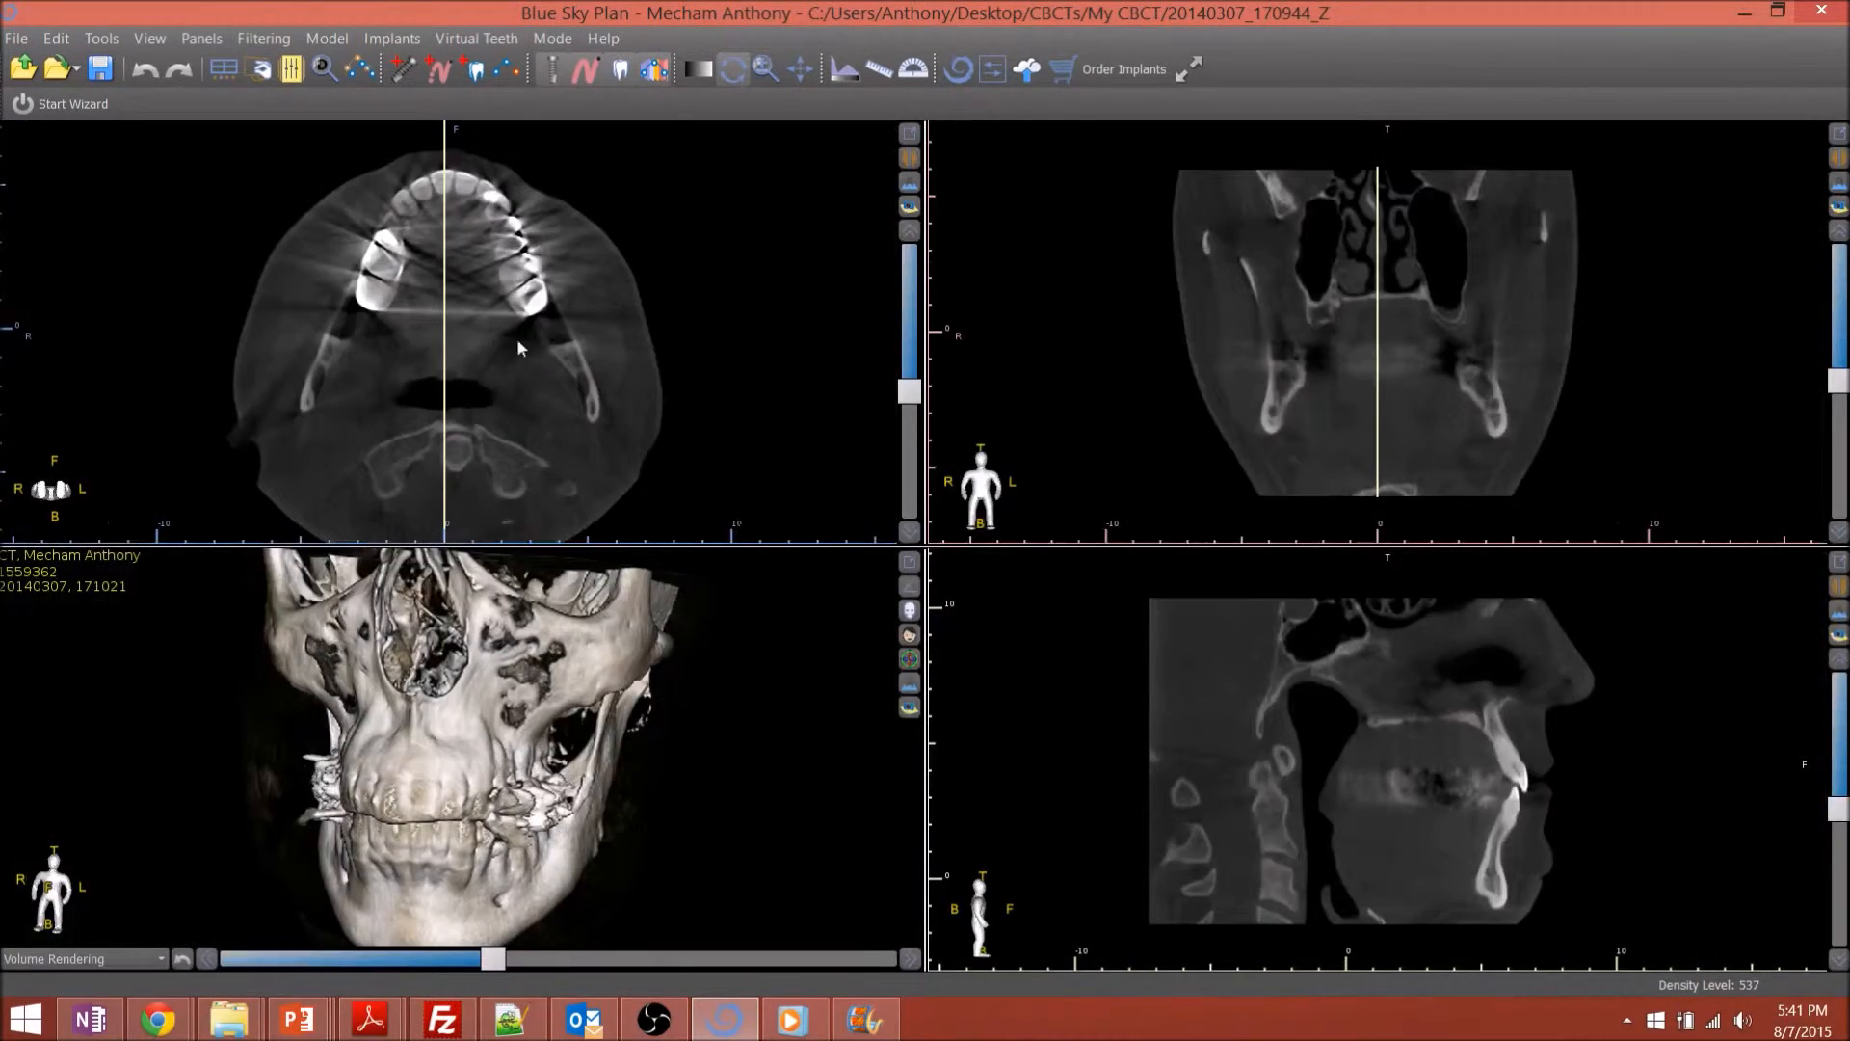
mouse_move(909, 393)
mouse_down()
mouse_move(906, 256)
mouse_move(892, 513)
mouse_move(906, 256)
mouse_move(900, 464)
mouse_move(902, 391)
mouse_up()
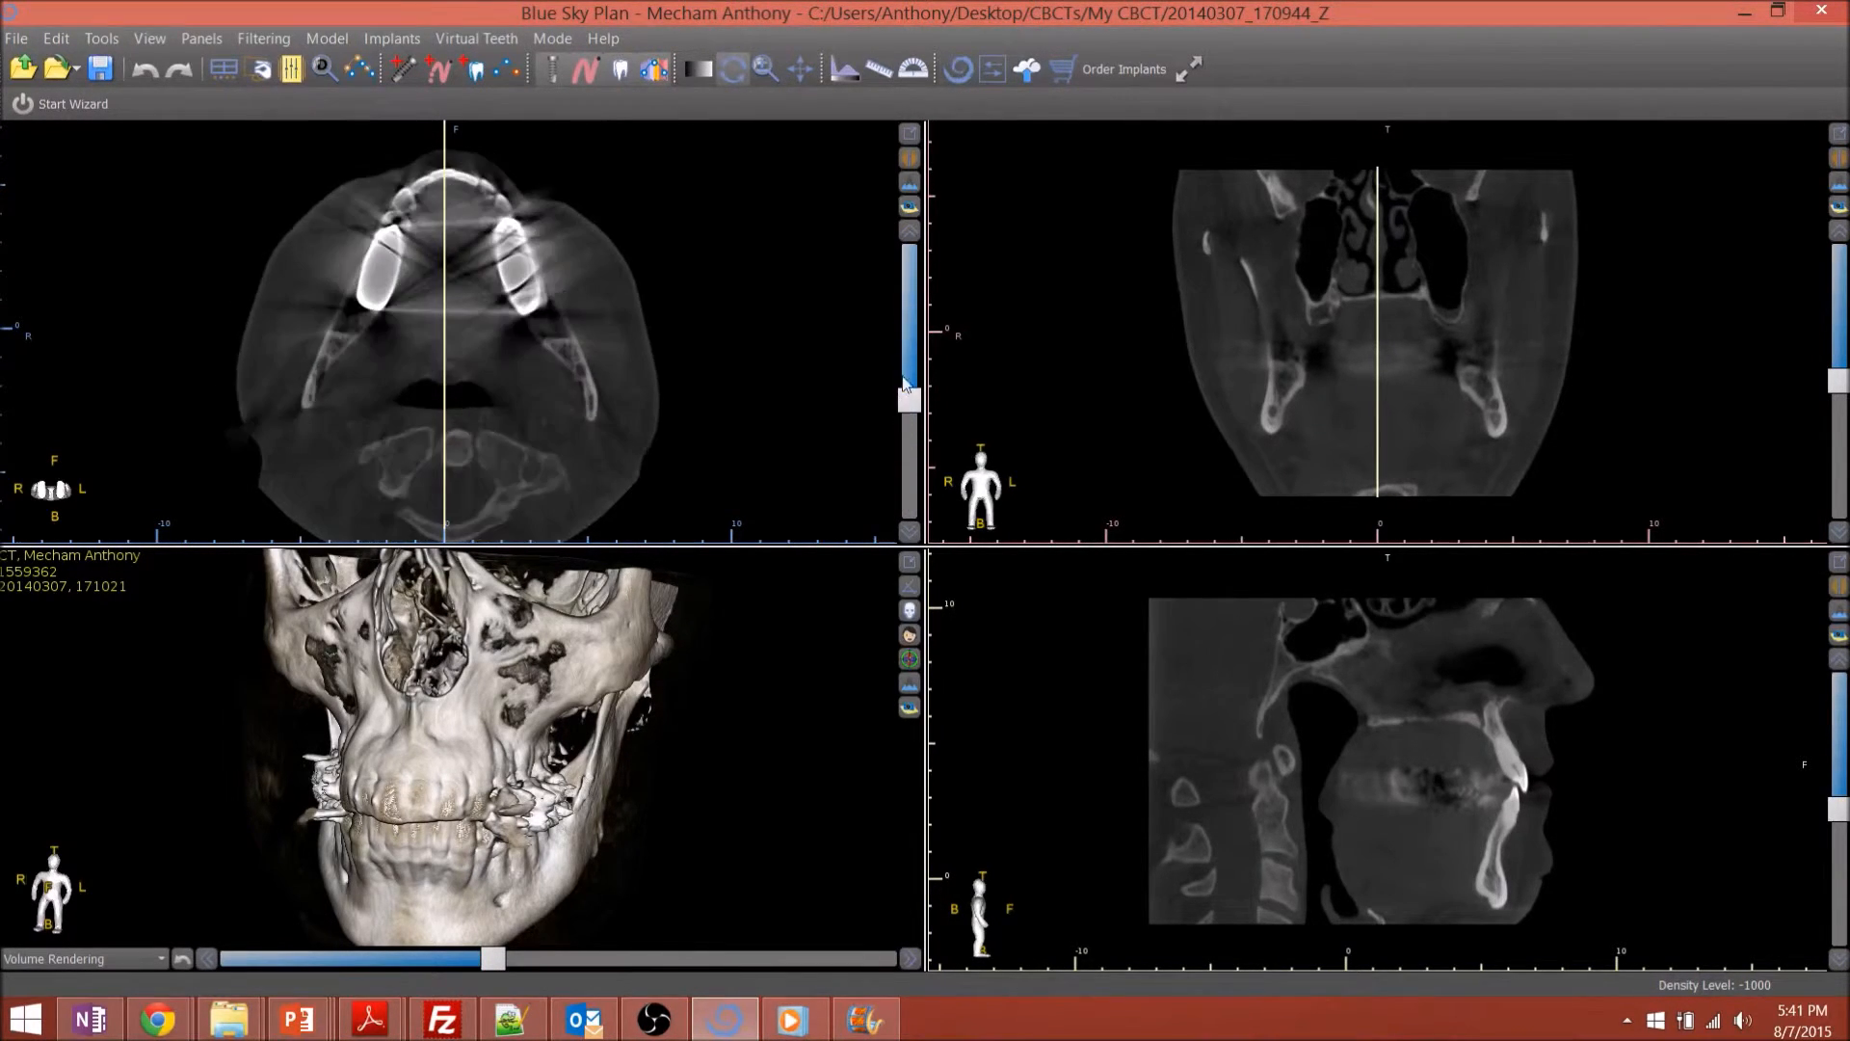
scroll(564, 303, up, 3)
scroll(566, 318, down, 2)
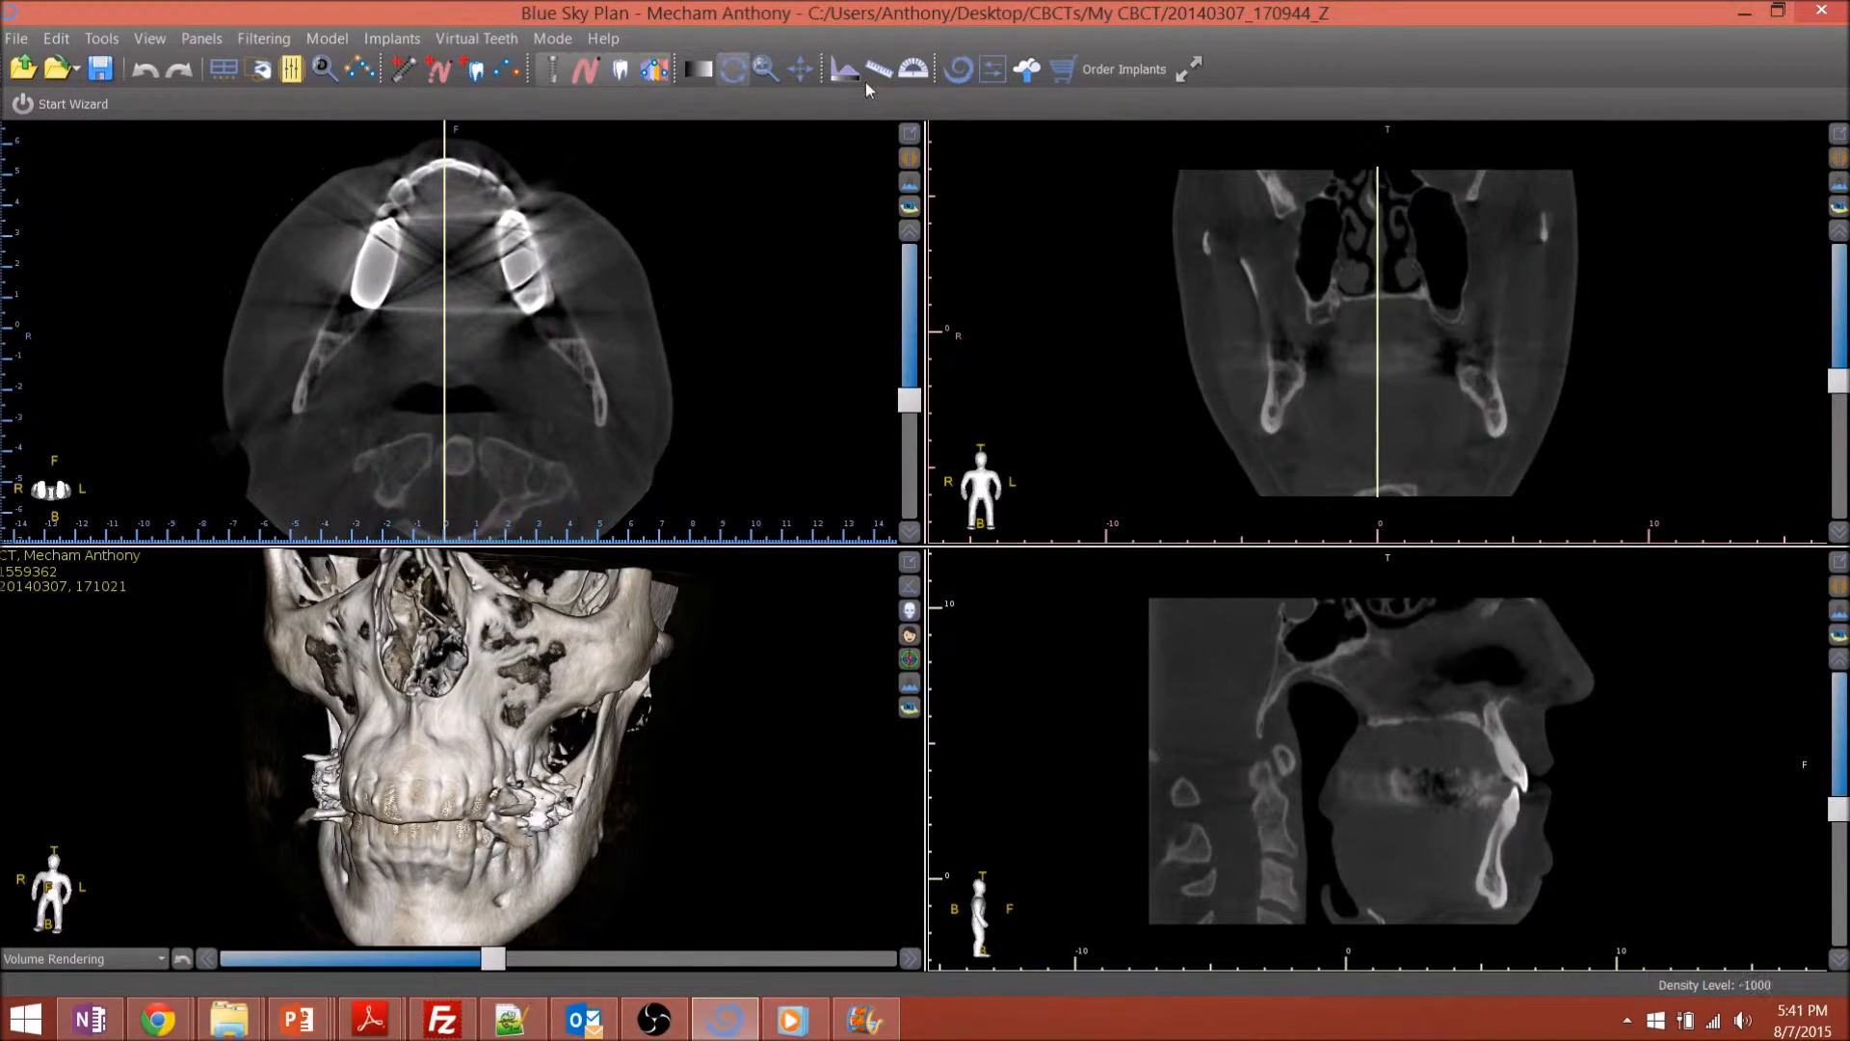
Reposition the axial image within its view and move the axial slice up to the upper tooth roots
click(801, 69)
mouse_move(627, 314)
mouse_down()
mouse_move(601, 321)
mouse_move(665, 300)
mouse_move(631, 318)
mouse_move(633, 299)
mouse_up()
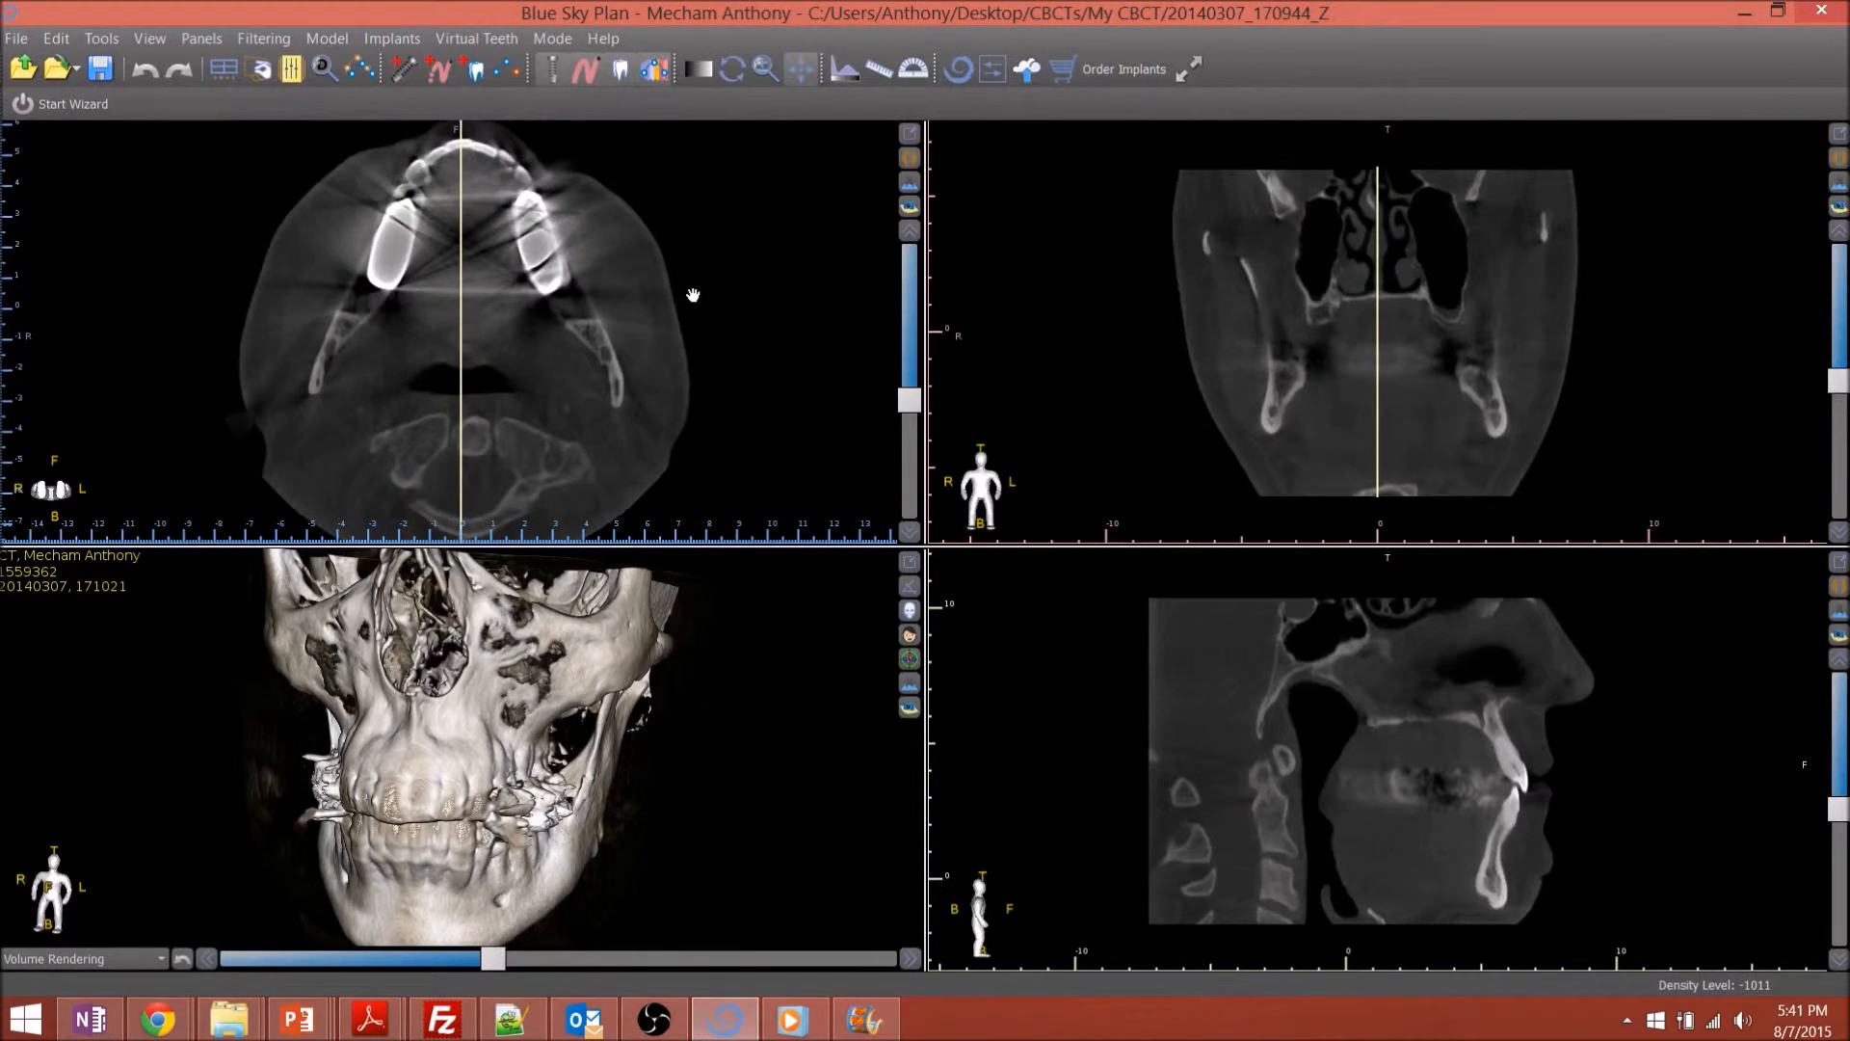
scroll(693, 294, down, 1)
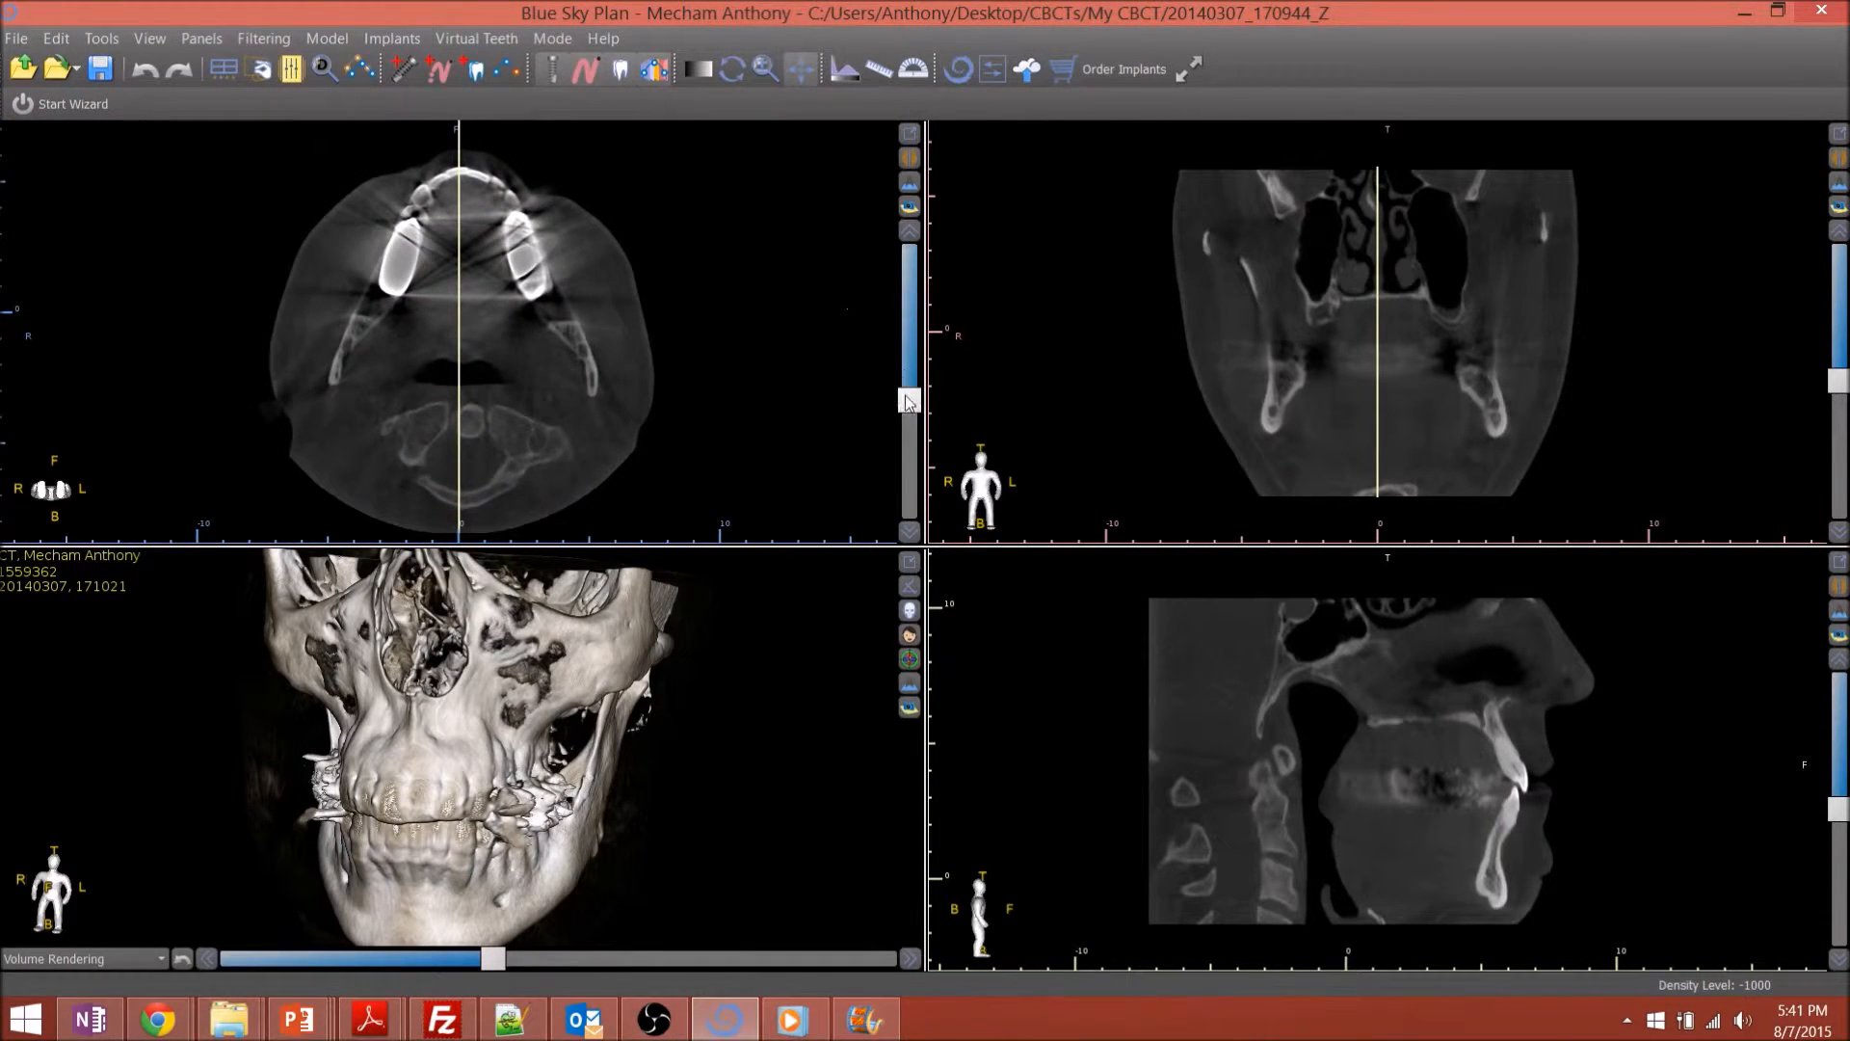
drag(909, 399, 908, 381)
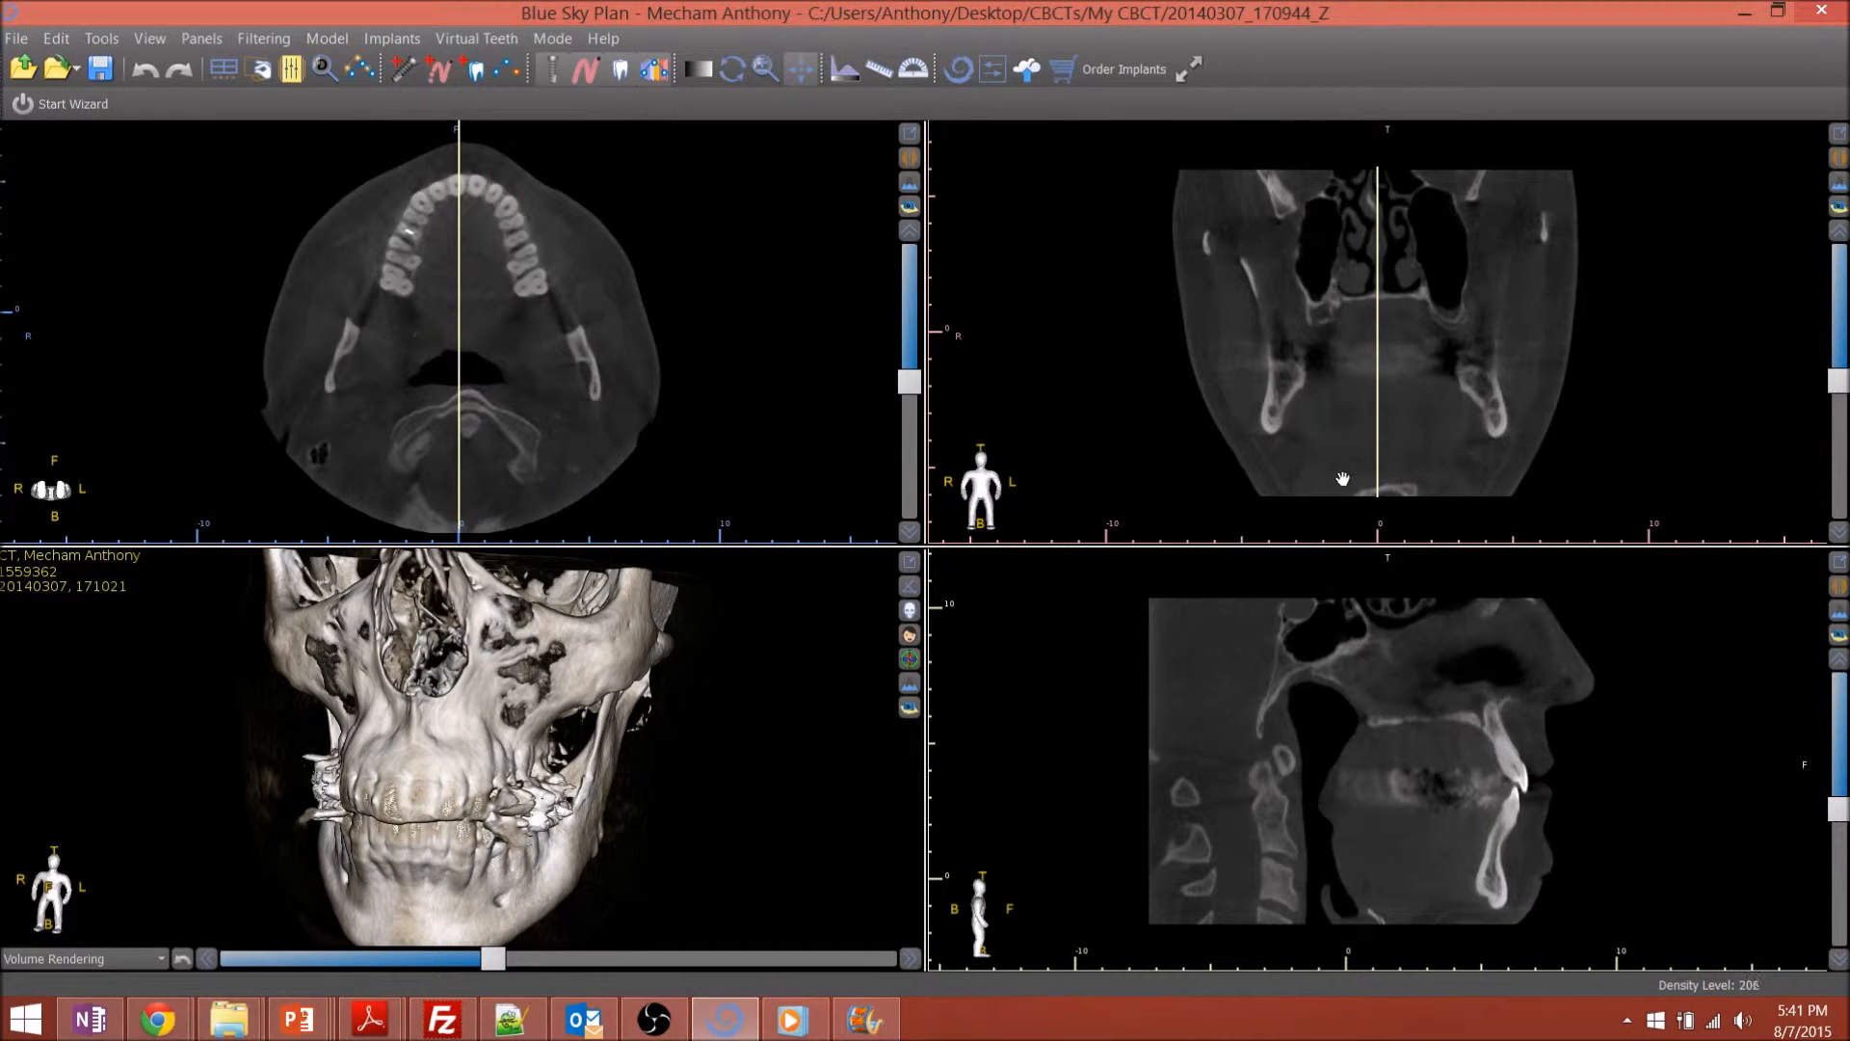
Show the coronal and axial projection lines in the 2D views
click(150, 38)
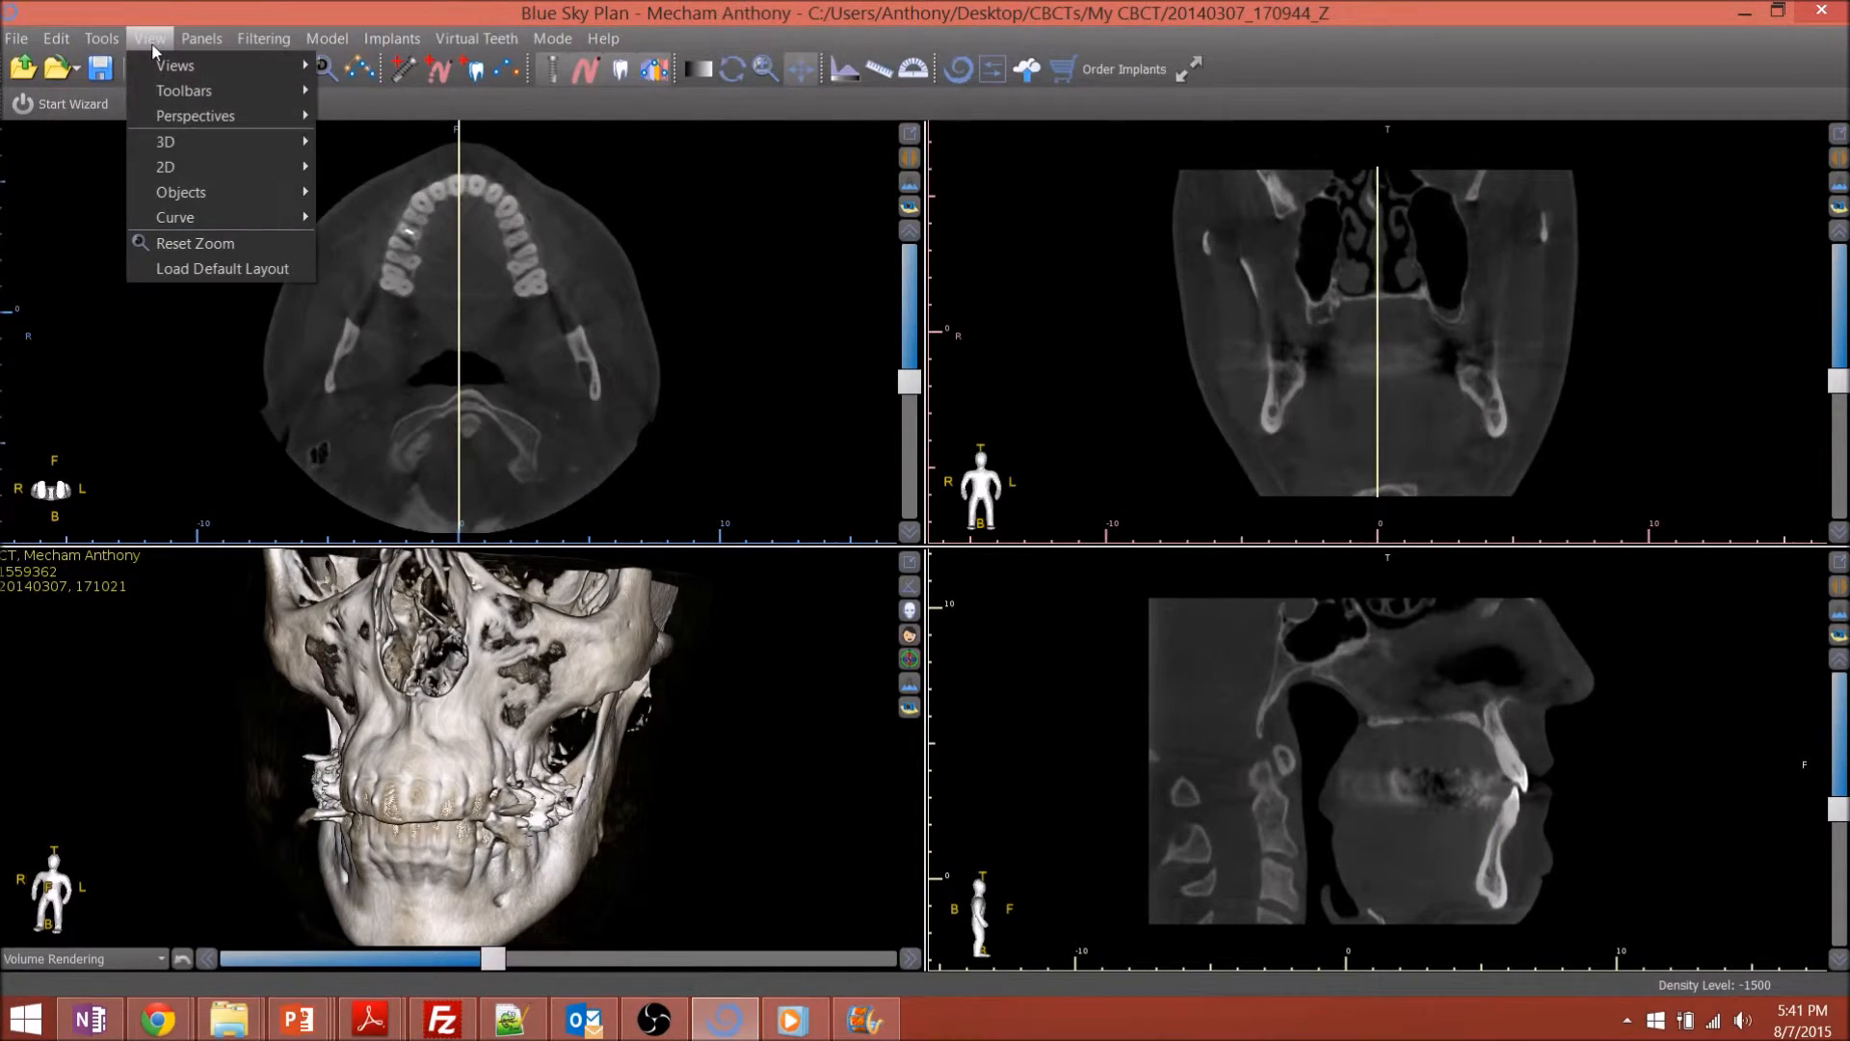
mouse_move(206, 170)
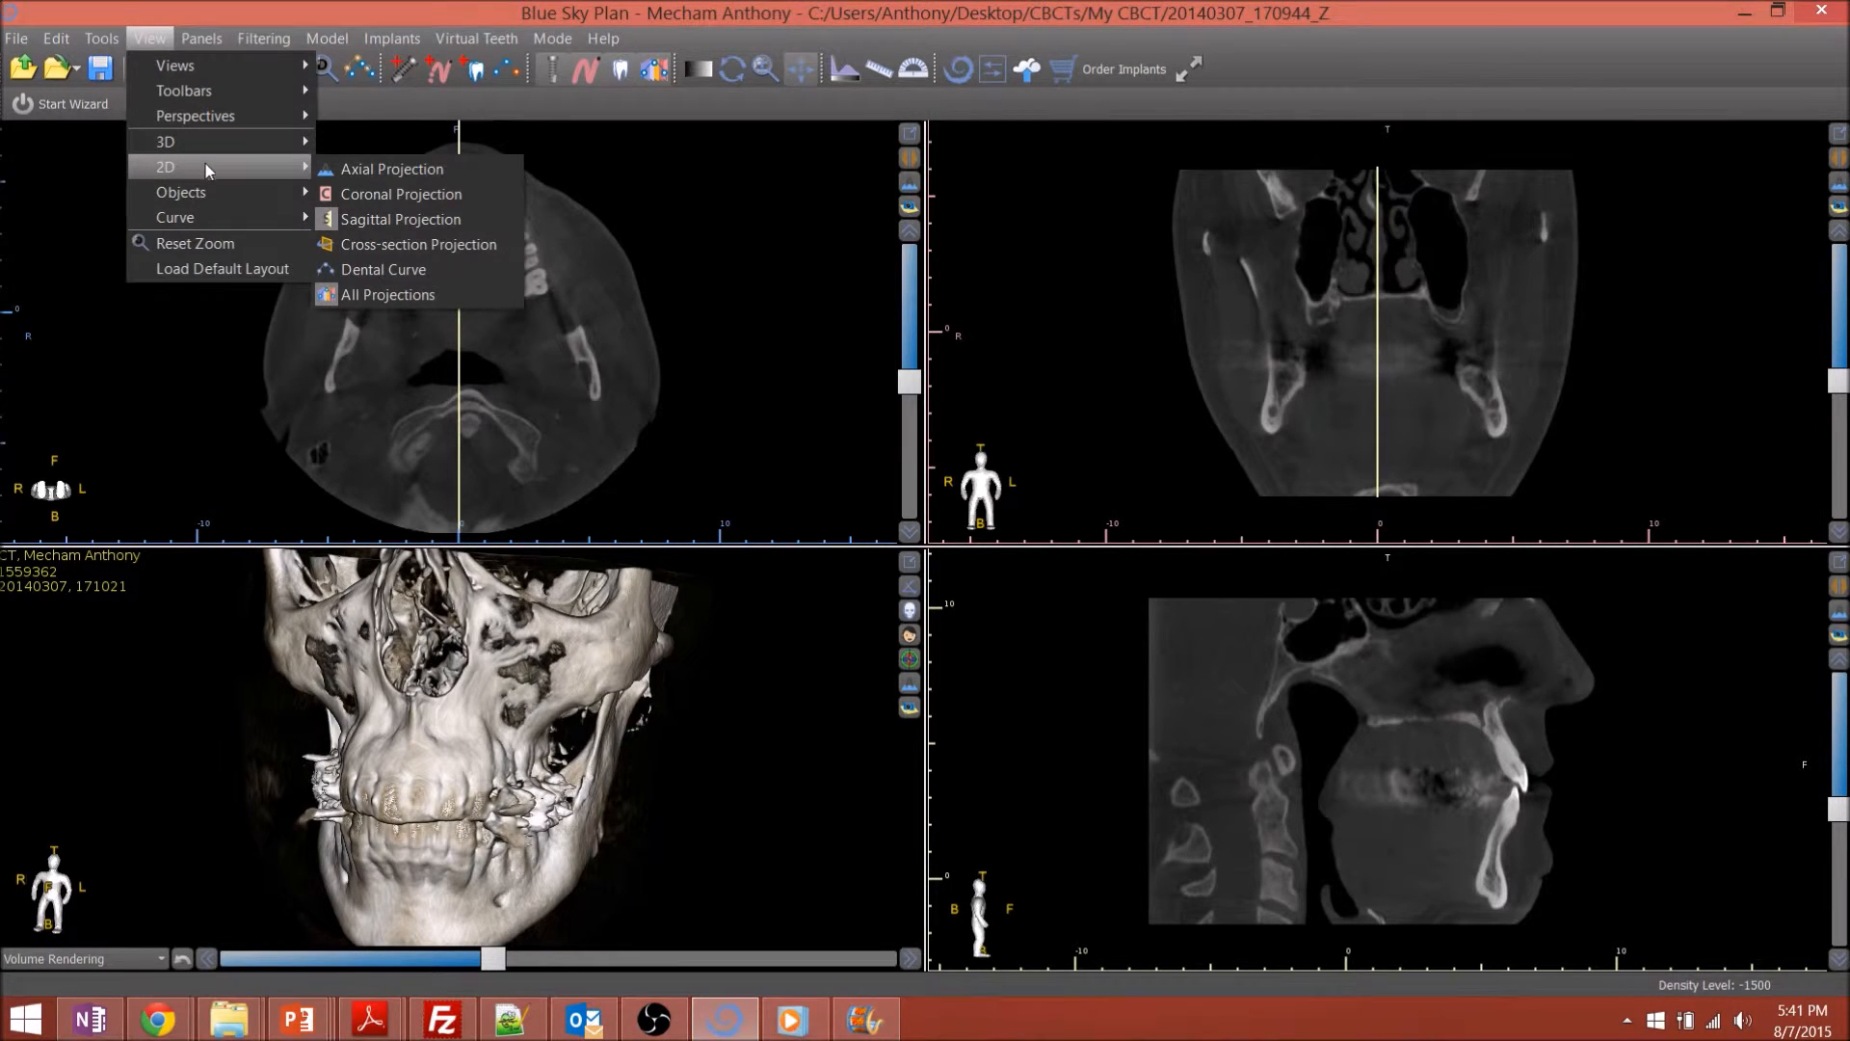
click(390, 194)
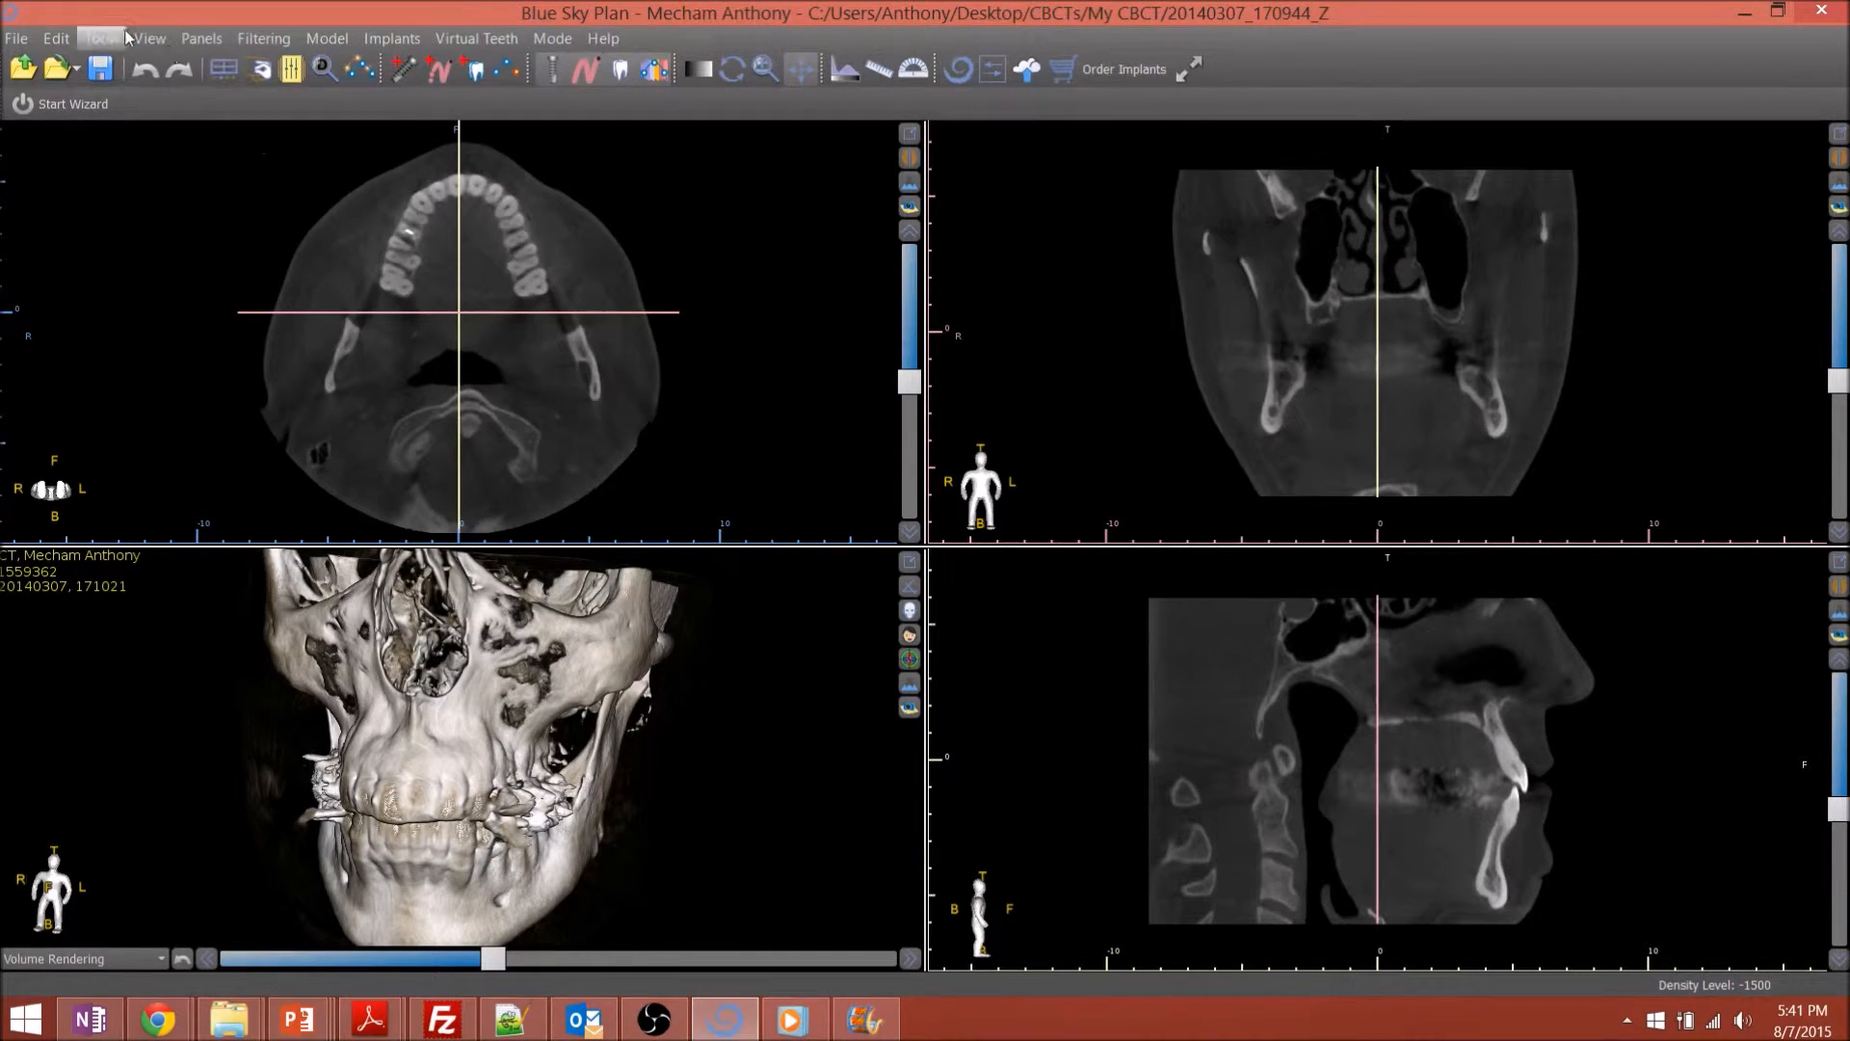
click(149, 43)
mouse_move(232, 164)
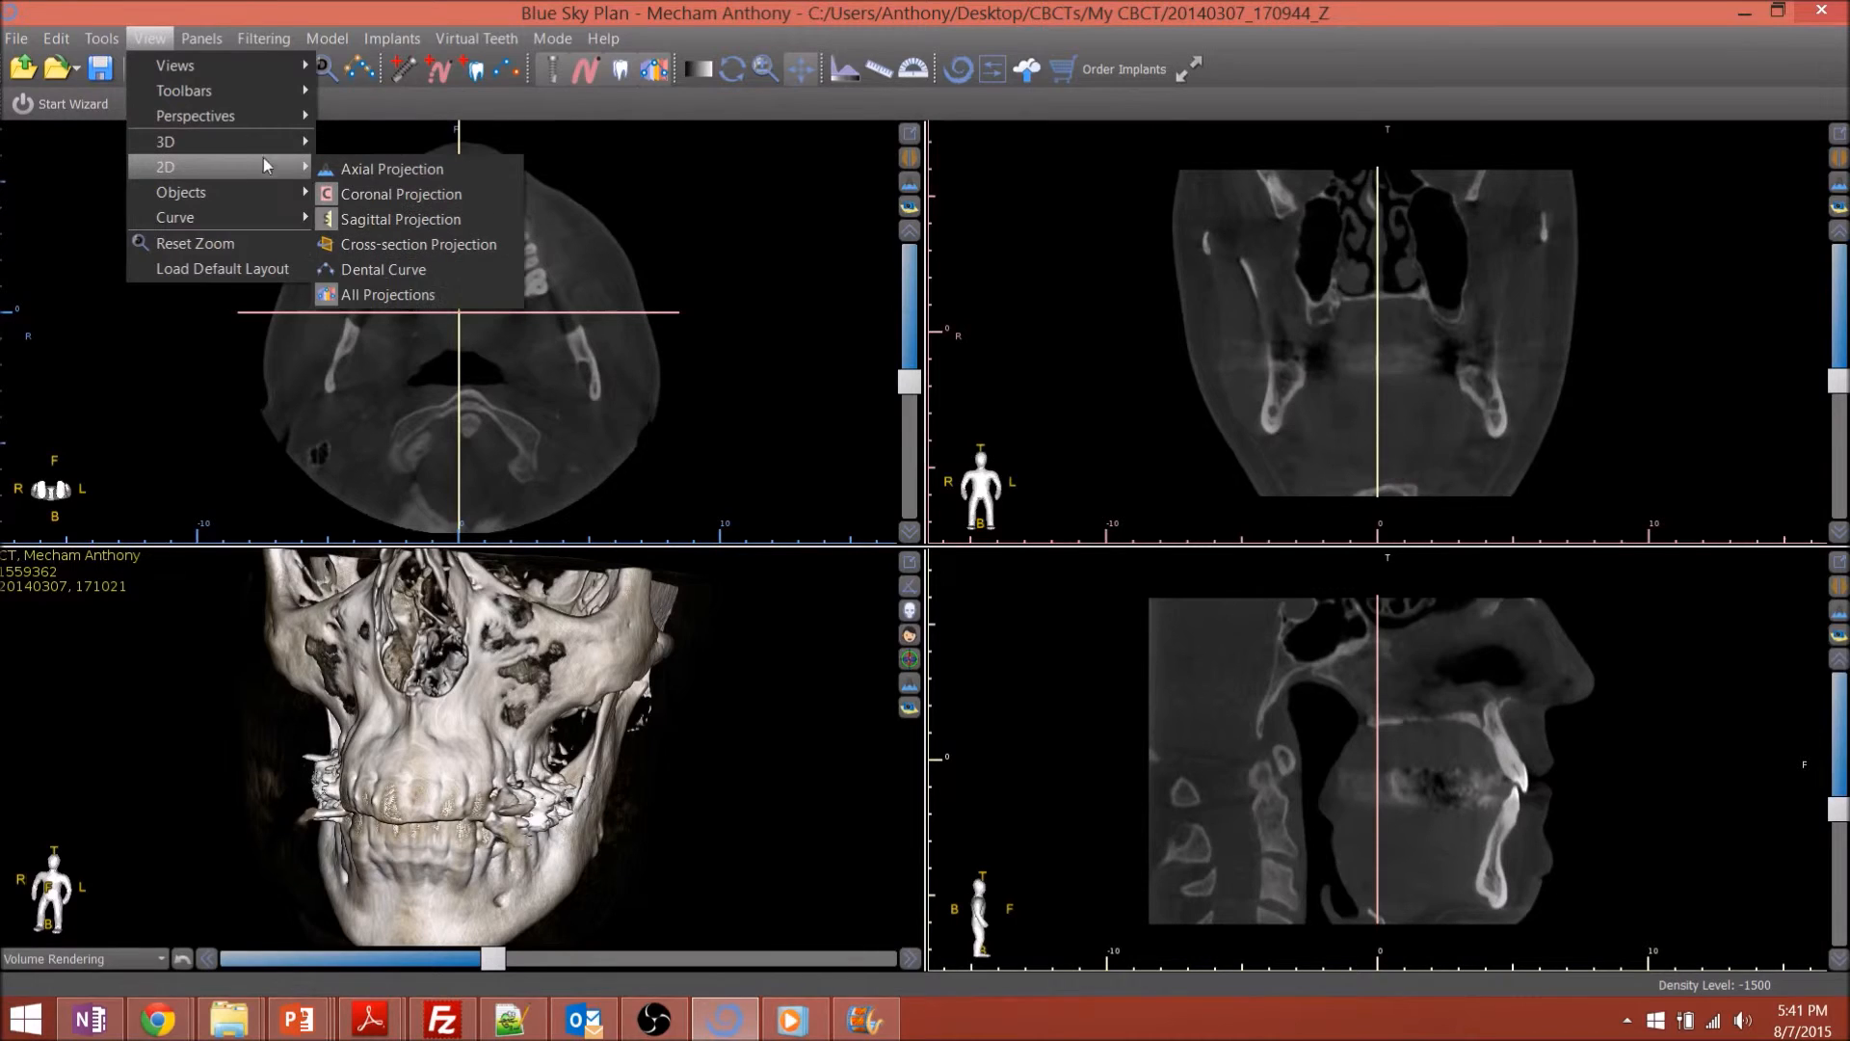
click(383, 168)
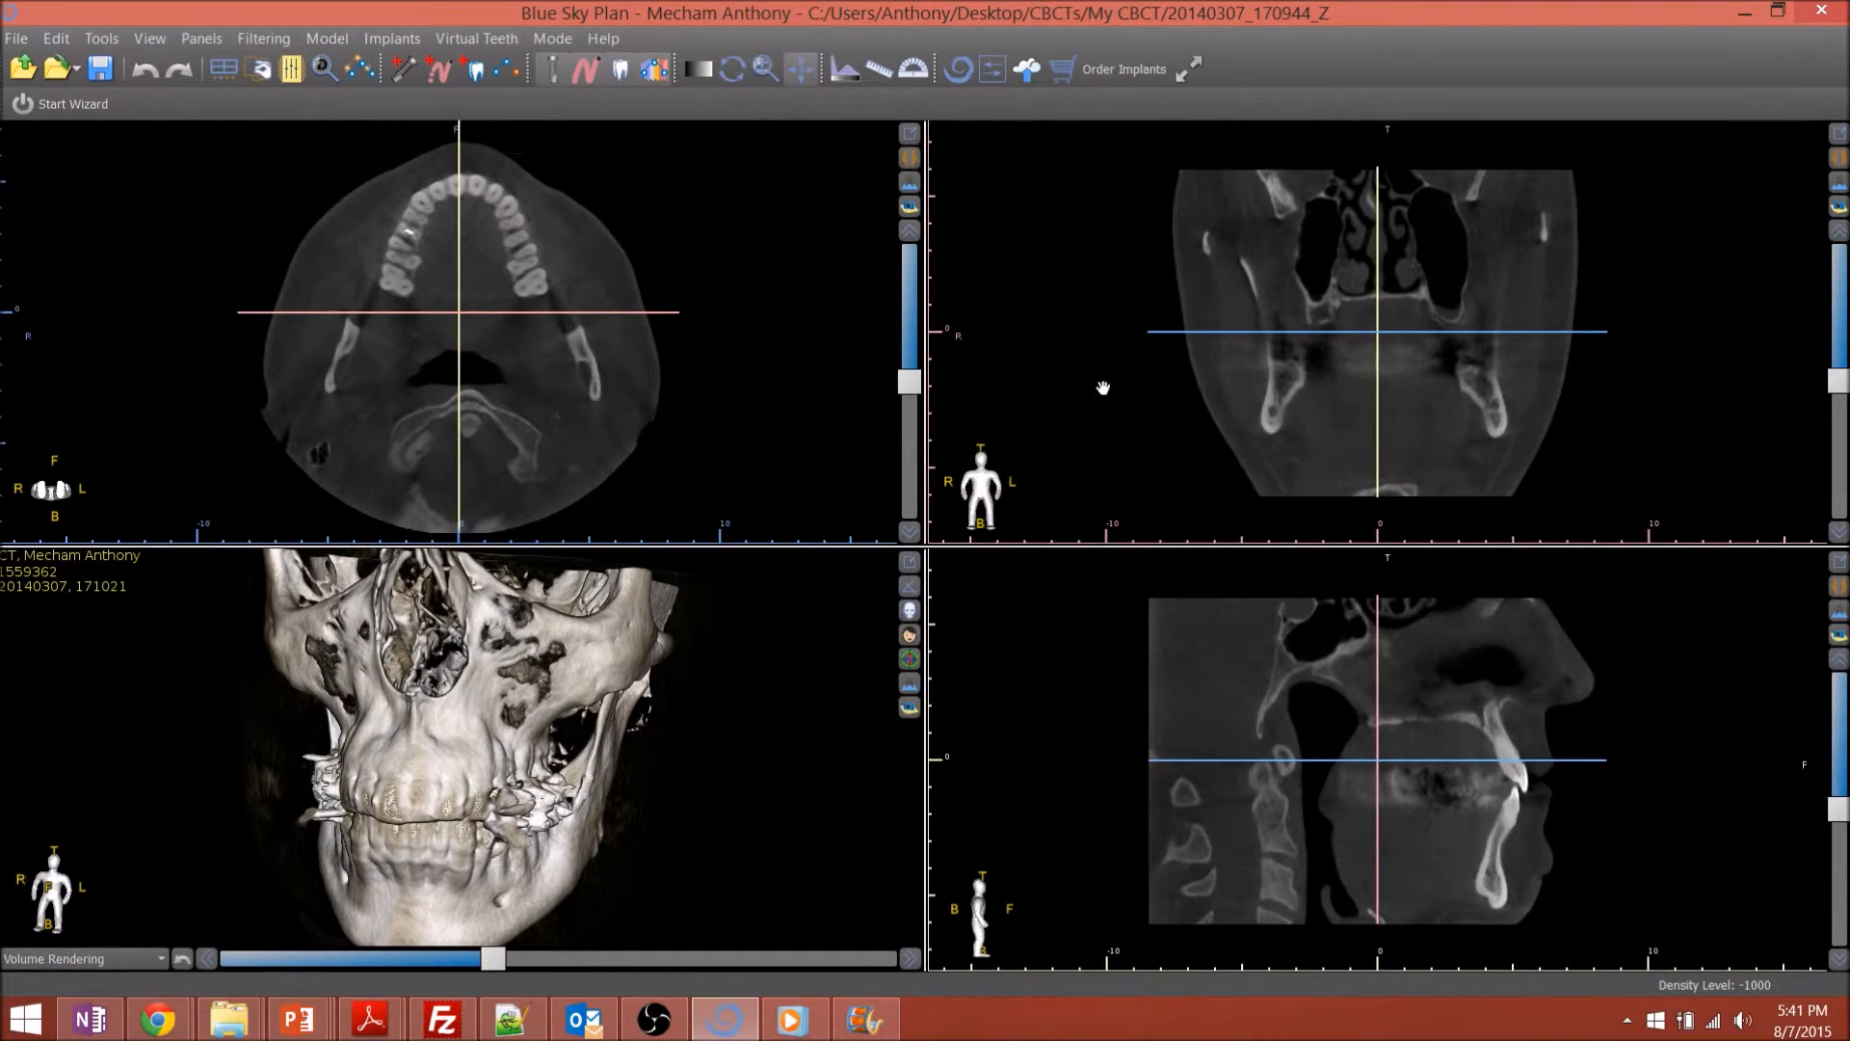
Examine the coronal slices from the molars back through the cervical spine to the jaw joints
drag(1228, 344, 1276, 322)
scroll(1441, 301, up, 5)
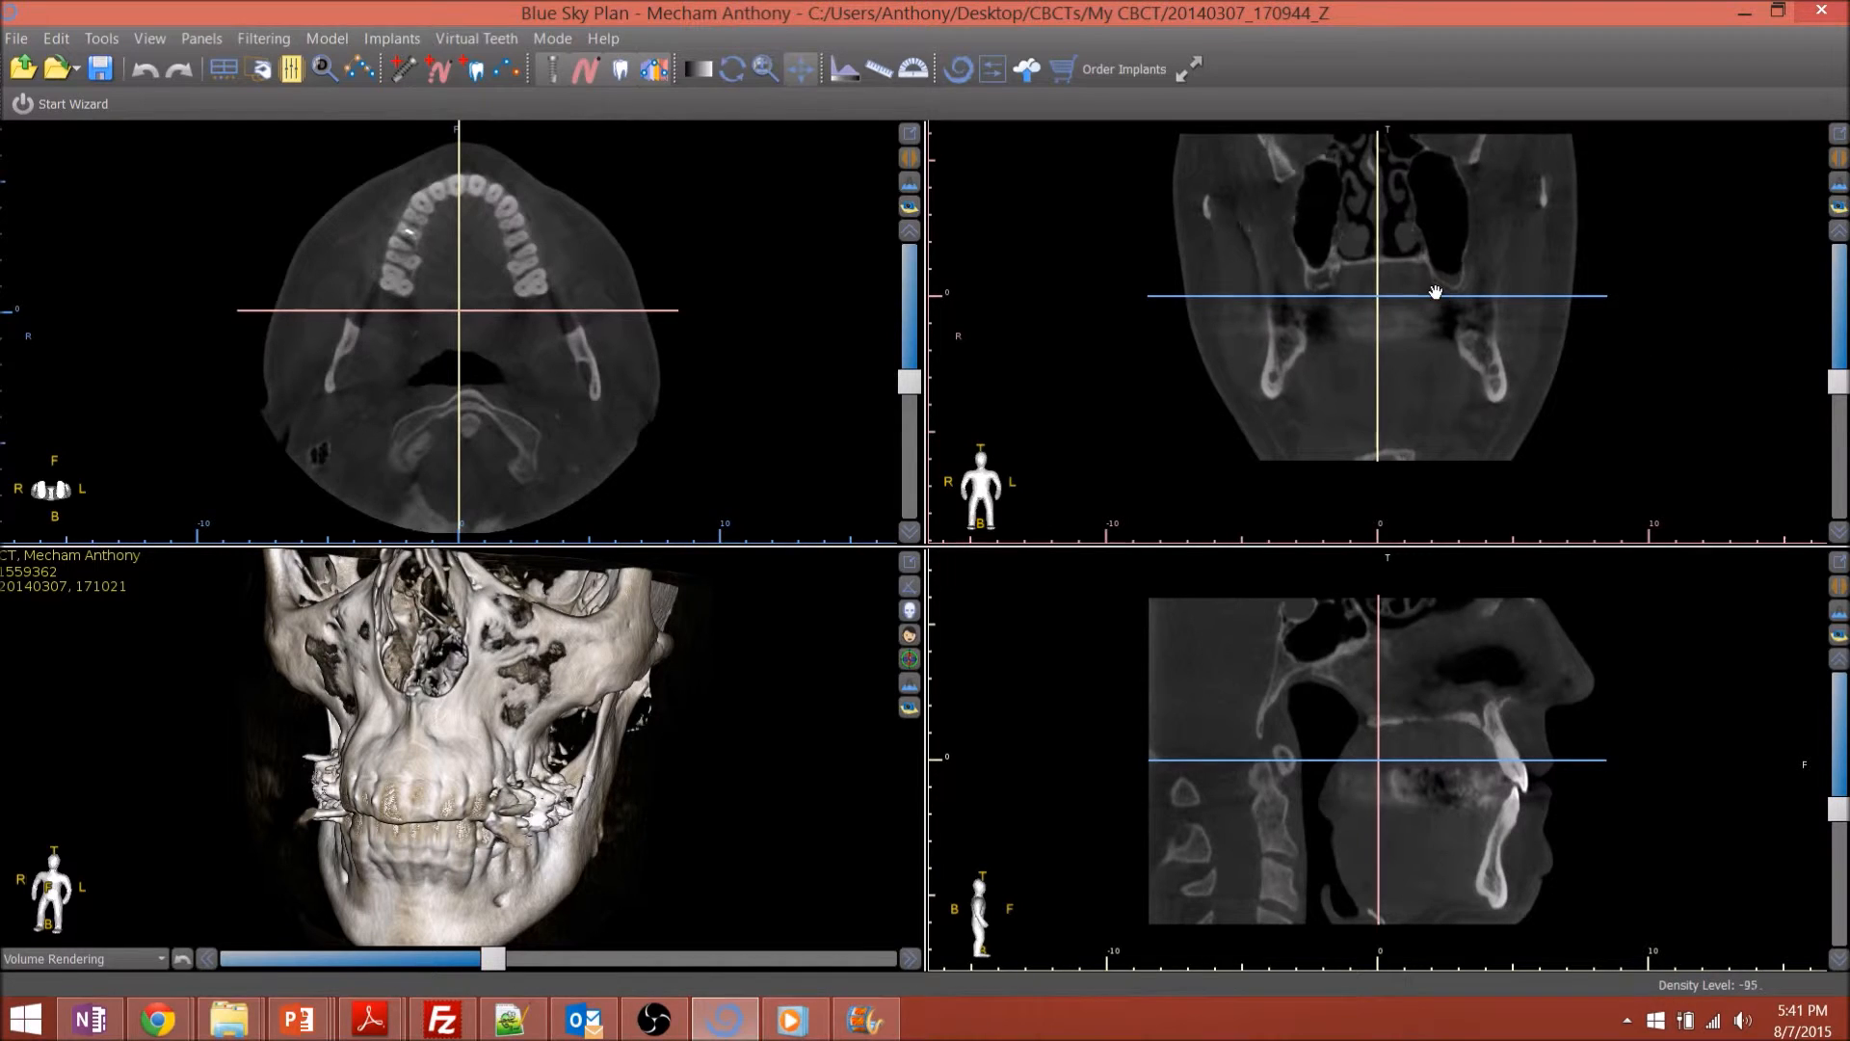
scroll(1450, 311, up, 5)
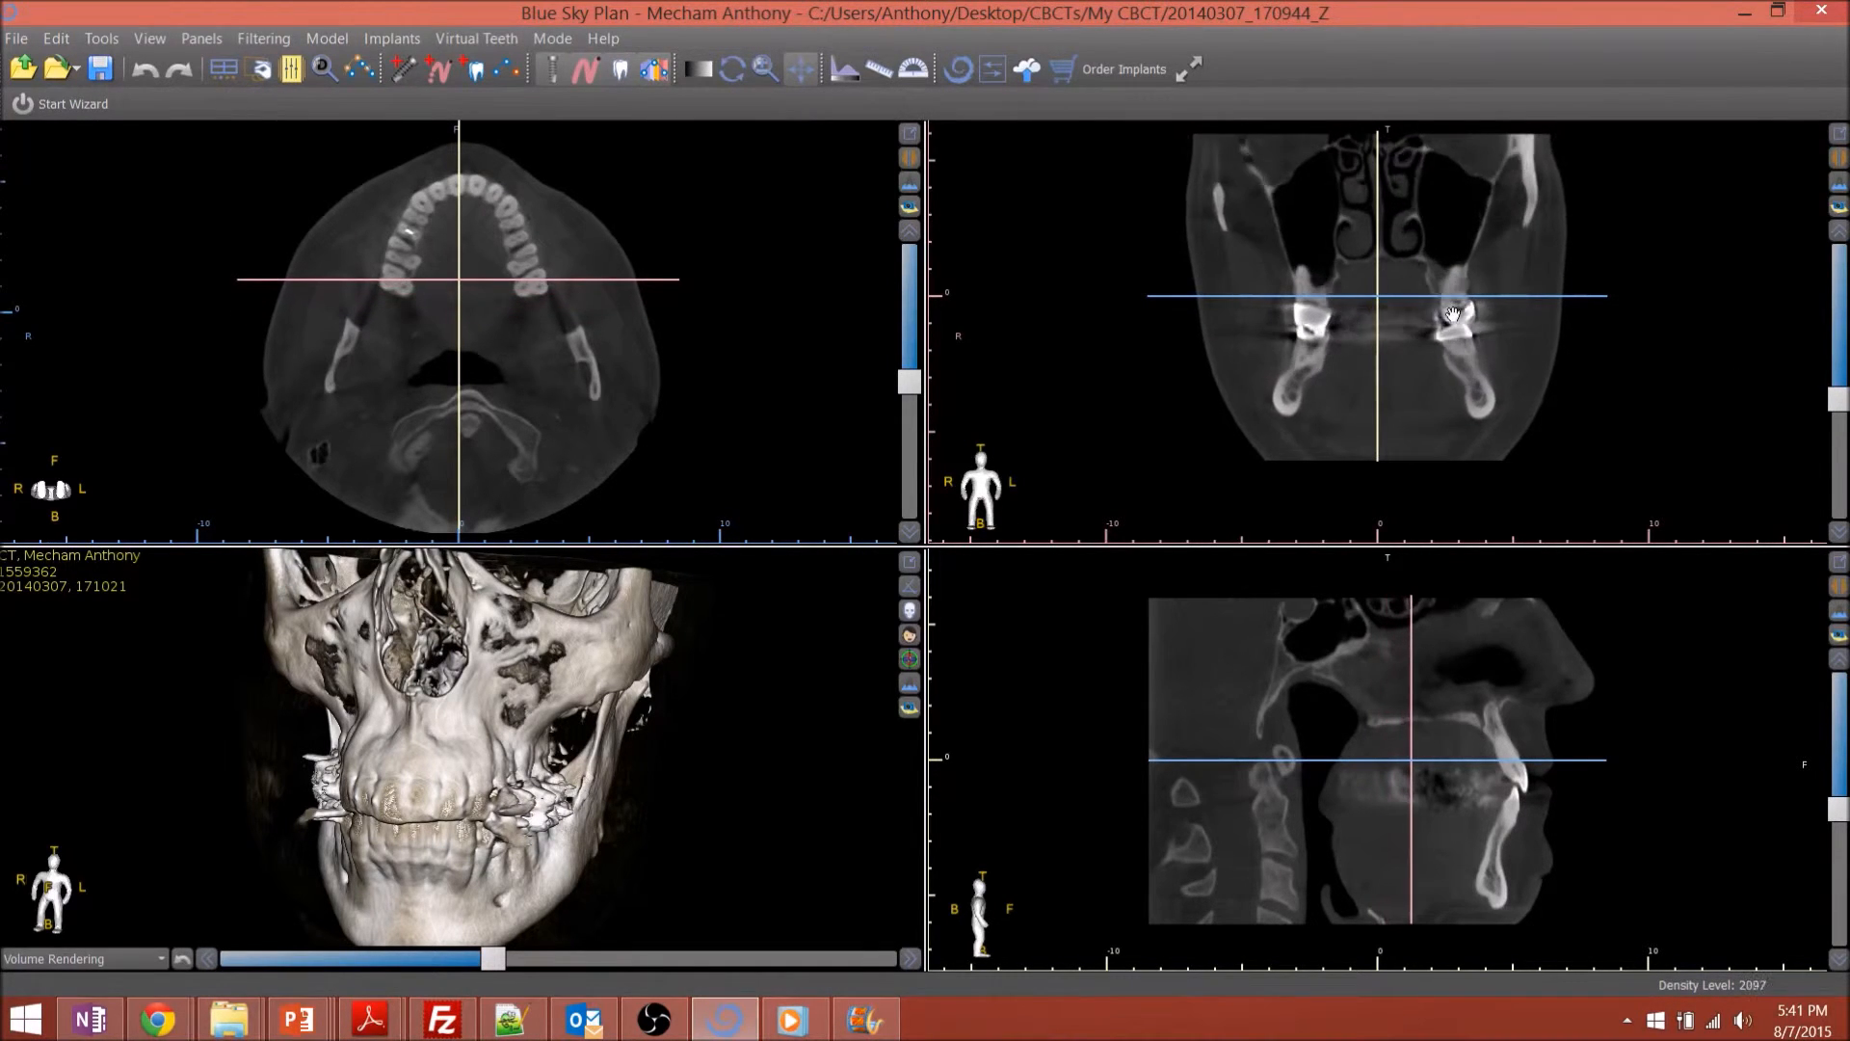
scroll(1451, 327, down, 4)
scroll(1451, 328, down, 5)
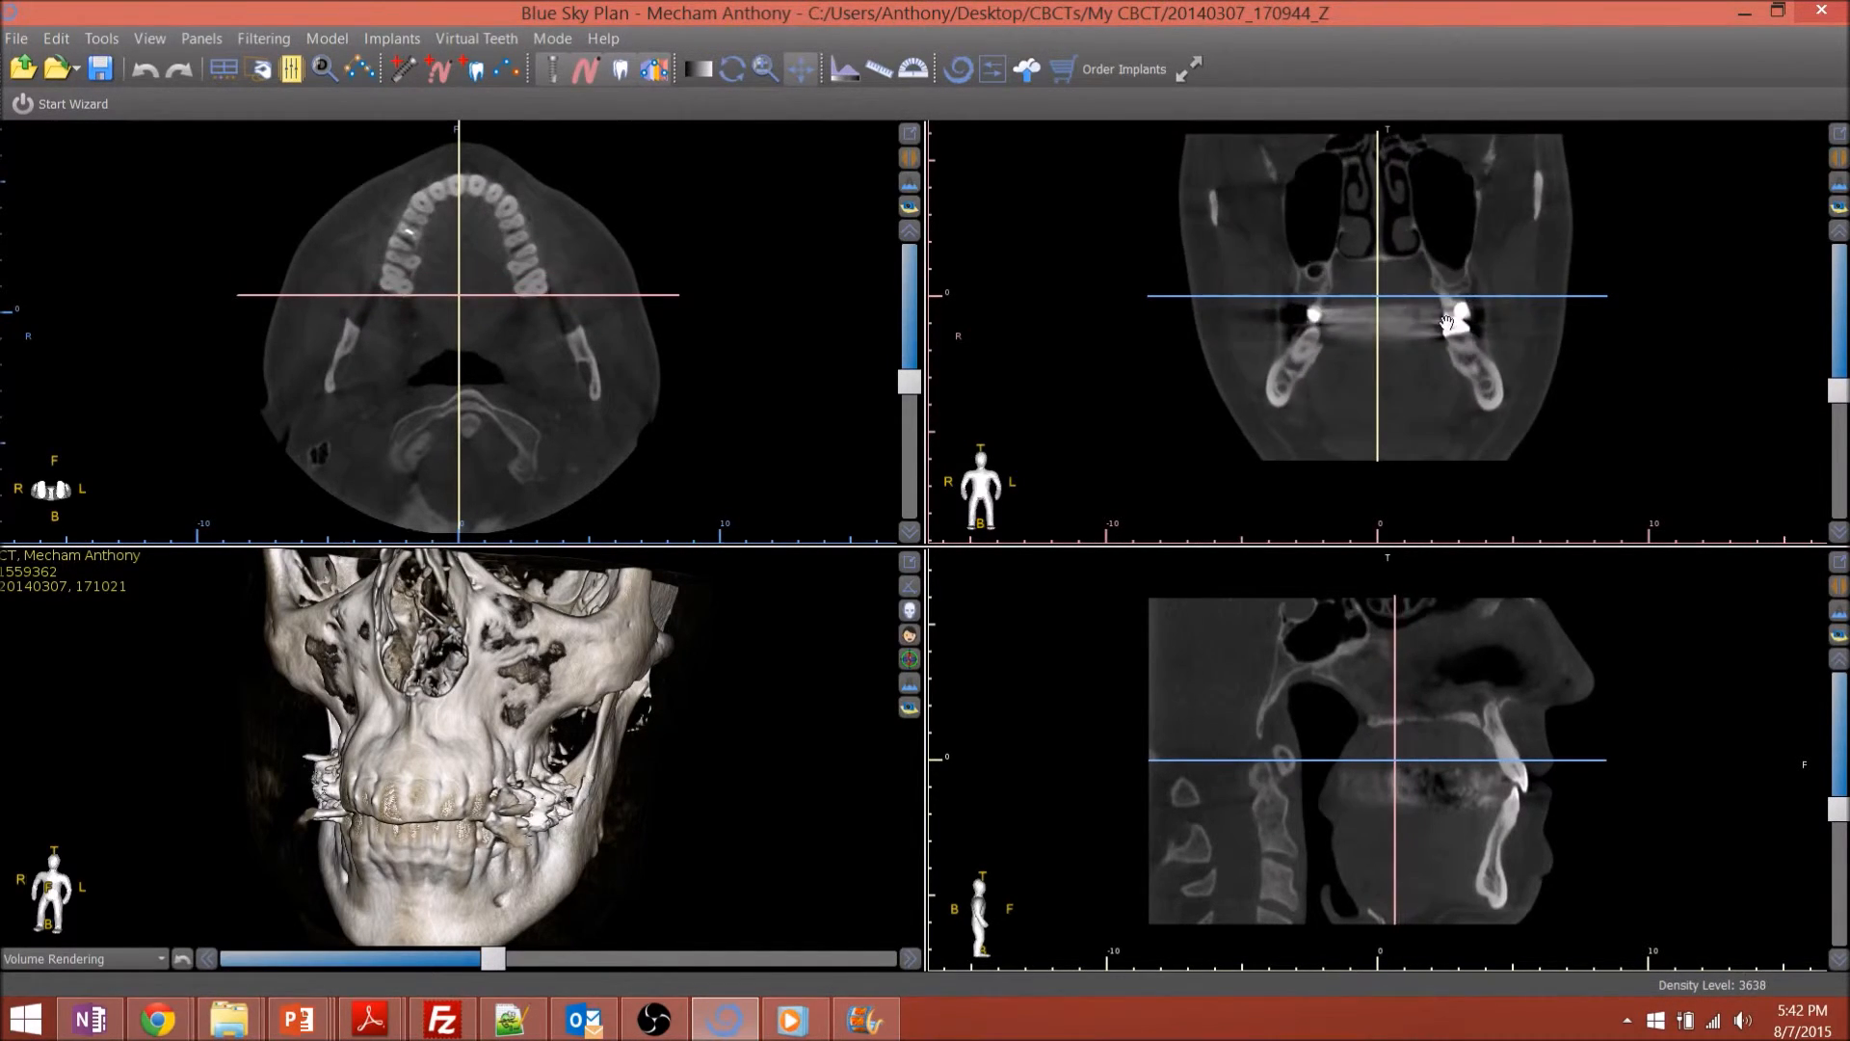
scroll(1460, 312, up, 1)
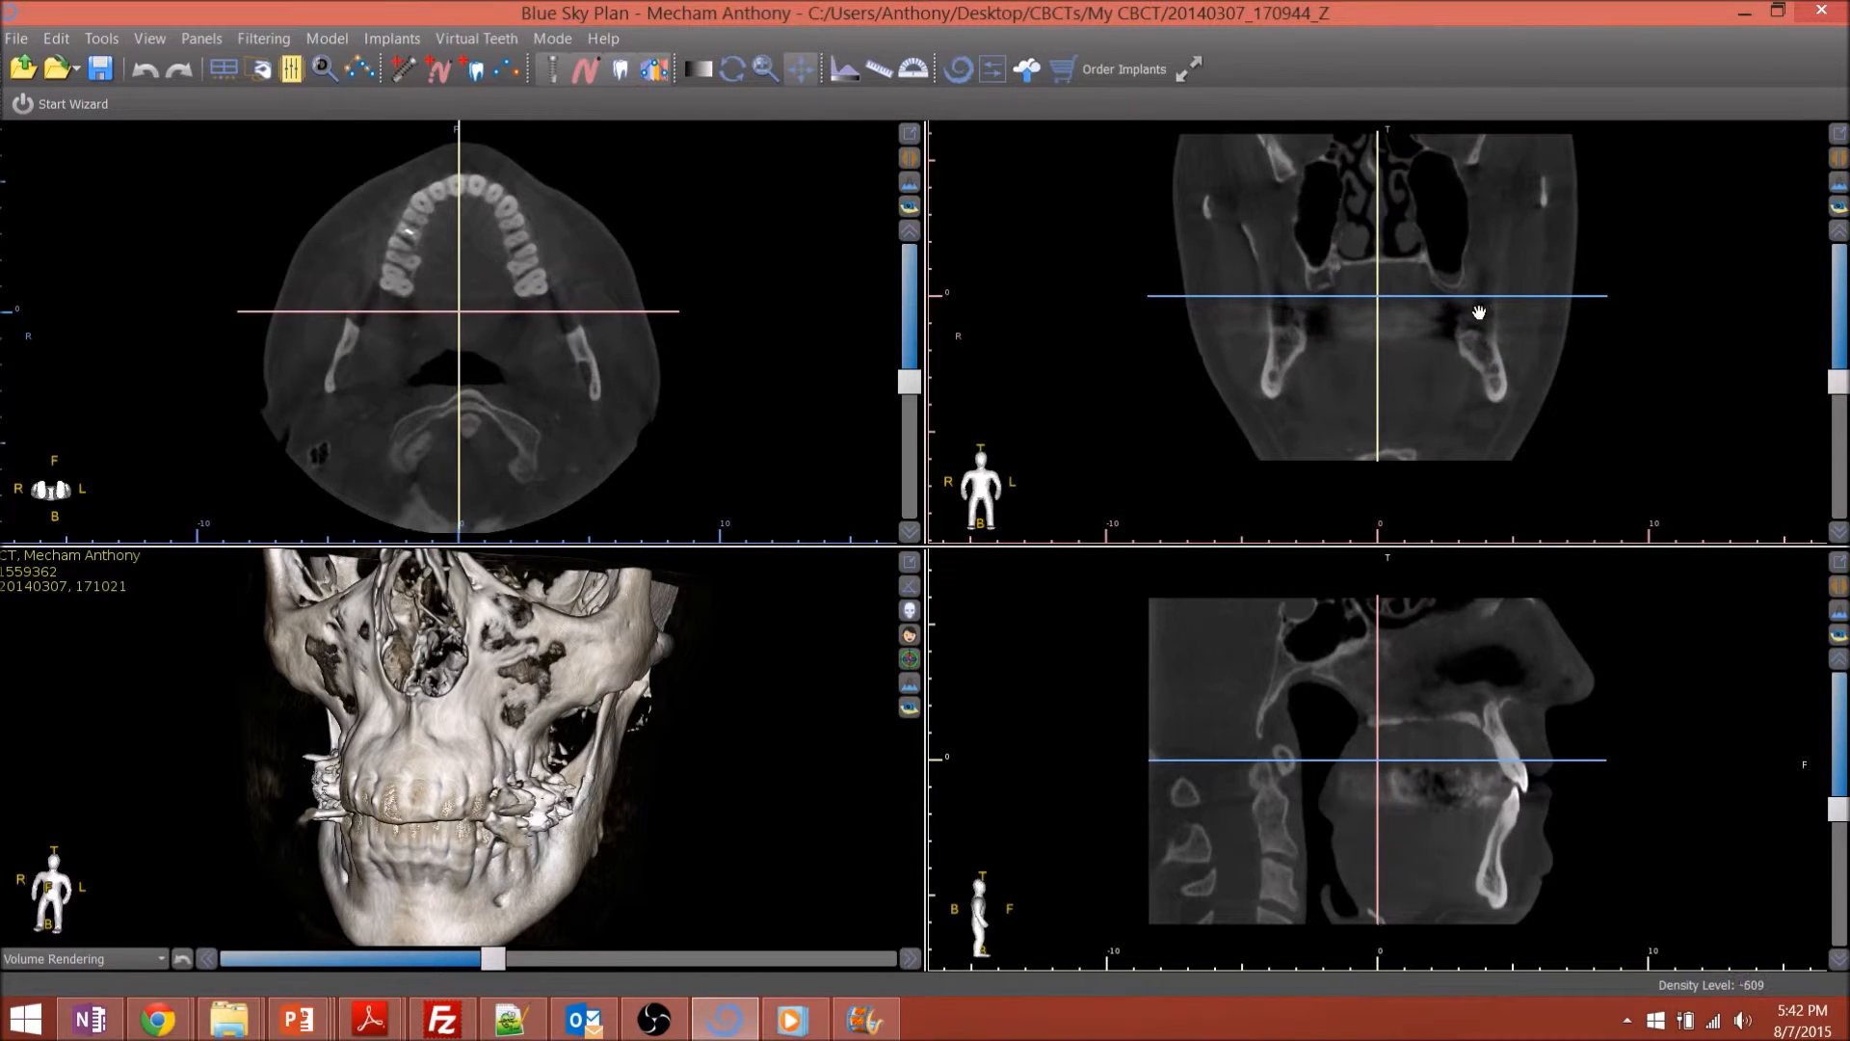
drag(1840, 384, 1840, 325)
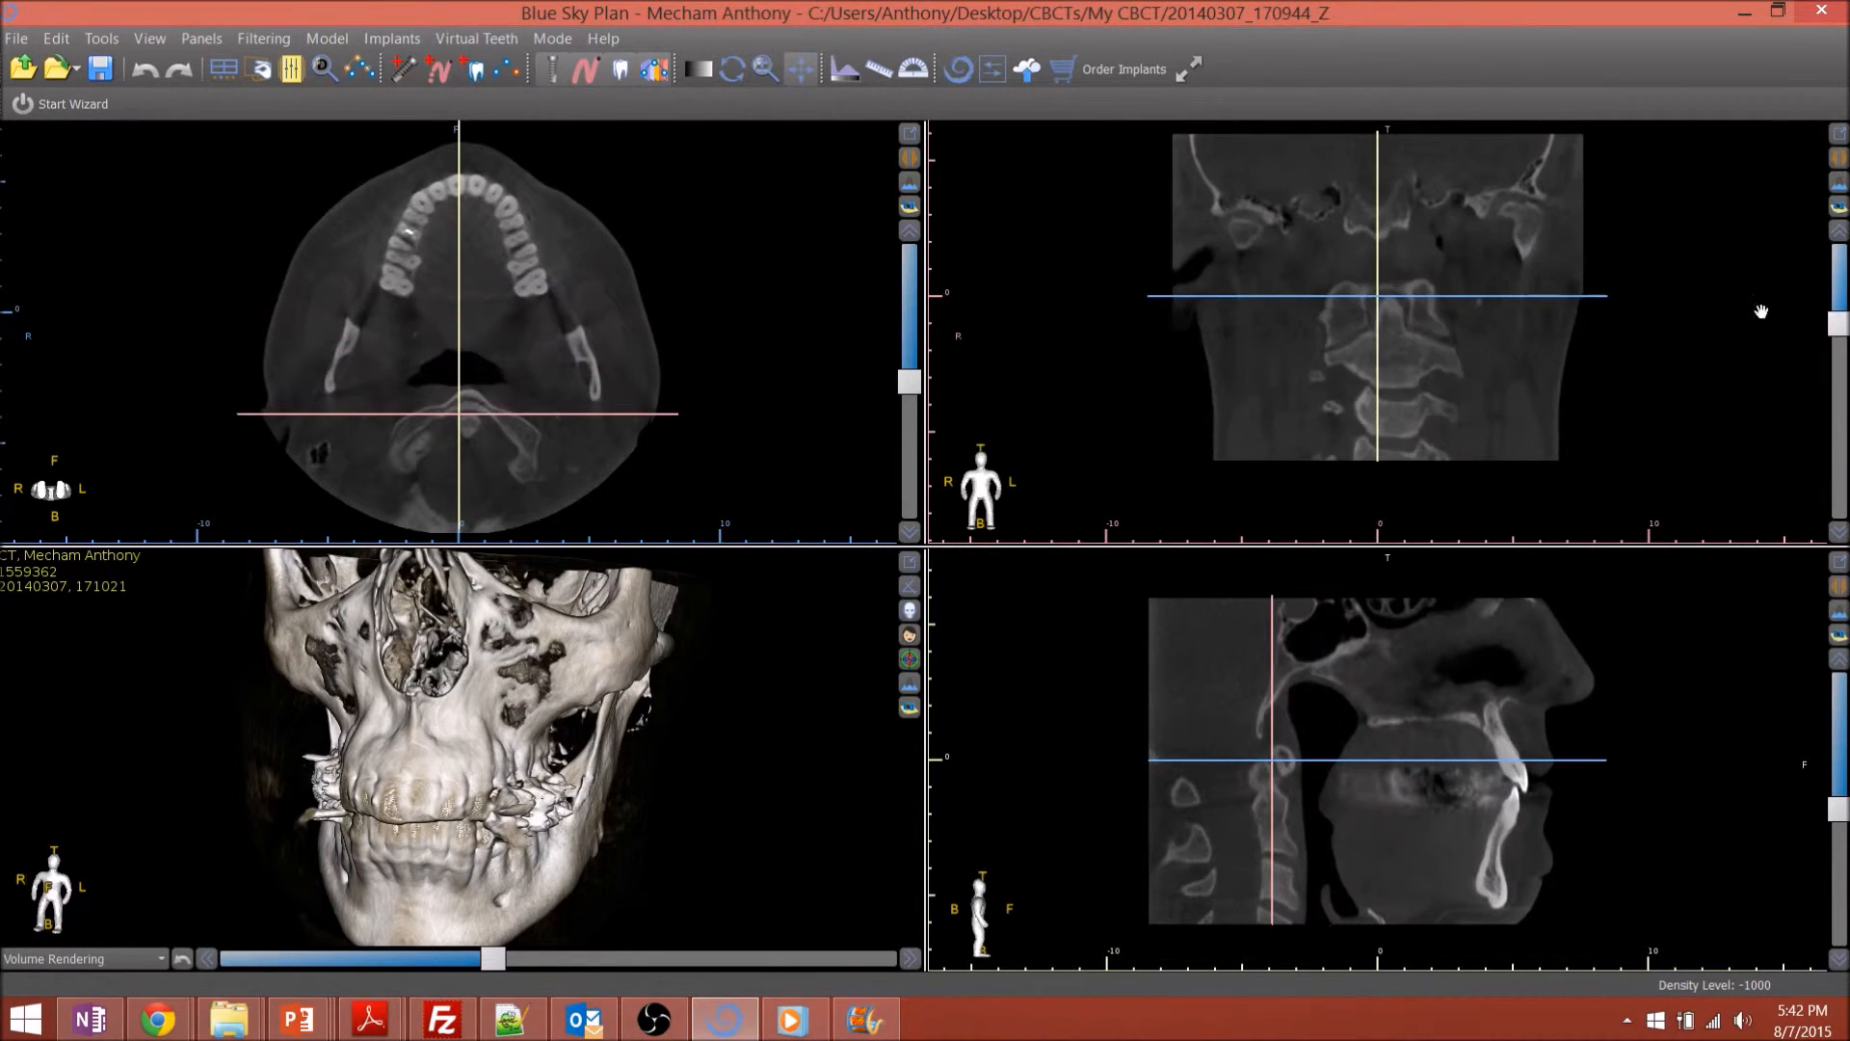
drag(1516, 321, 1515, 346)
scroll(1445, 294, up, 10)
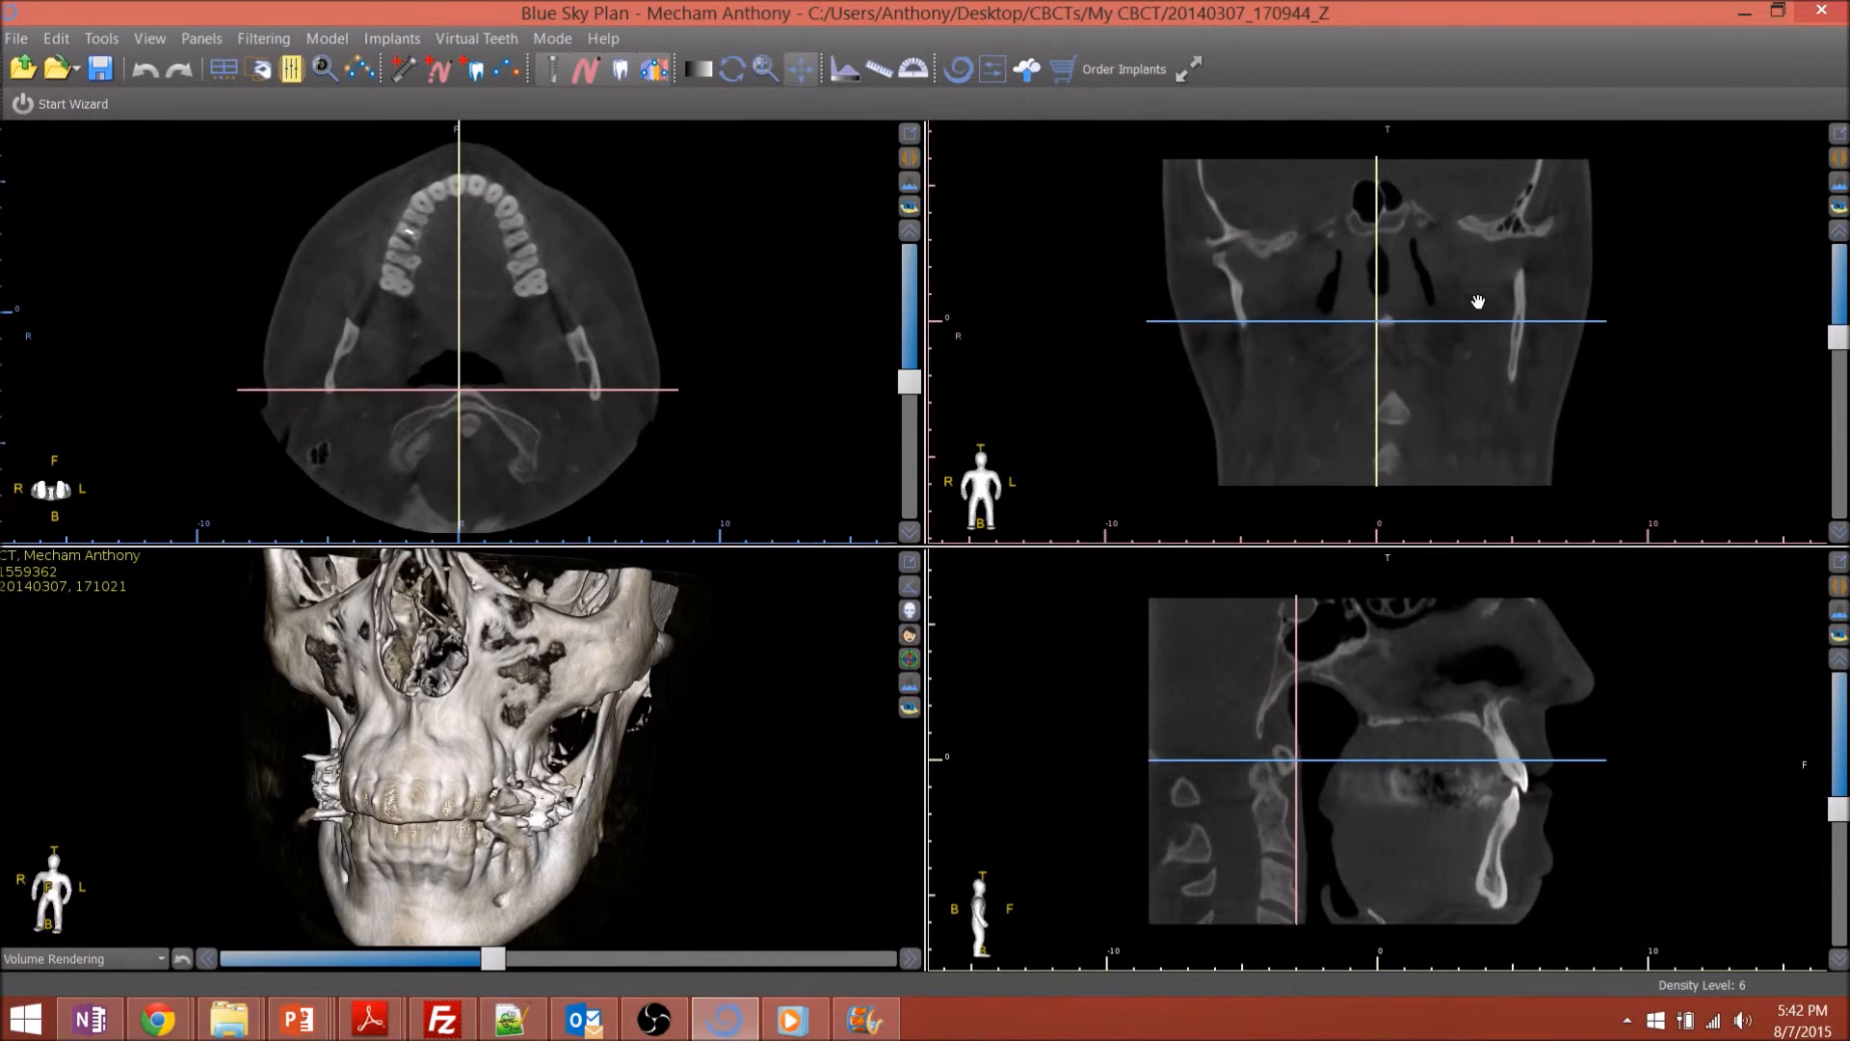
click(700, 70)
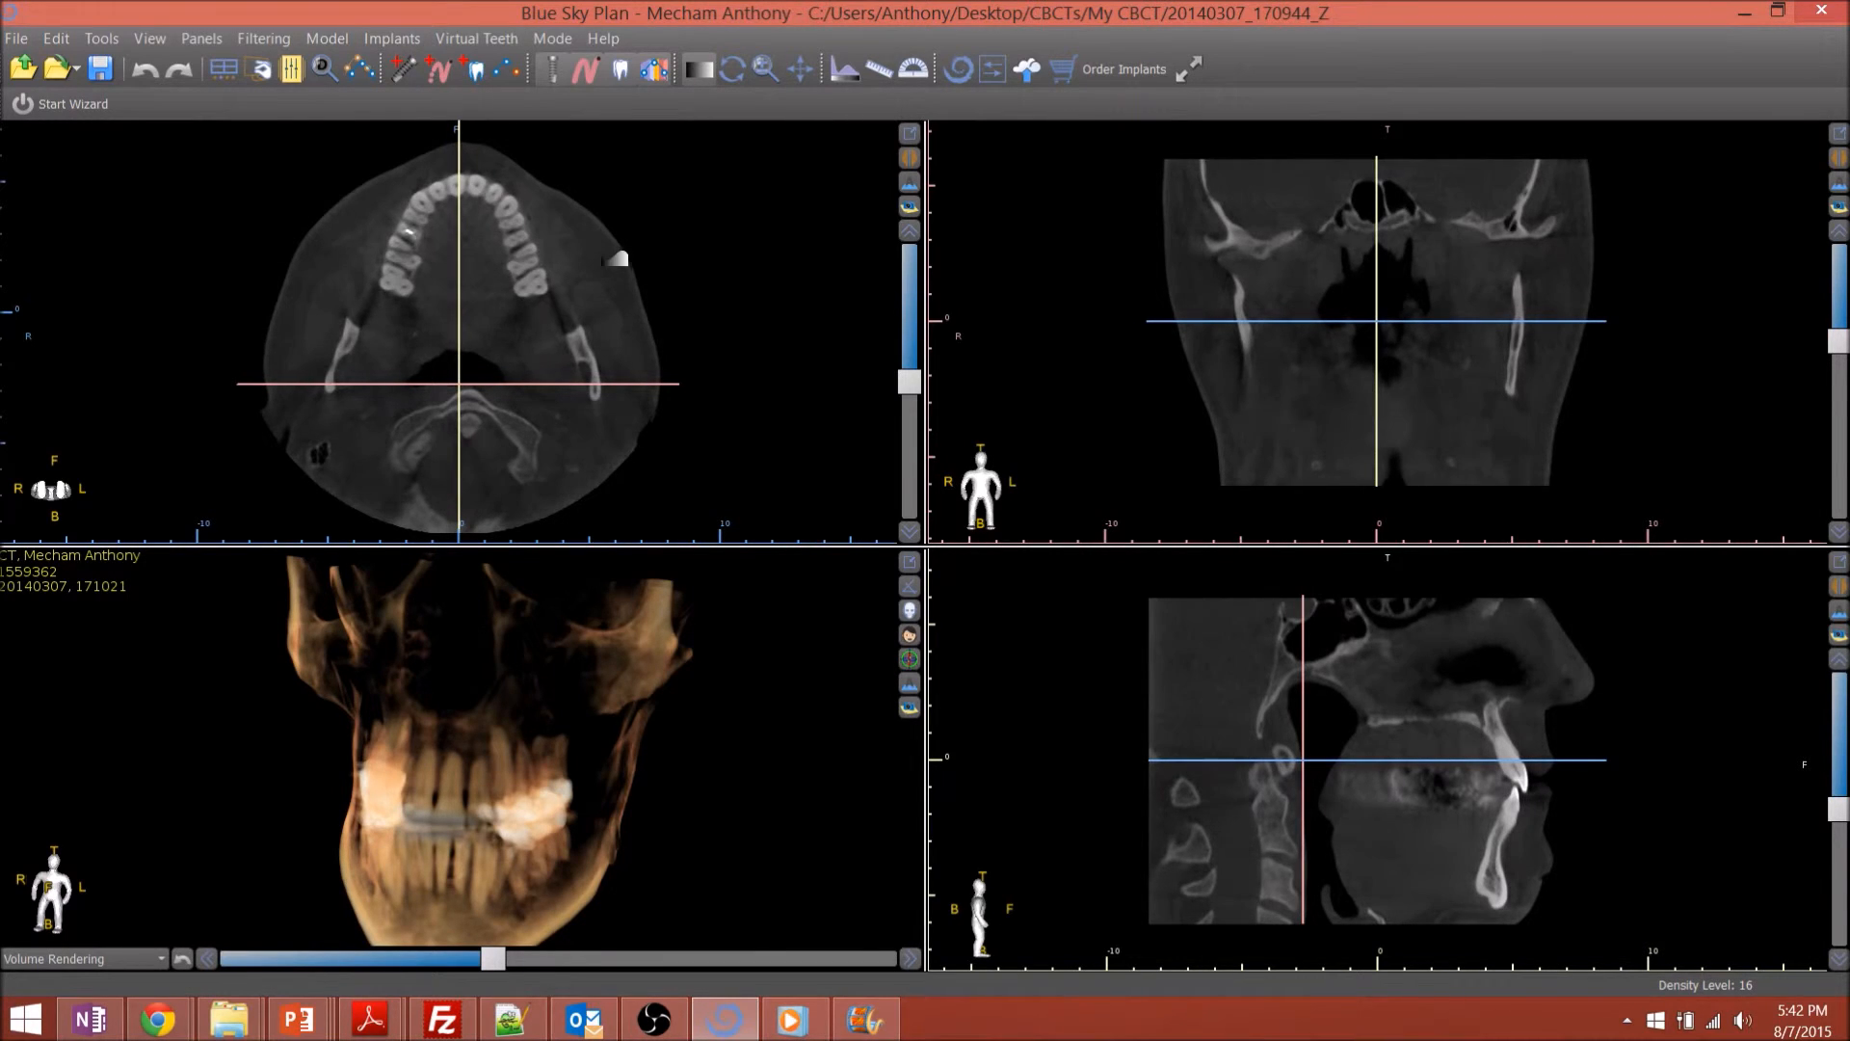
click(732, 72)
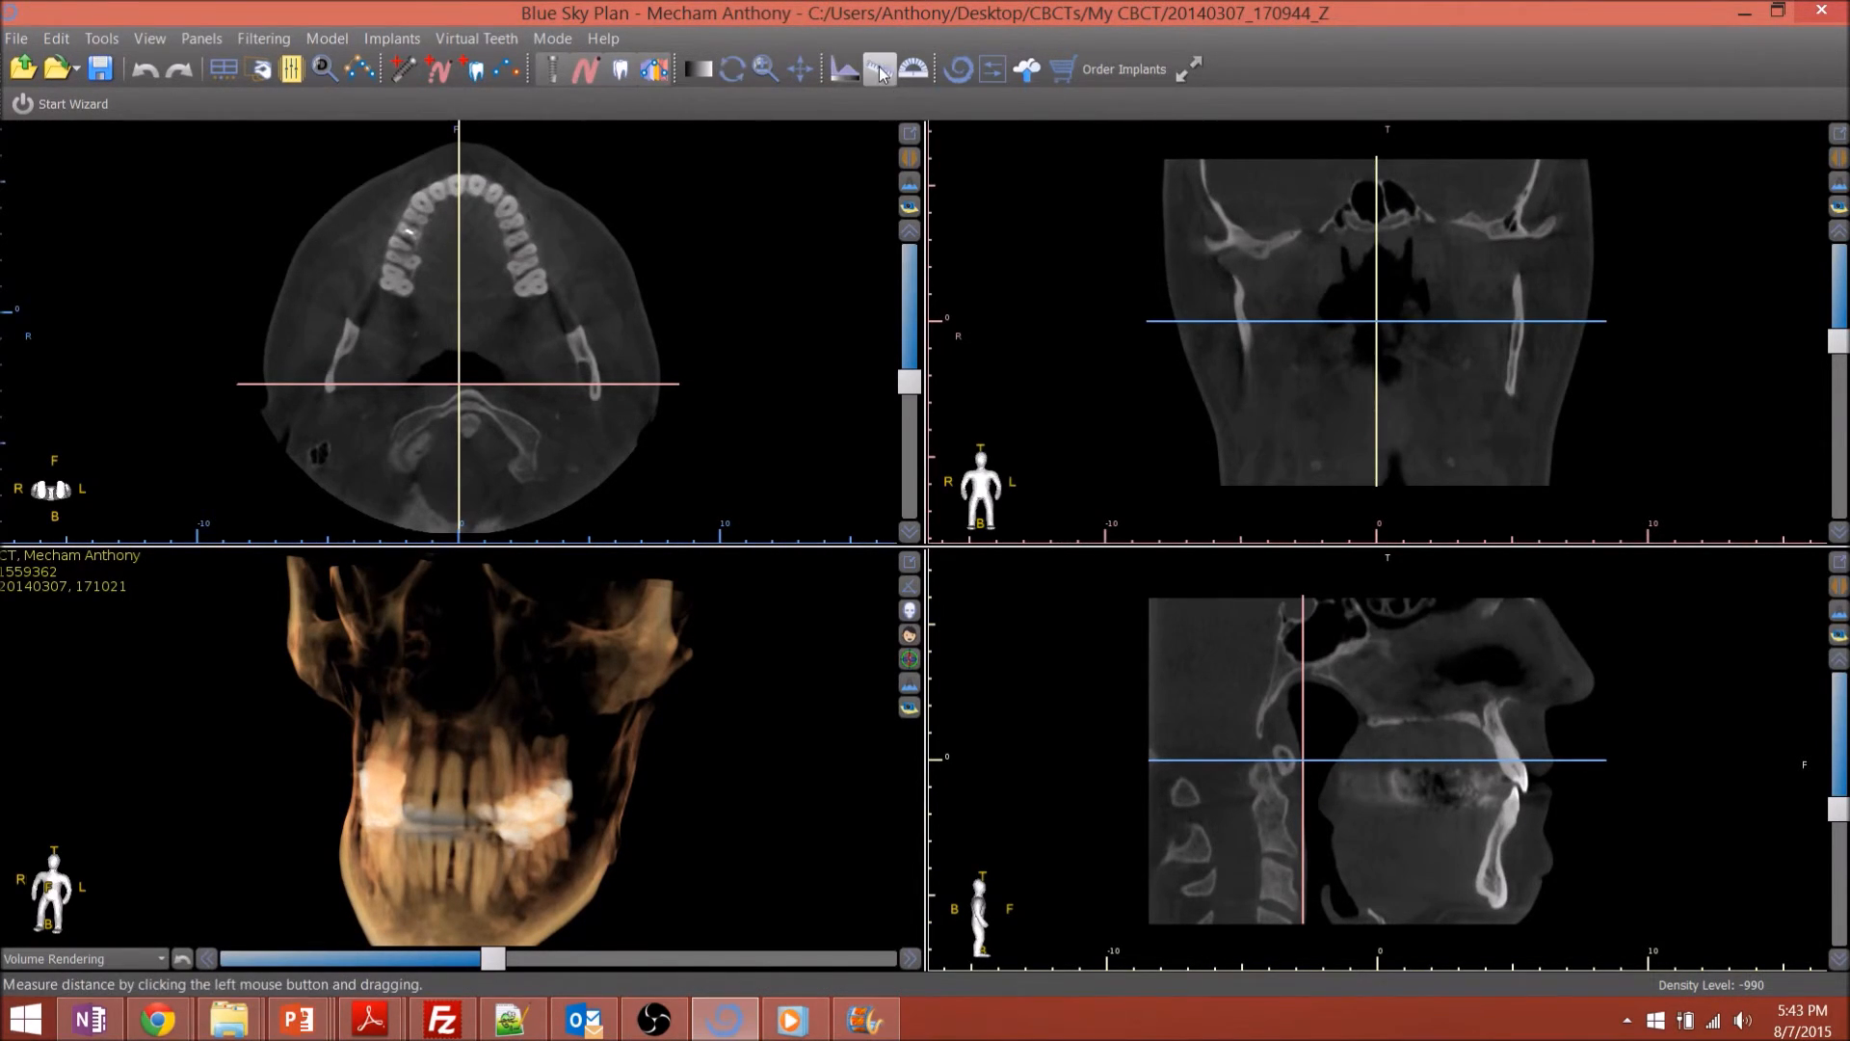
Measure distances across the bone near the patient's right jaw joint in the coronal view
mouse_move(1210, 242)
mouse_down()
mouse_move(1306, 262)
mouse_move(1288, 242)
mouse_up()
click(801, 69)
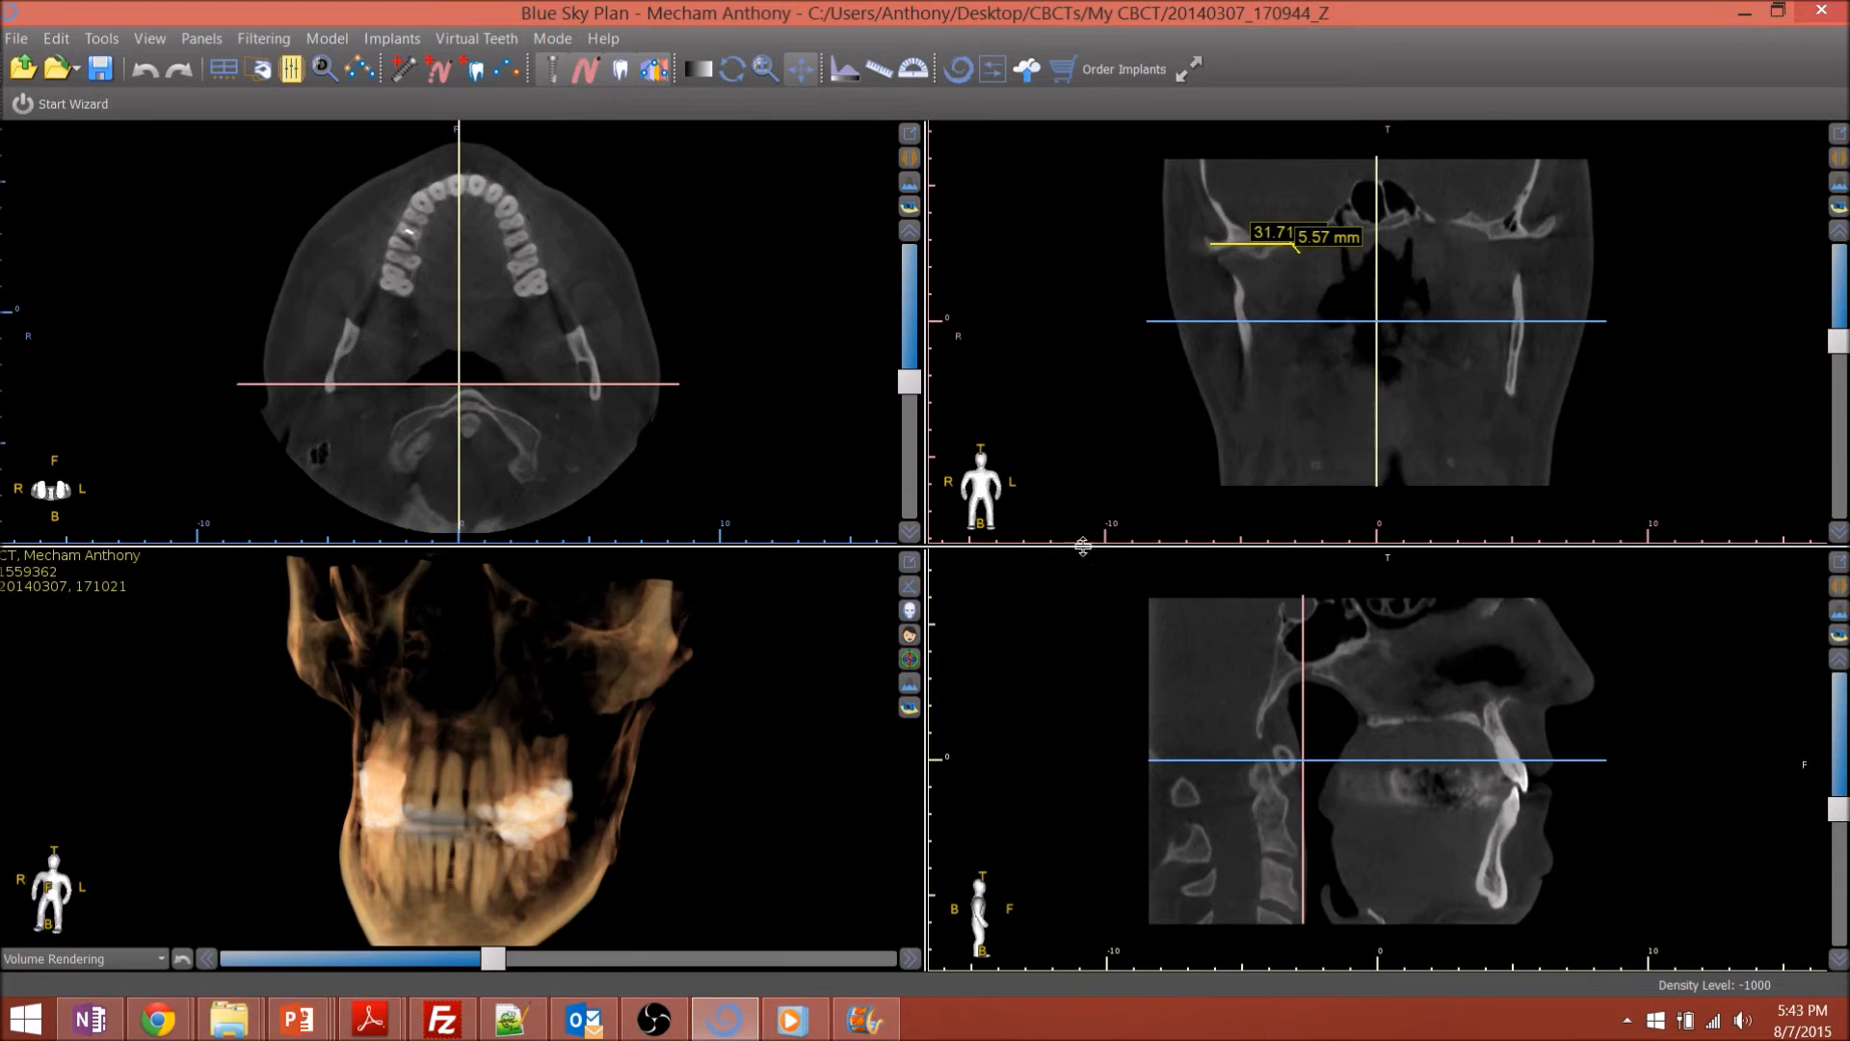
Move the sagittal slice slightly off the midline and bring the coronal slice forward to the molars
mouse_move(1838, 809)
mouse_down()
mouse_move(1841, 706)
mouse_move(1842, 906)
mouse_move(1832, 703)
mouse_move(1824, 875)
mouse_move(1829, 800)
mouse_up()
drag(1840, 344, 1838, 390)
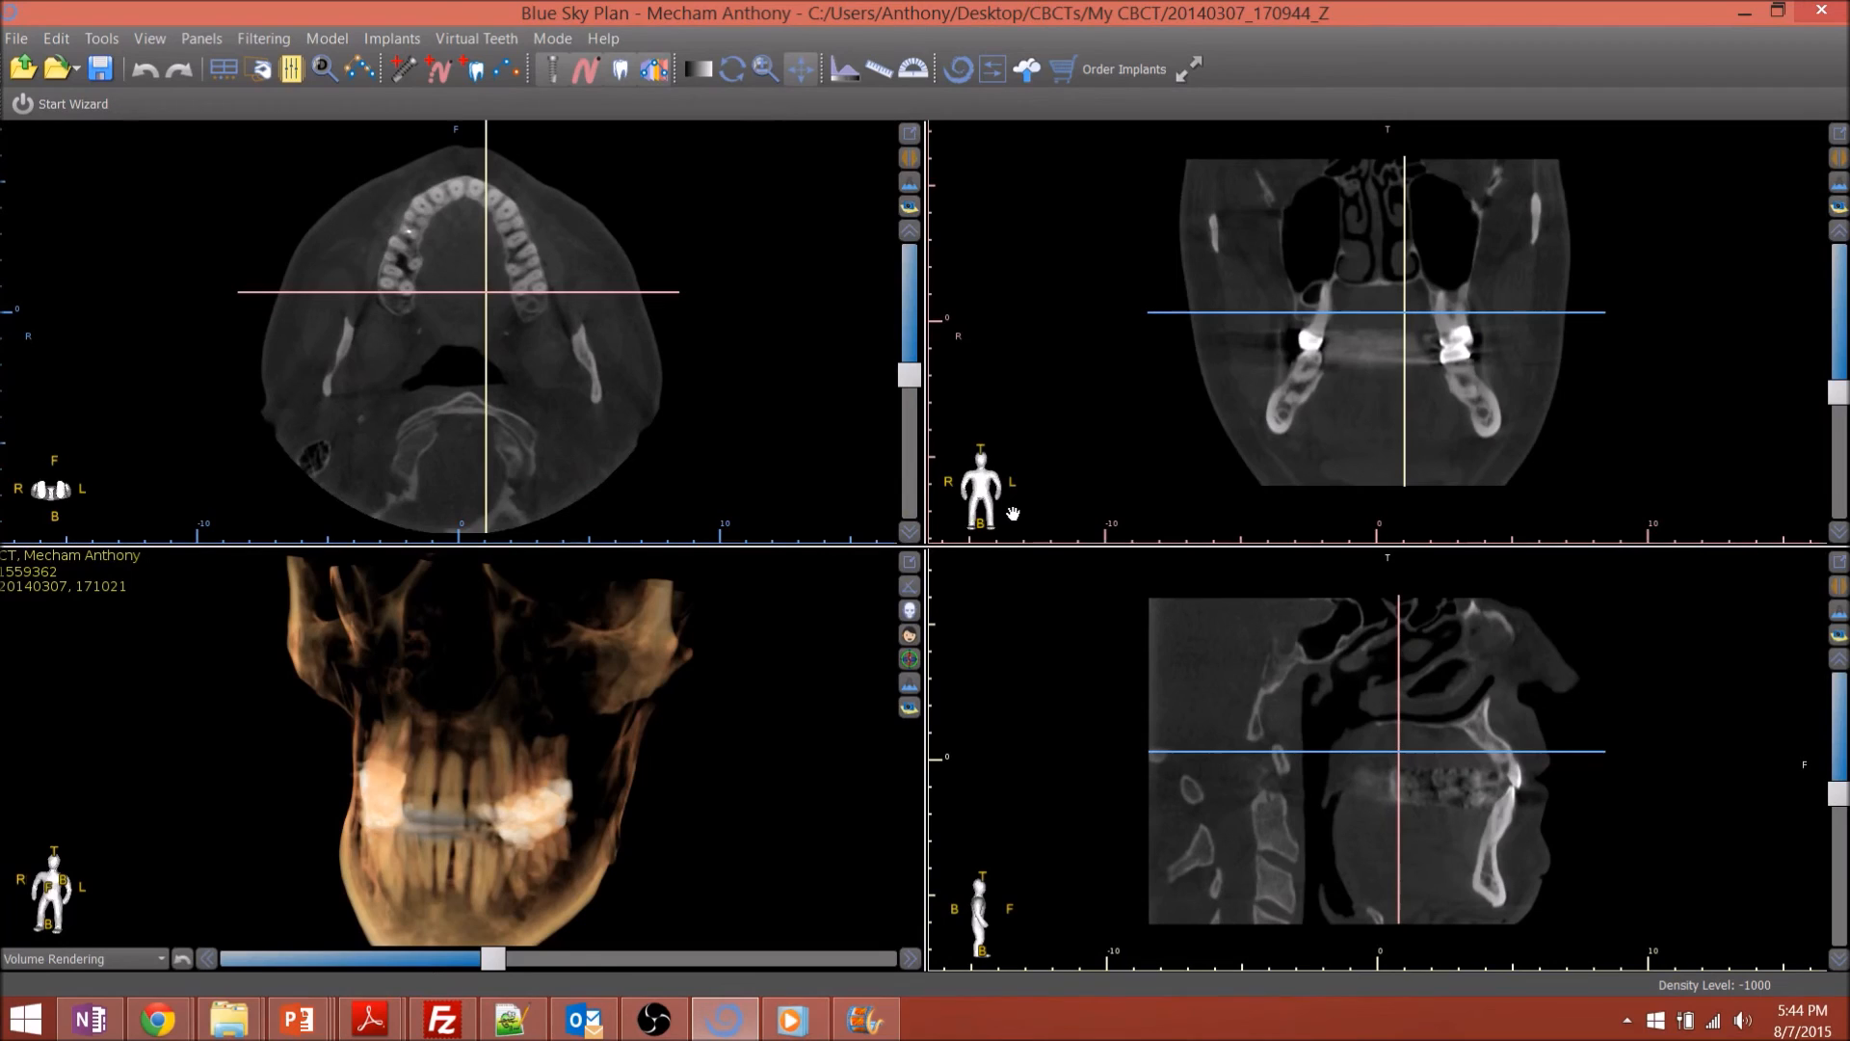